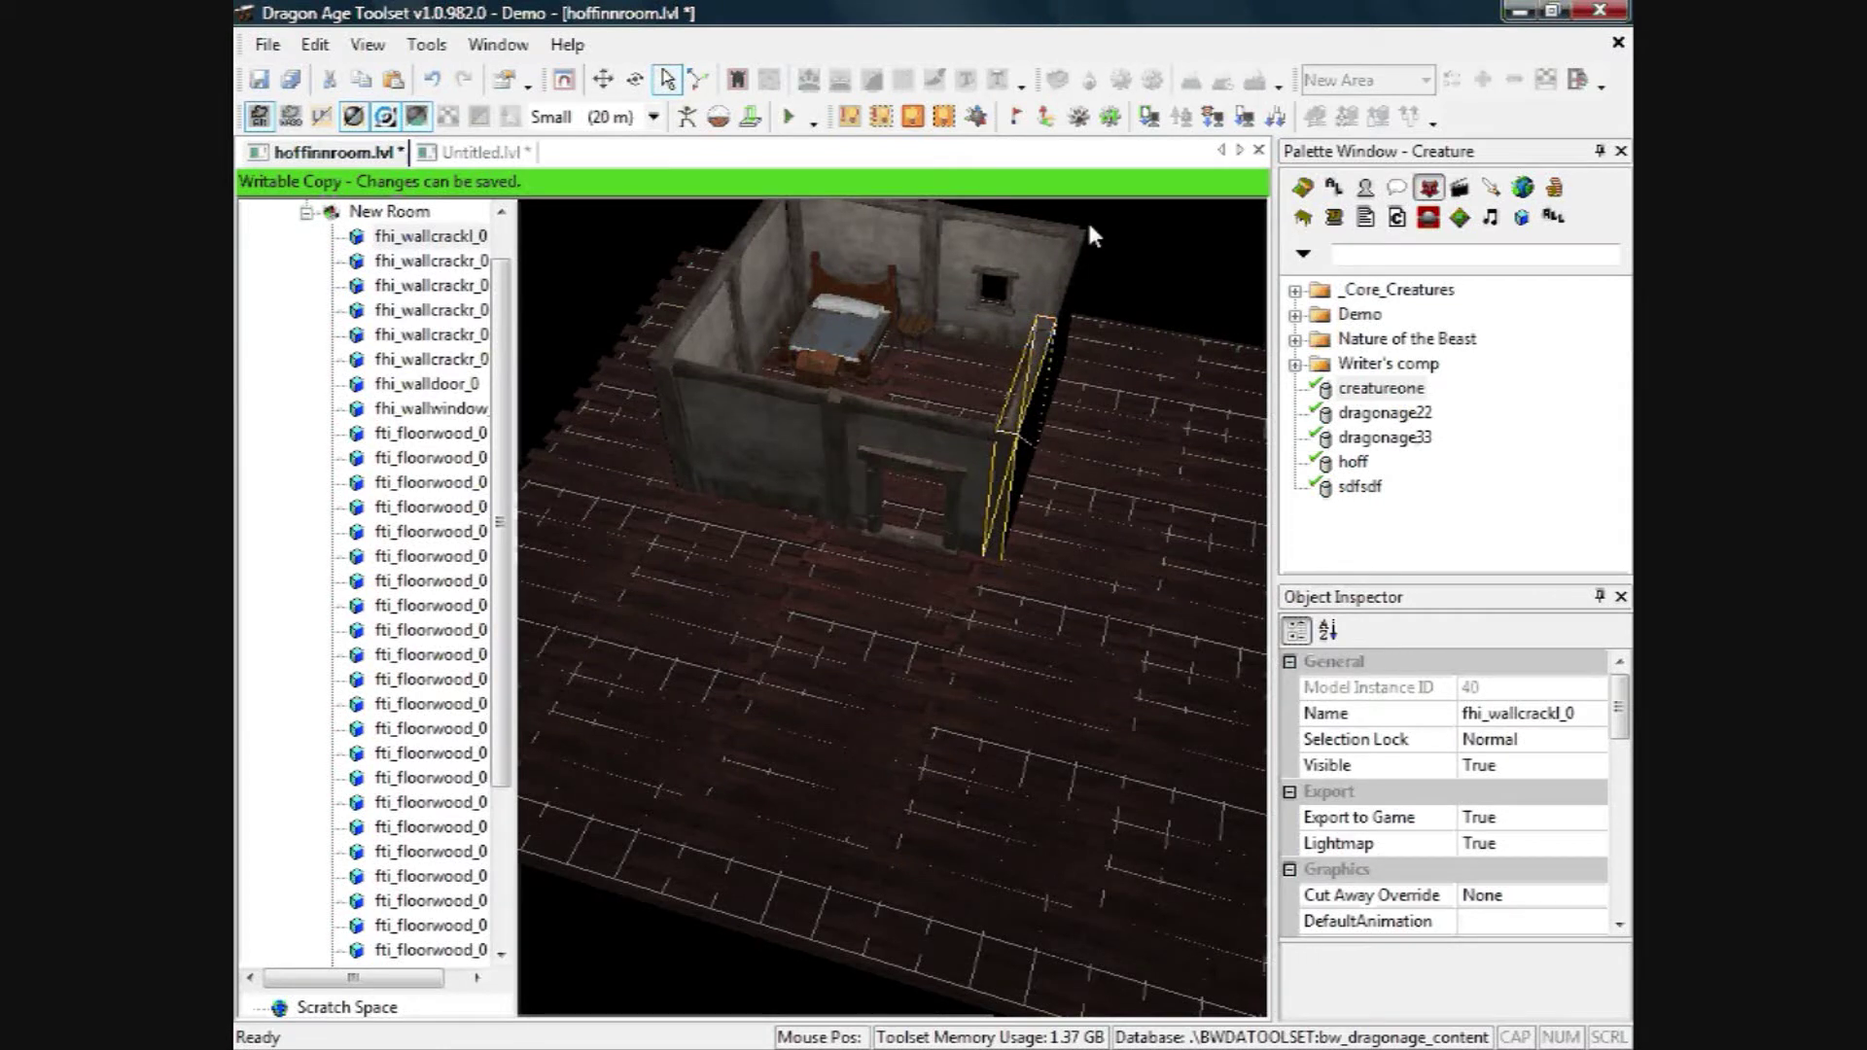
Create a new creature resource named dragona in the Demo module.
scroll(895, 575, "down", 5)
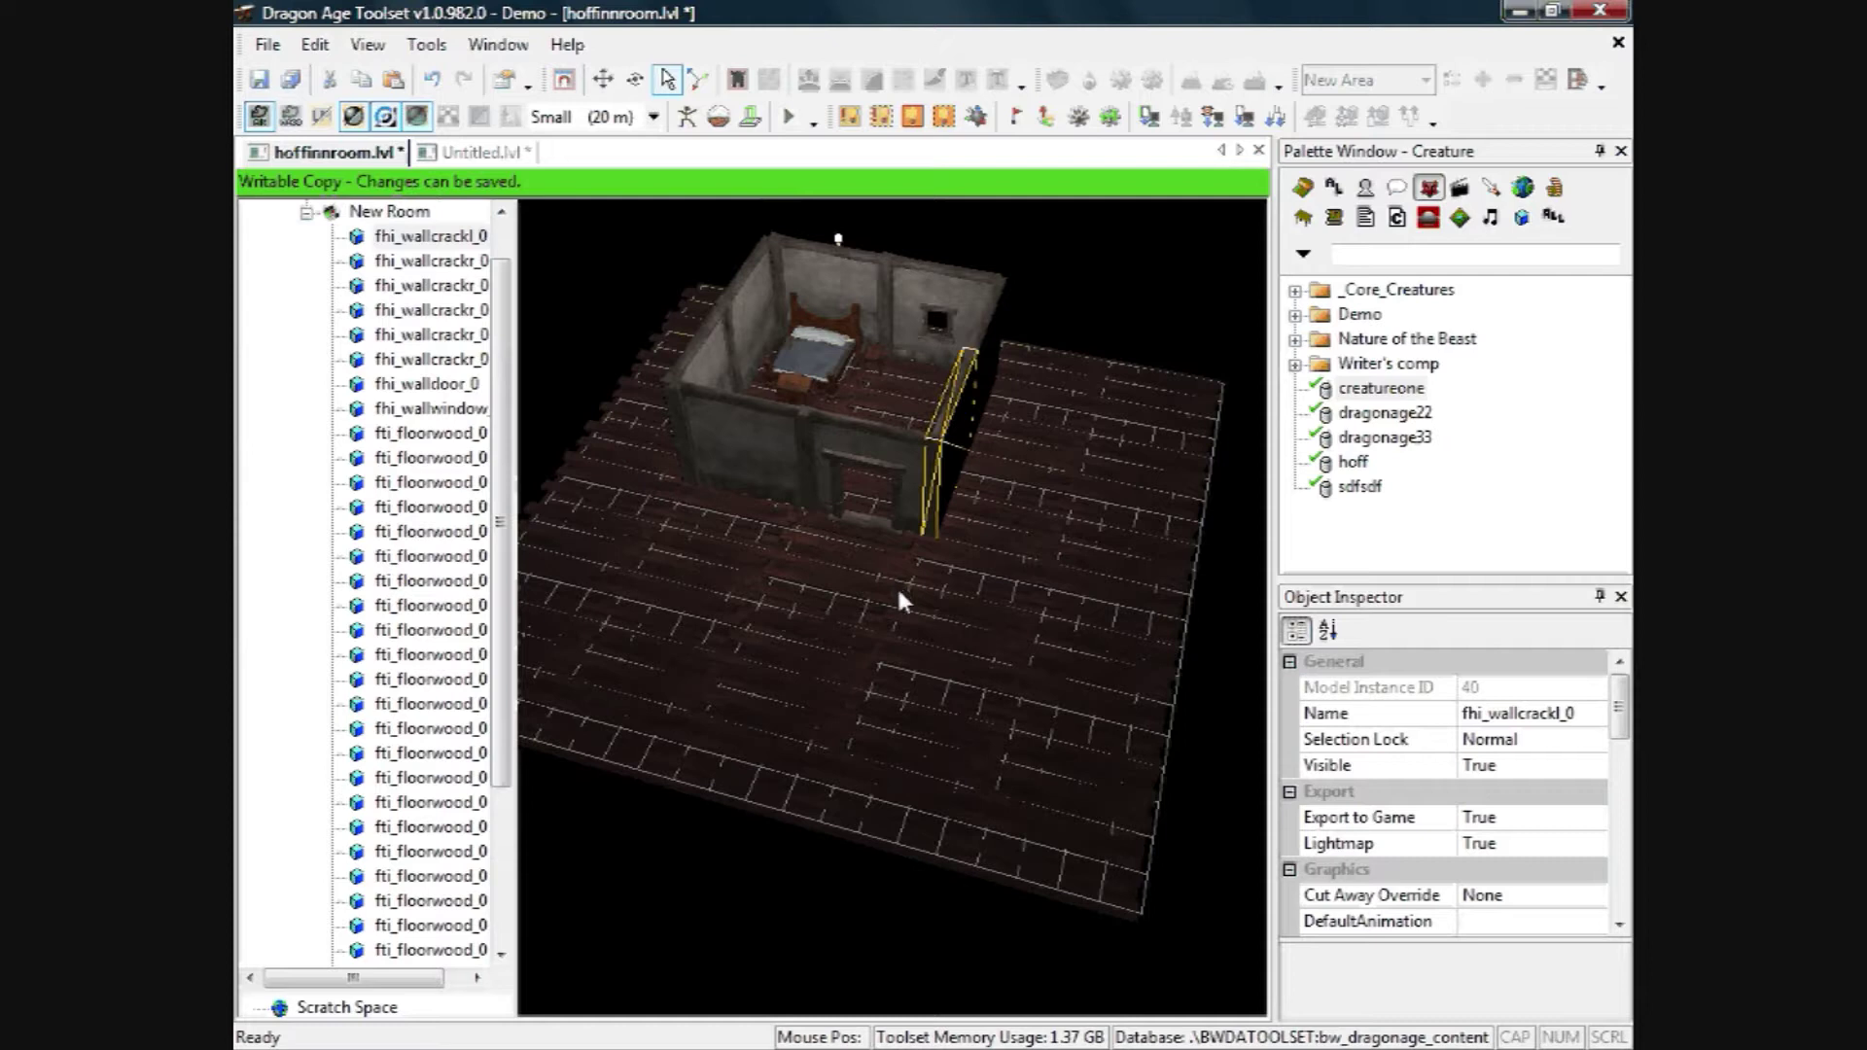
left_click(266, 46)
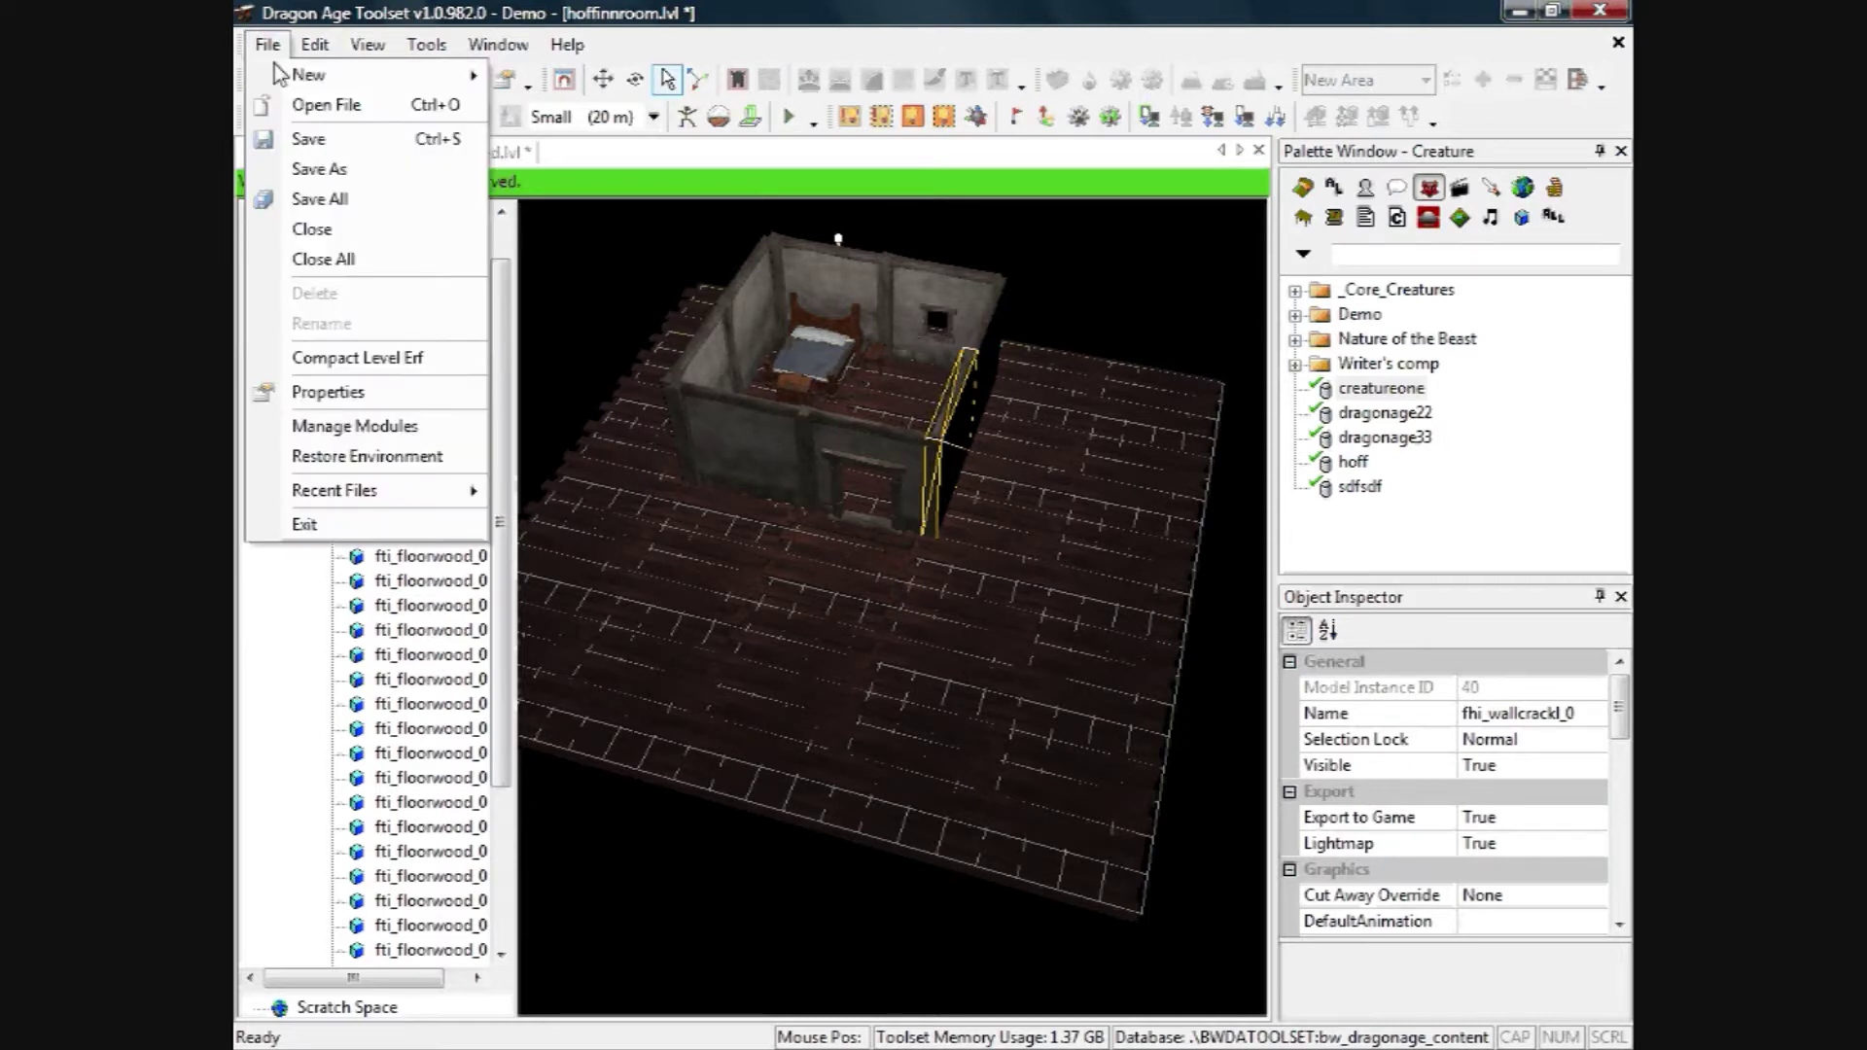
mouse_move(308, 74)
left_click(564, 97)
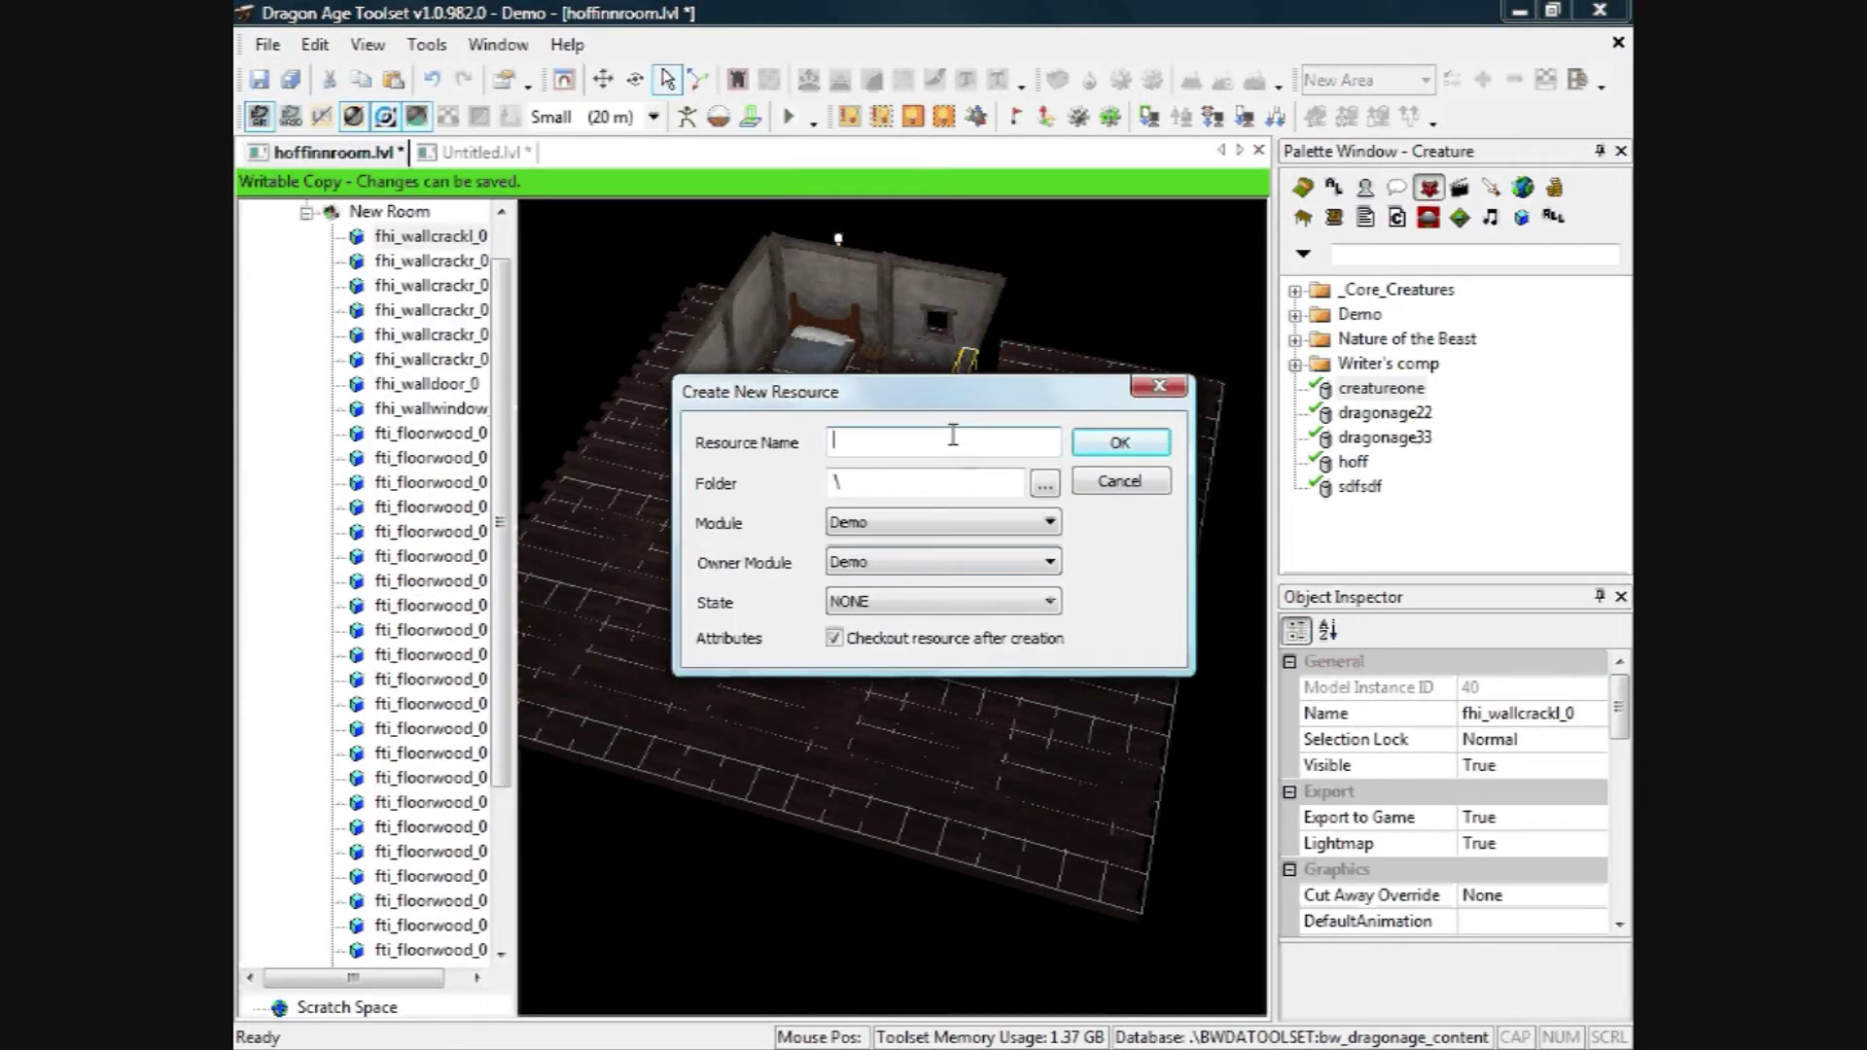
type("dragona")
left_click(1109, 445)
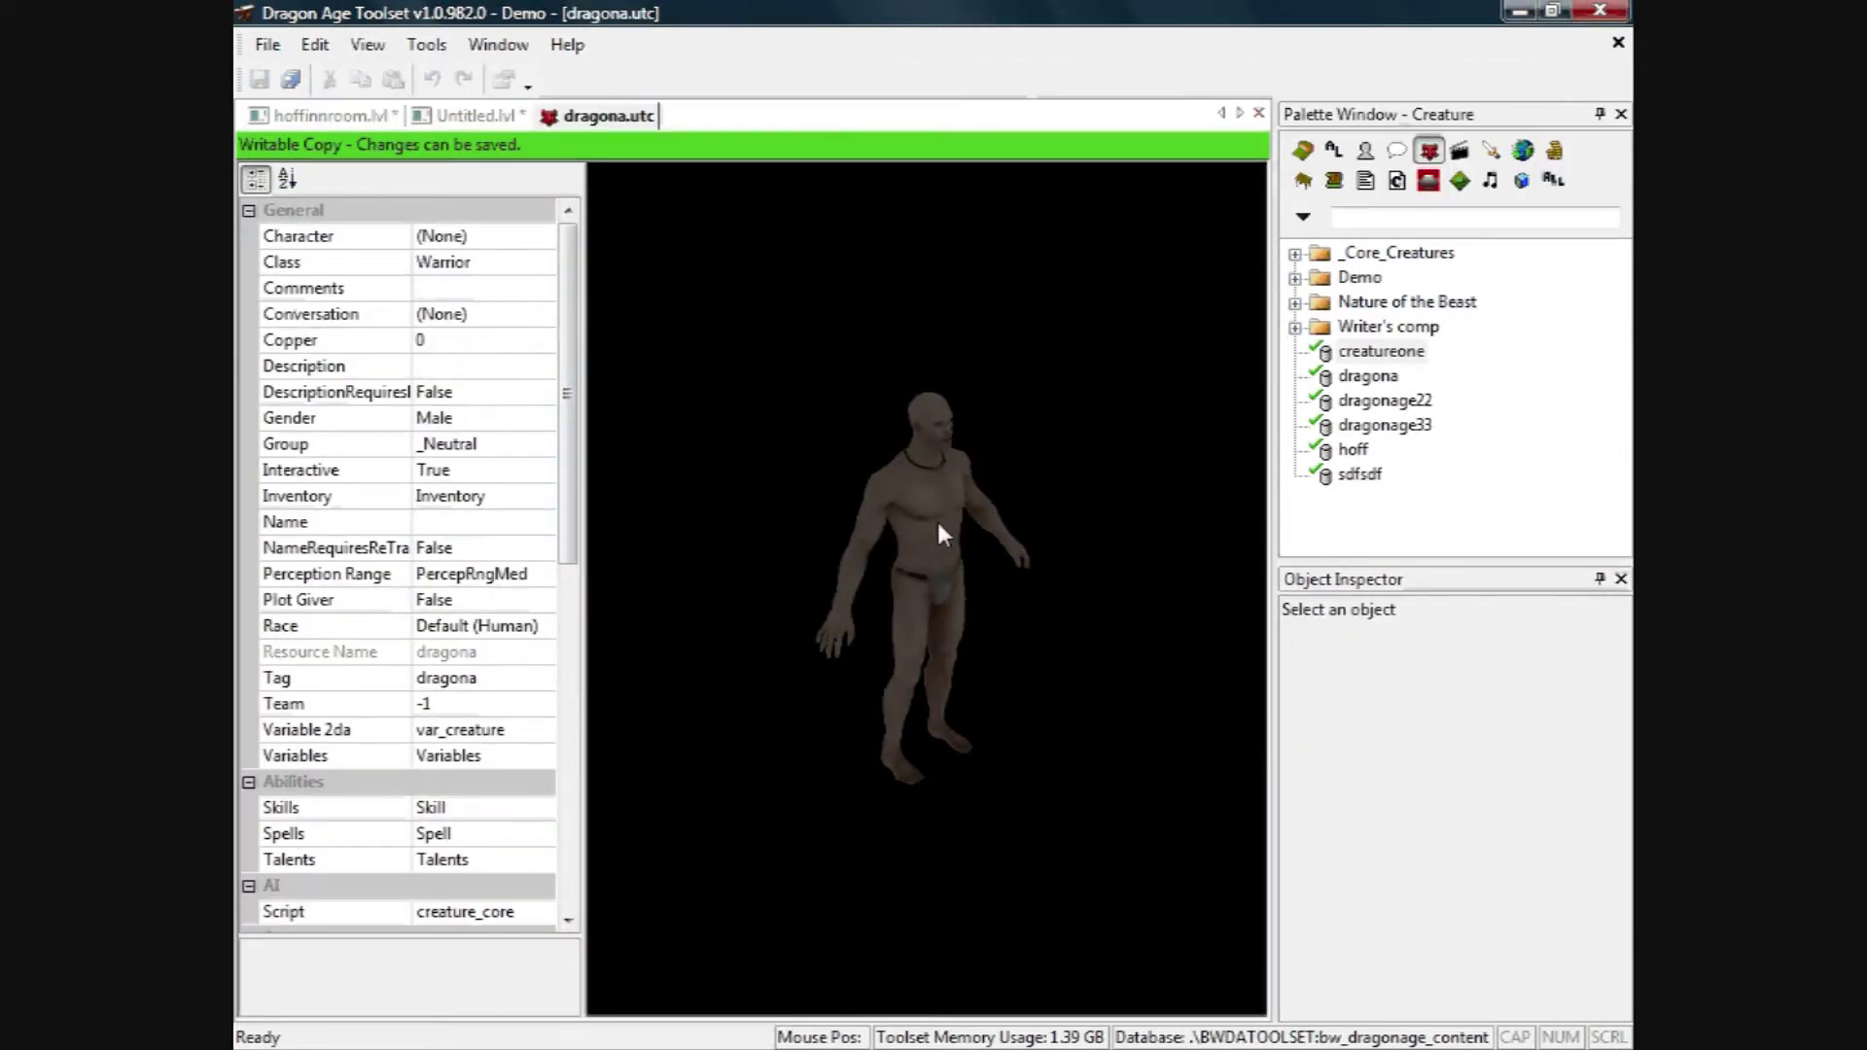
Look at the resources available for the creature's Character property, then dismiss the choice.
left_click(501, 236)
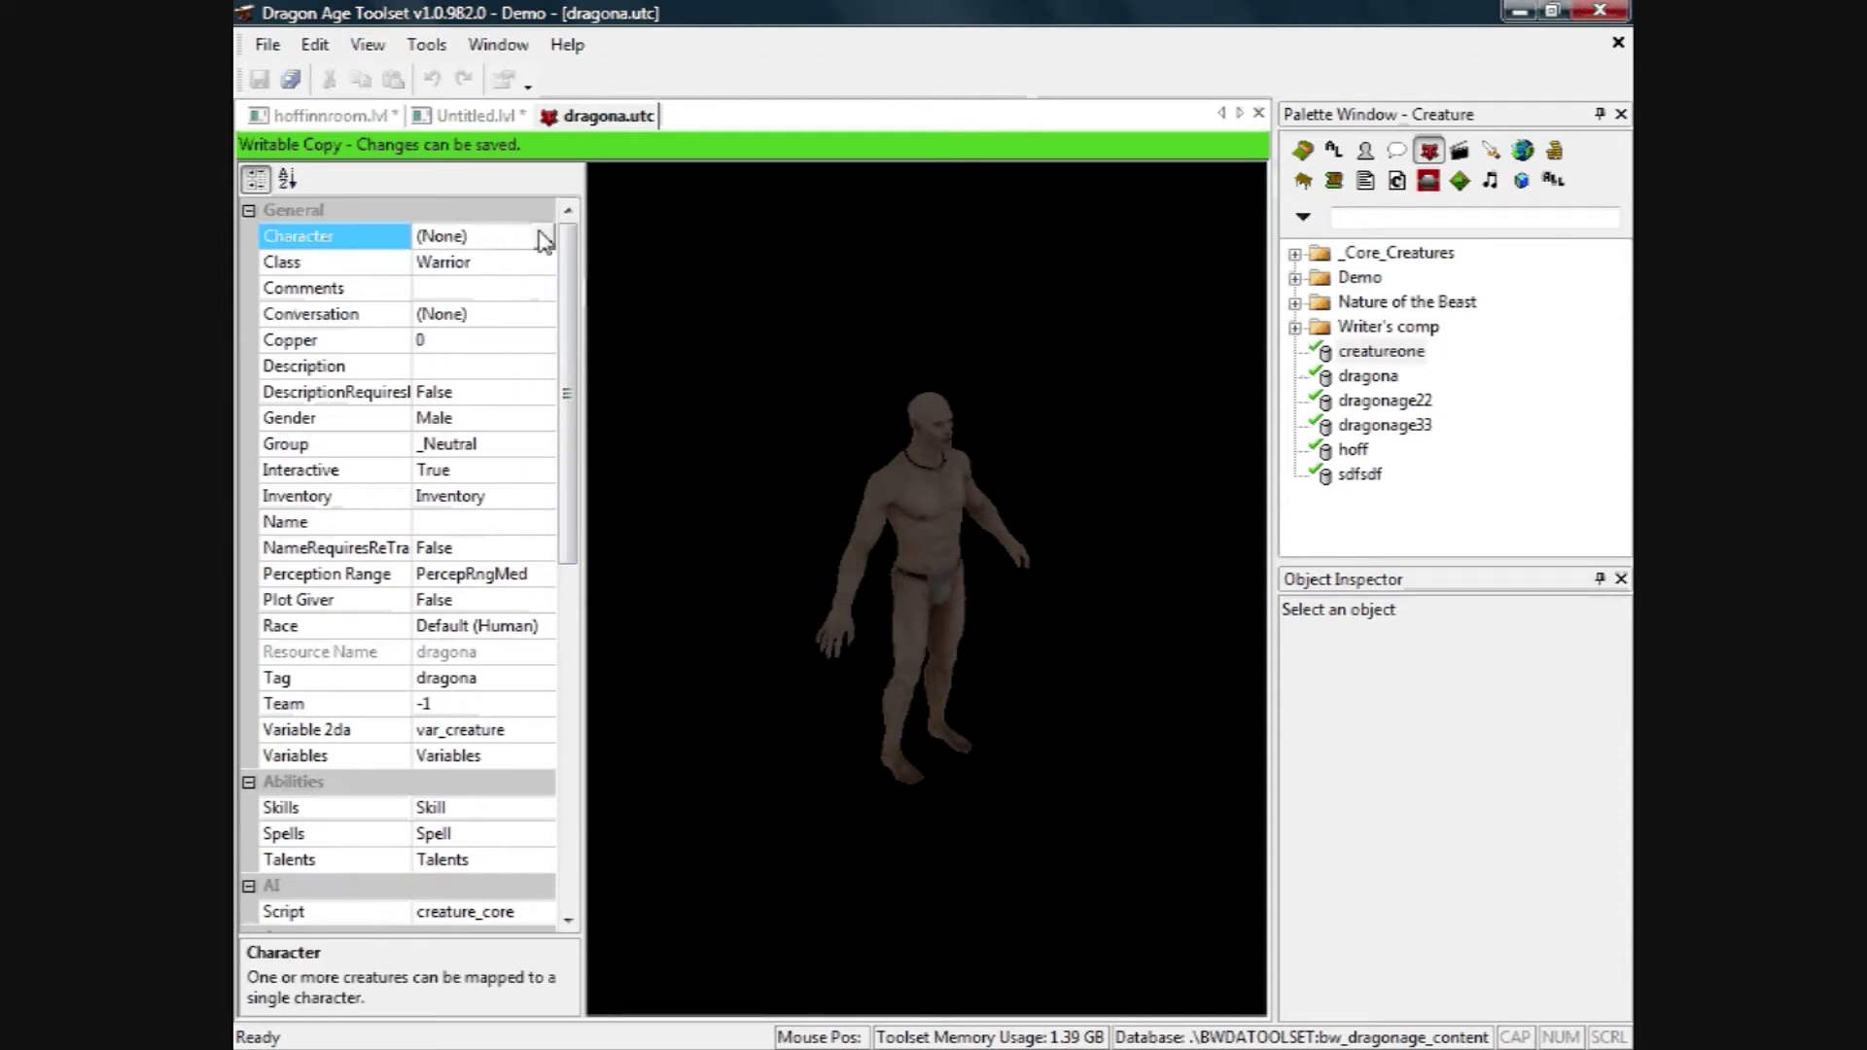
left_click(543, 238)
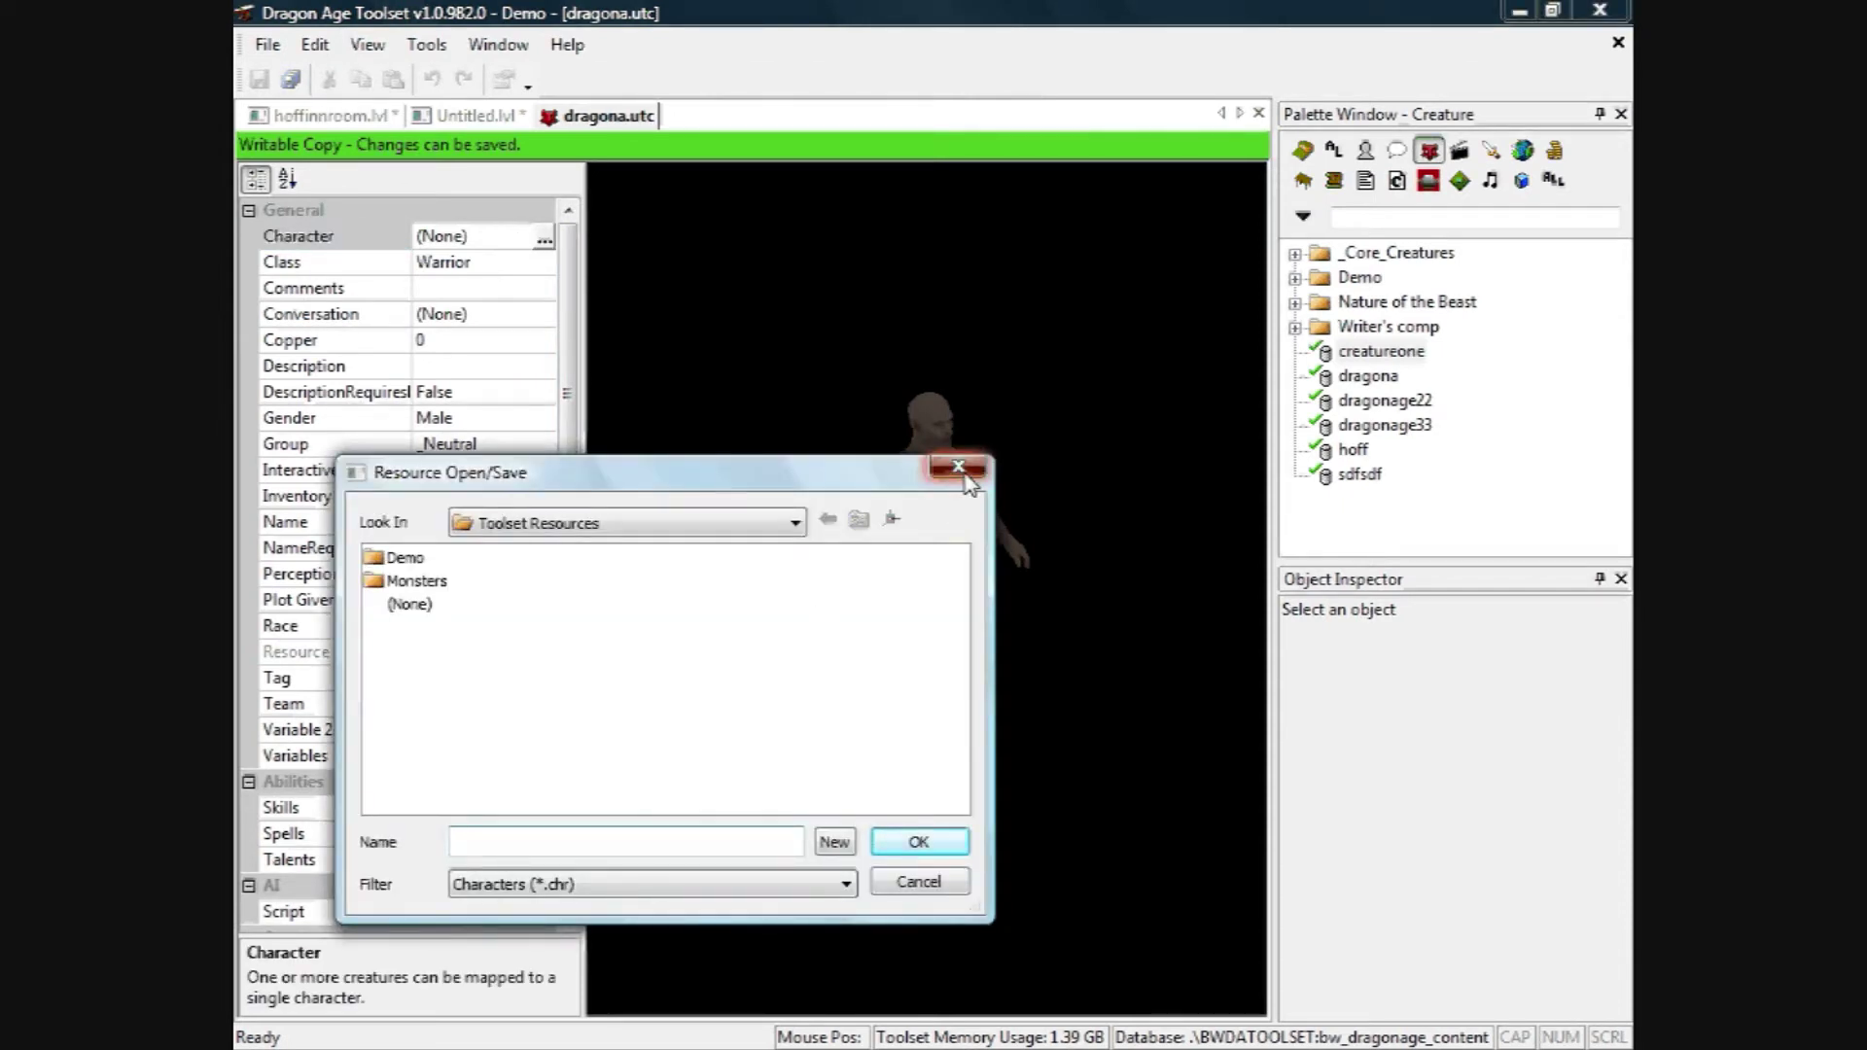
left_click(958, 467)
Browse the available creature classes and choose Warrior.
left_click(543, 265)
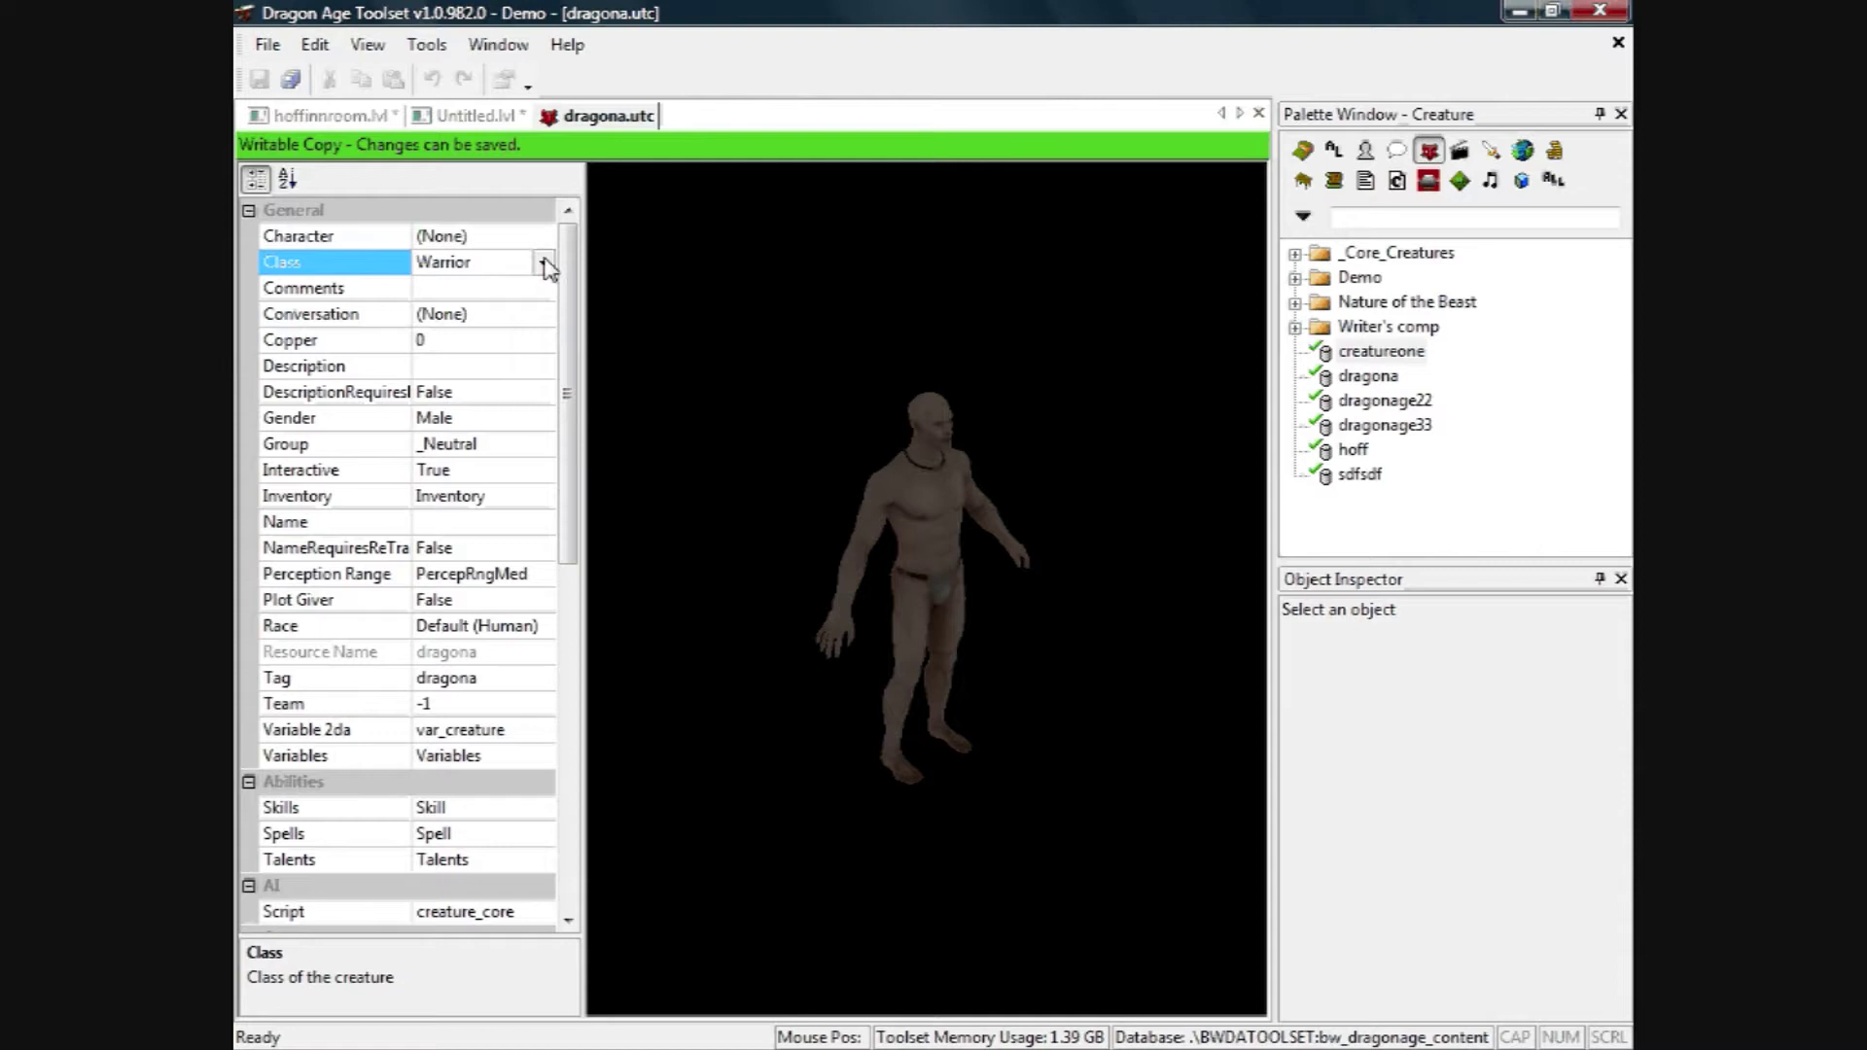
left_click(545, 263)
left_click(547, 311)
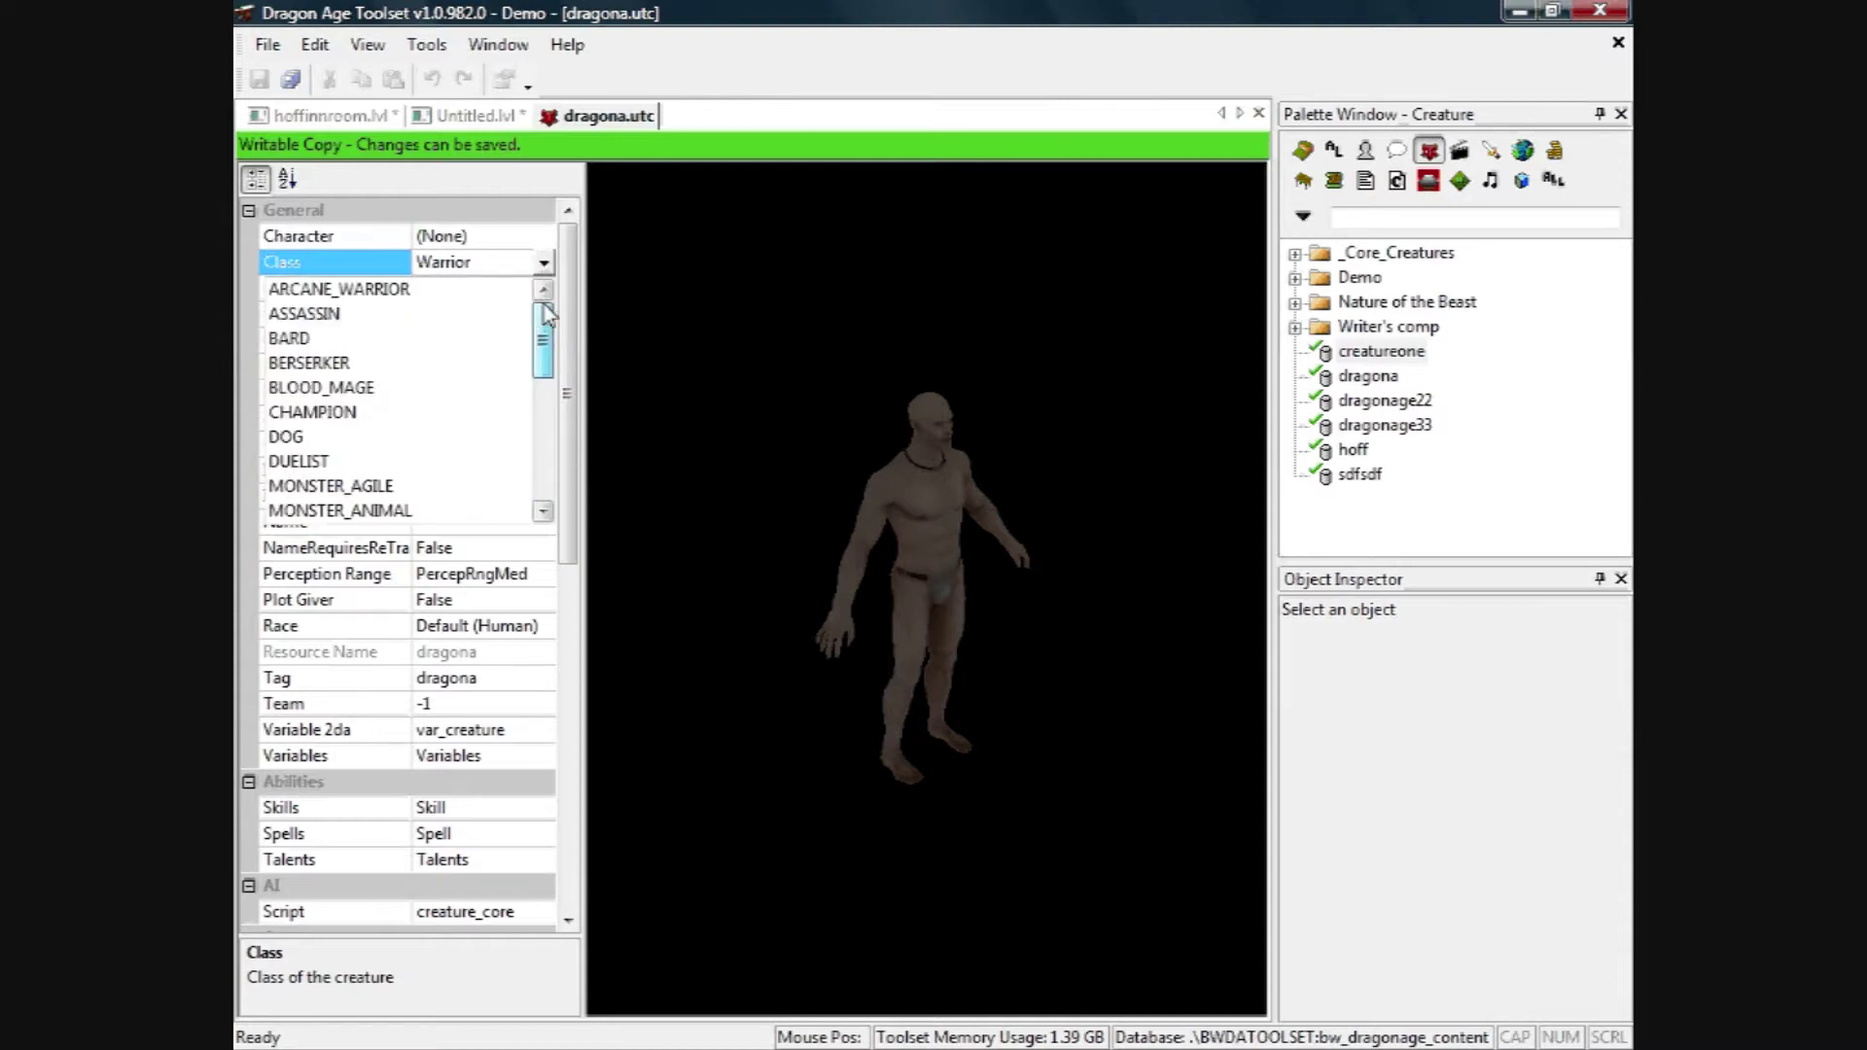
left_click_drag(546, 313, 558, 457)
left_click(545, 264)
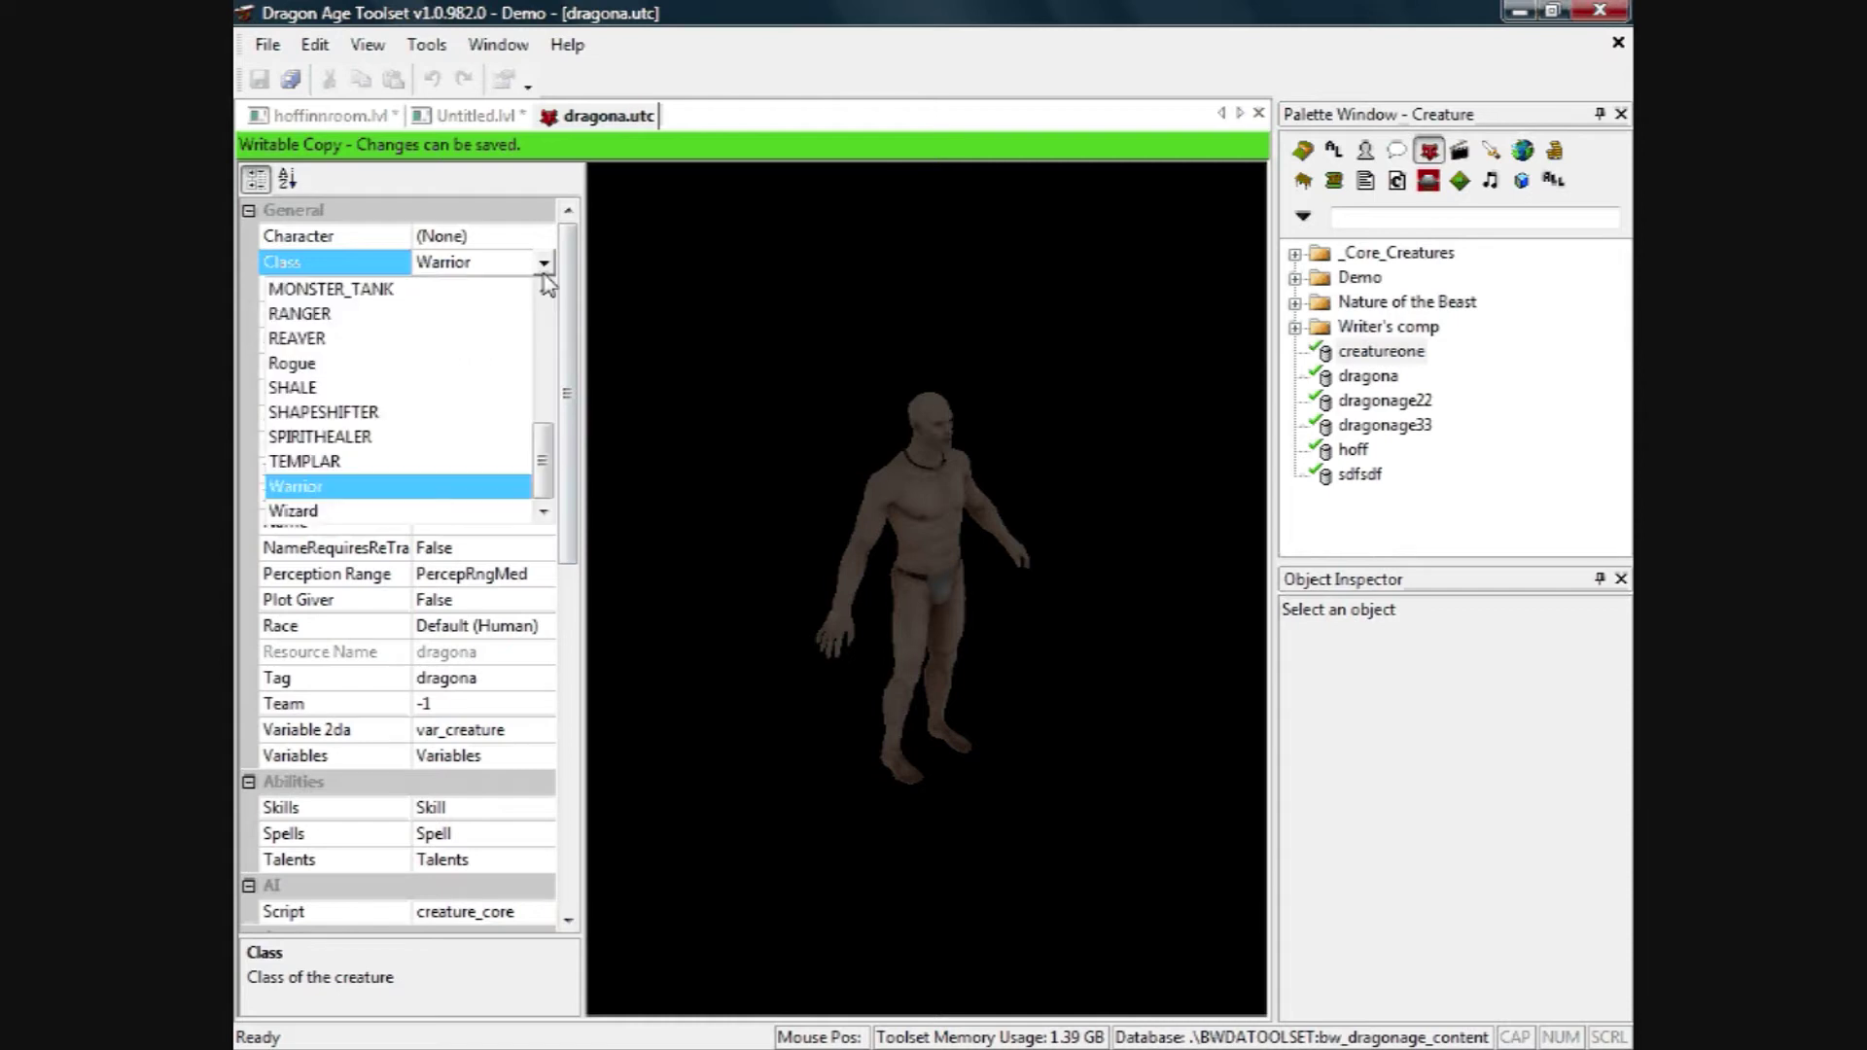
left_click(434, 488)
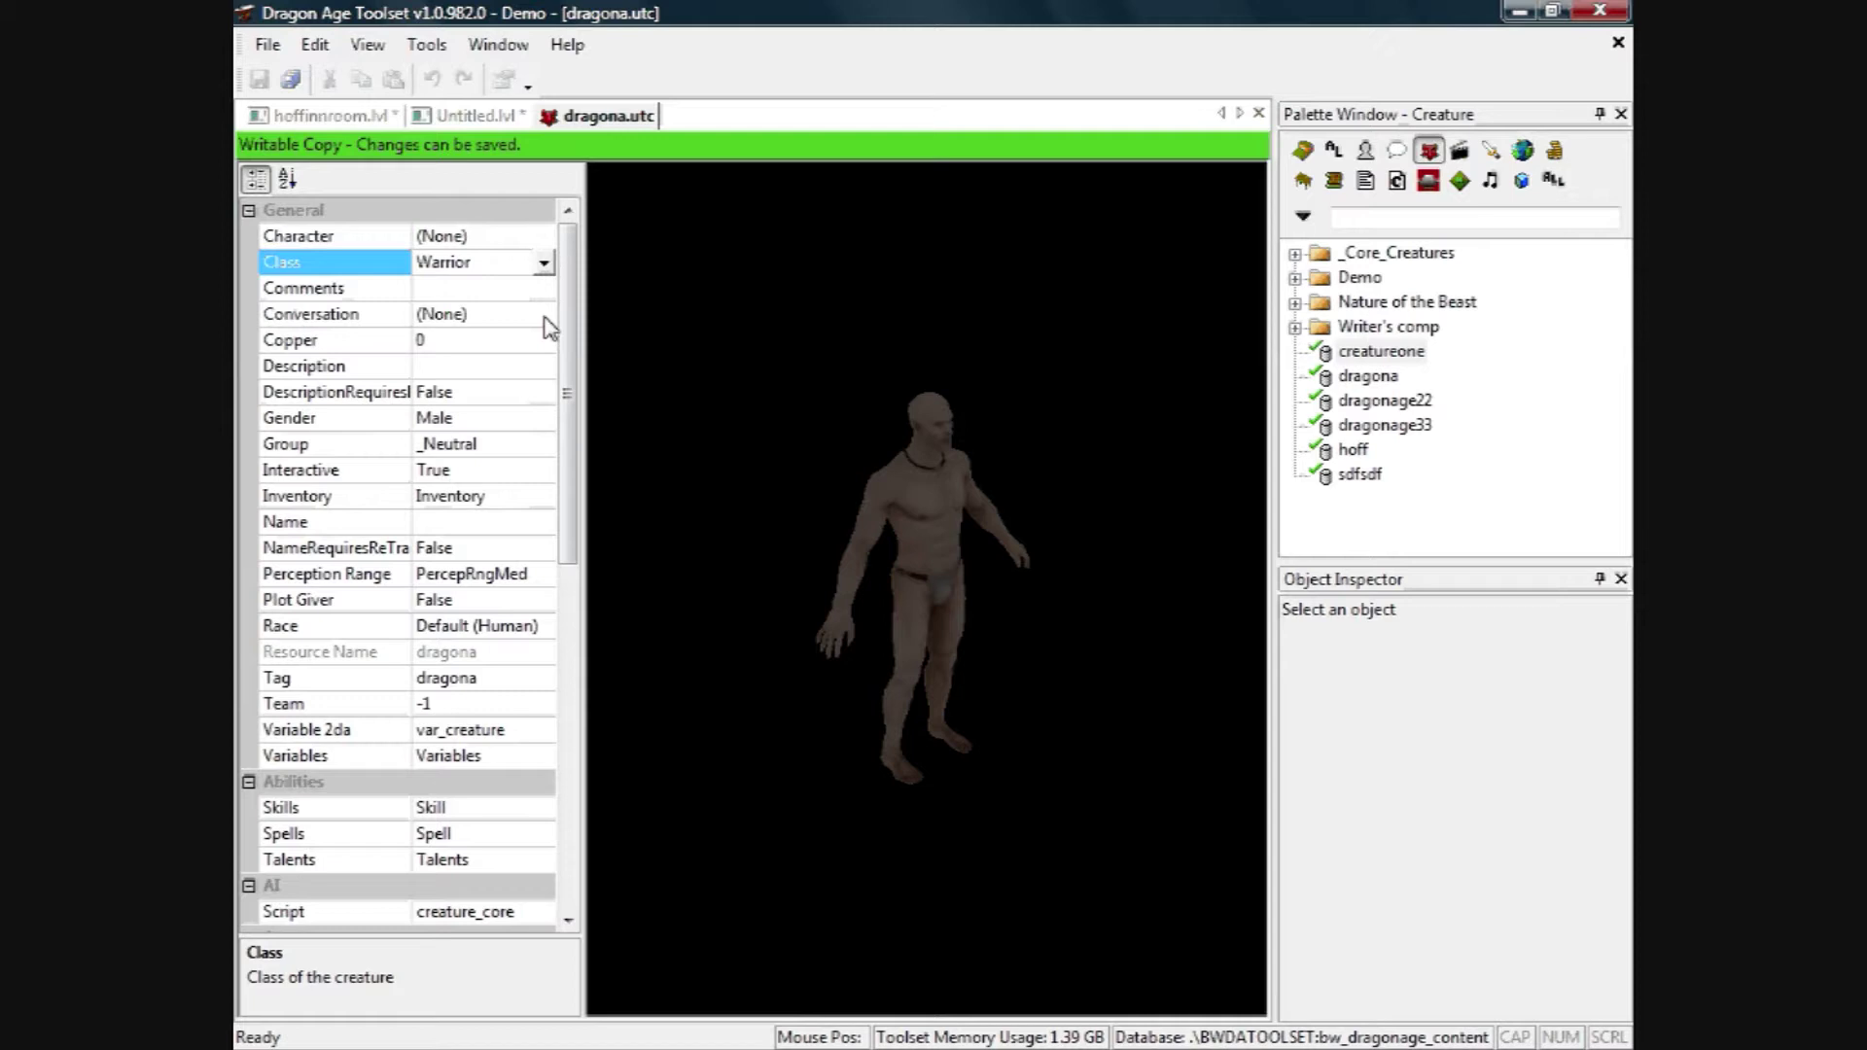
Check the Conversation and DescriptionRequiresReTranslation properties and choose Male as the creature's gender.
left_click(465, 319)
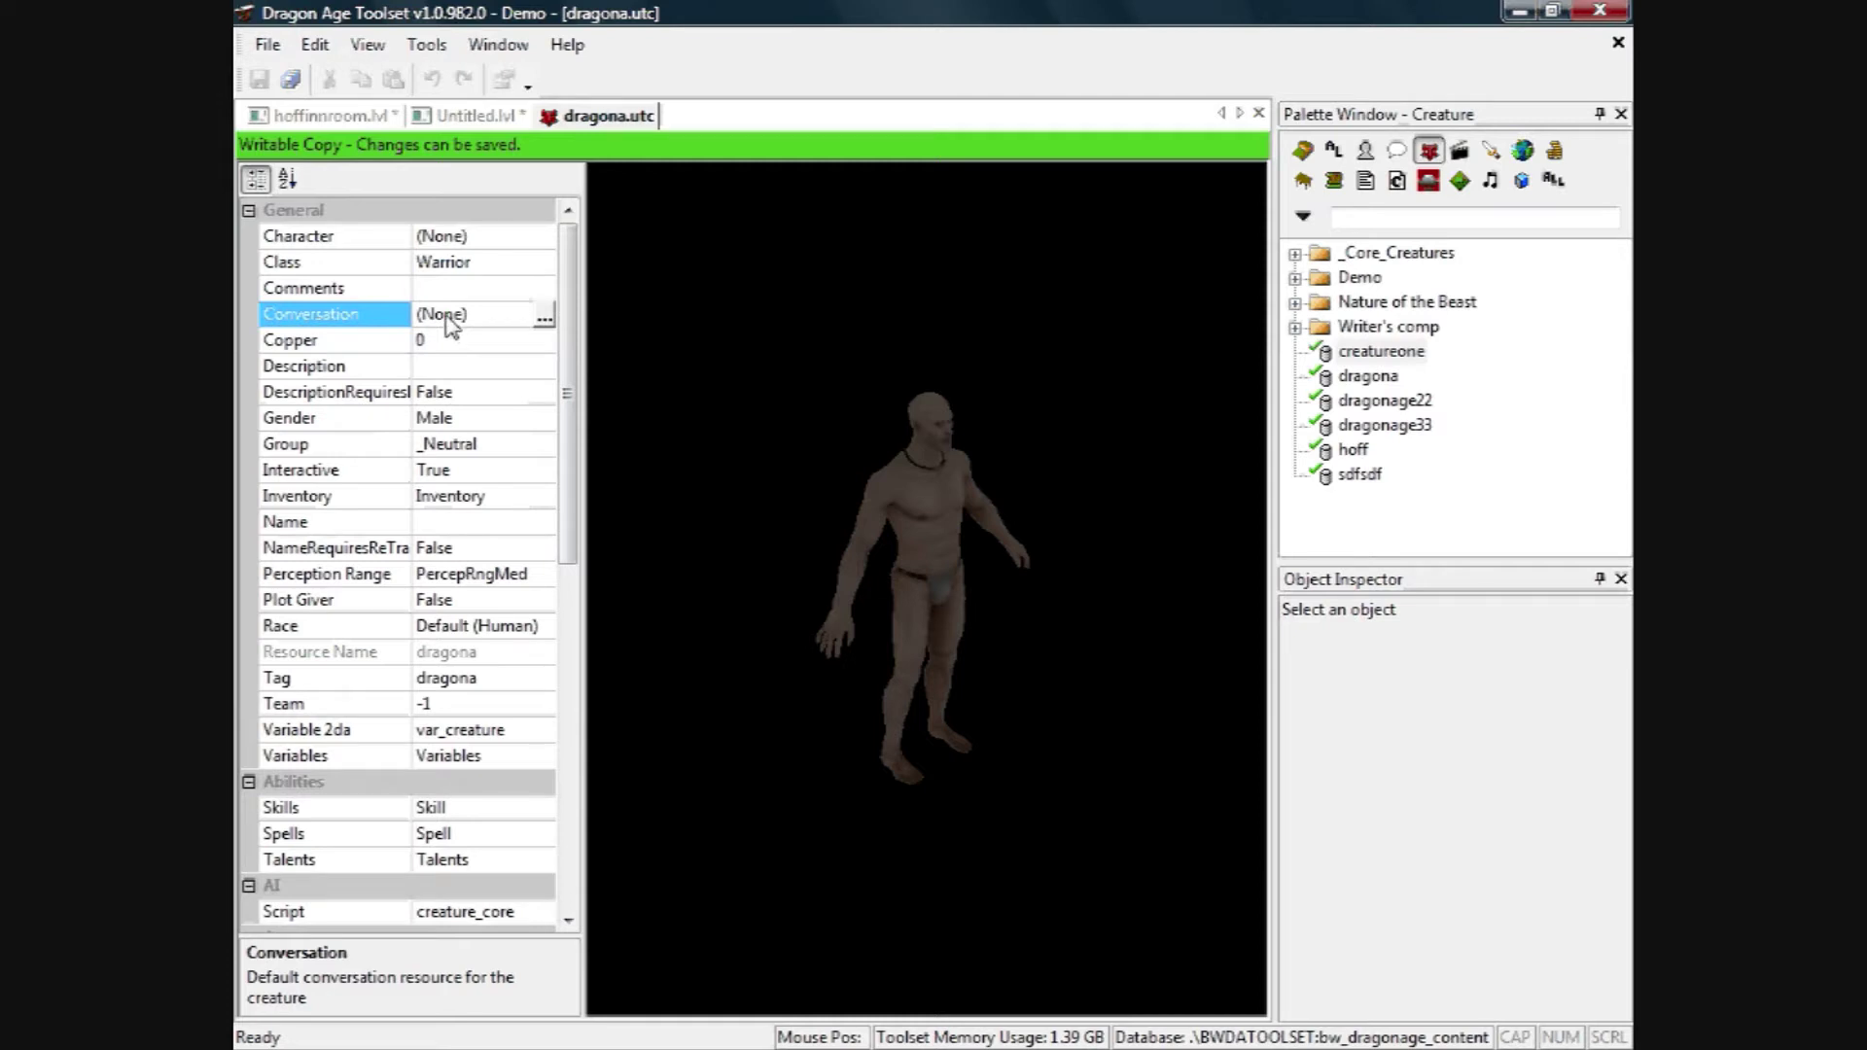
left_click(453, 393)
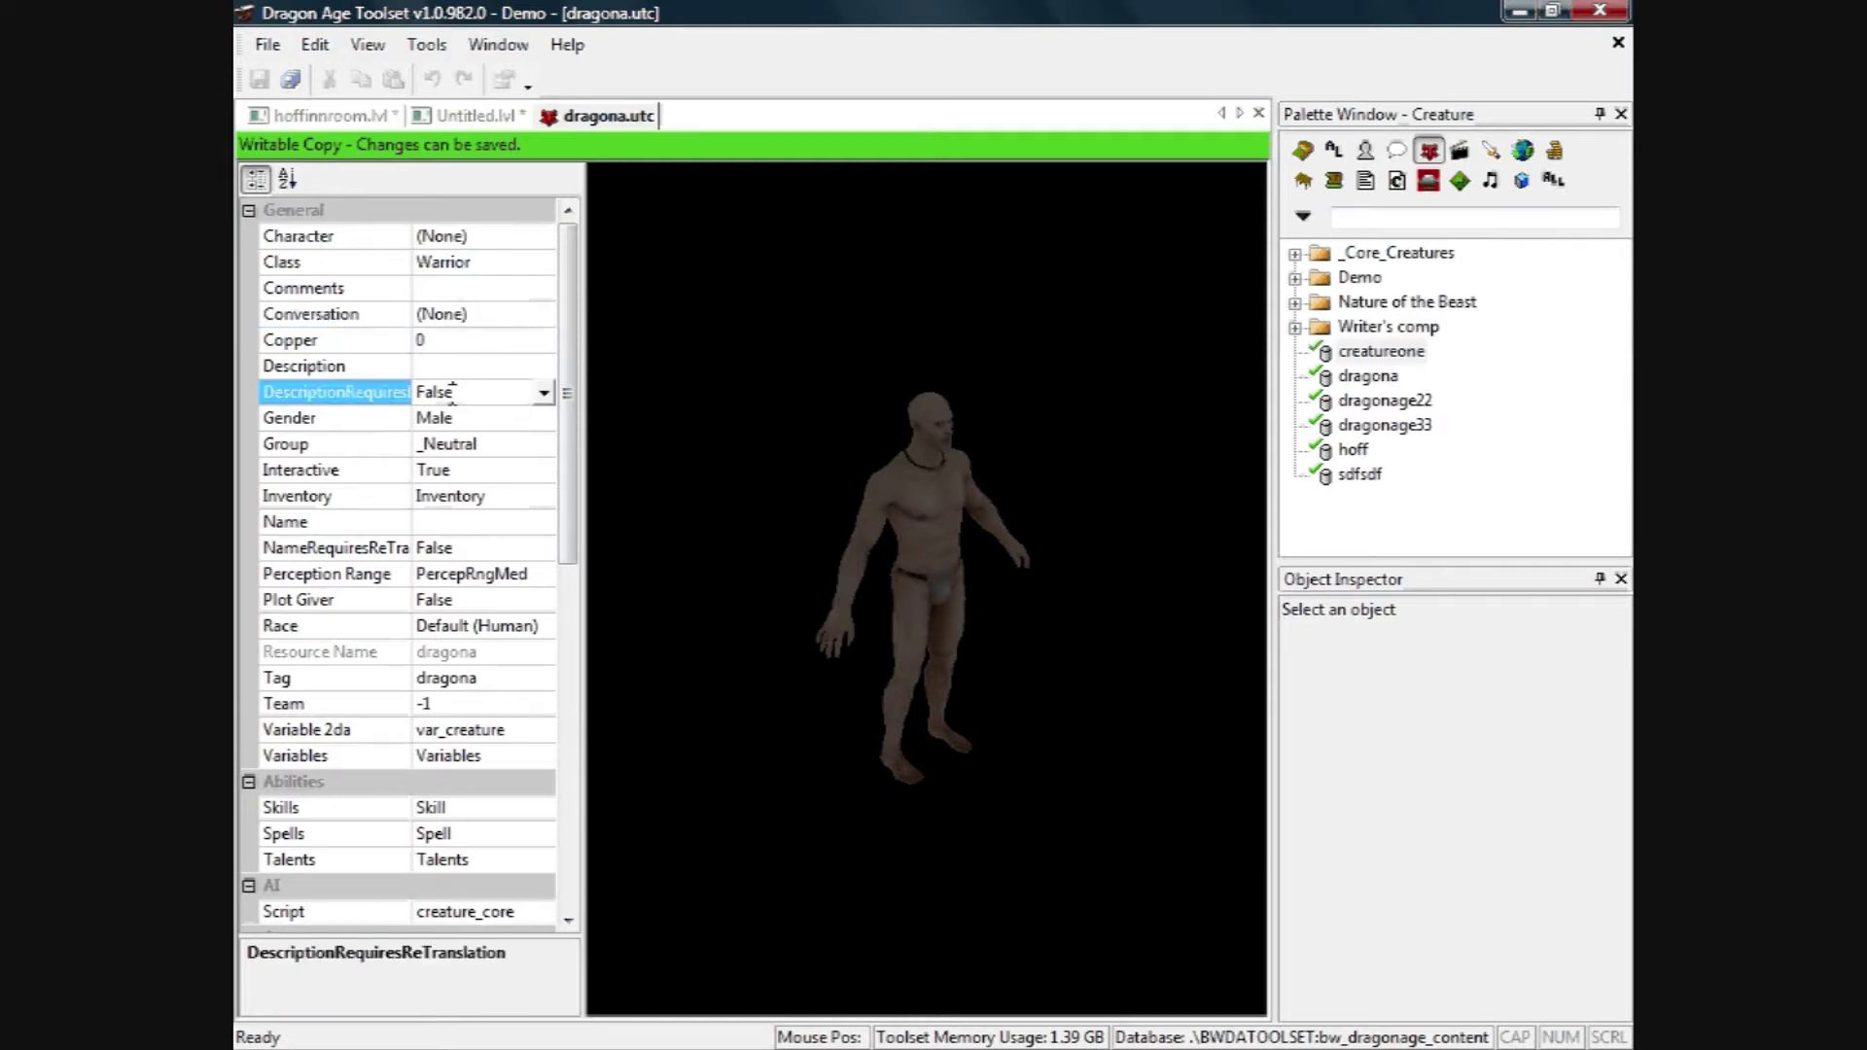
left_click(507, 418)
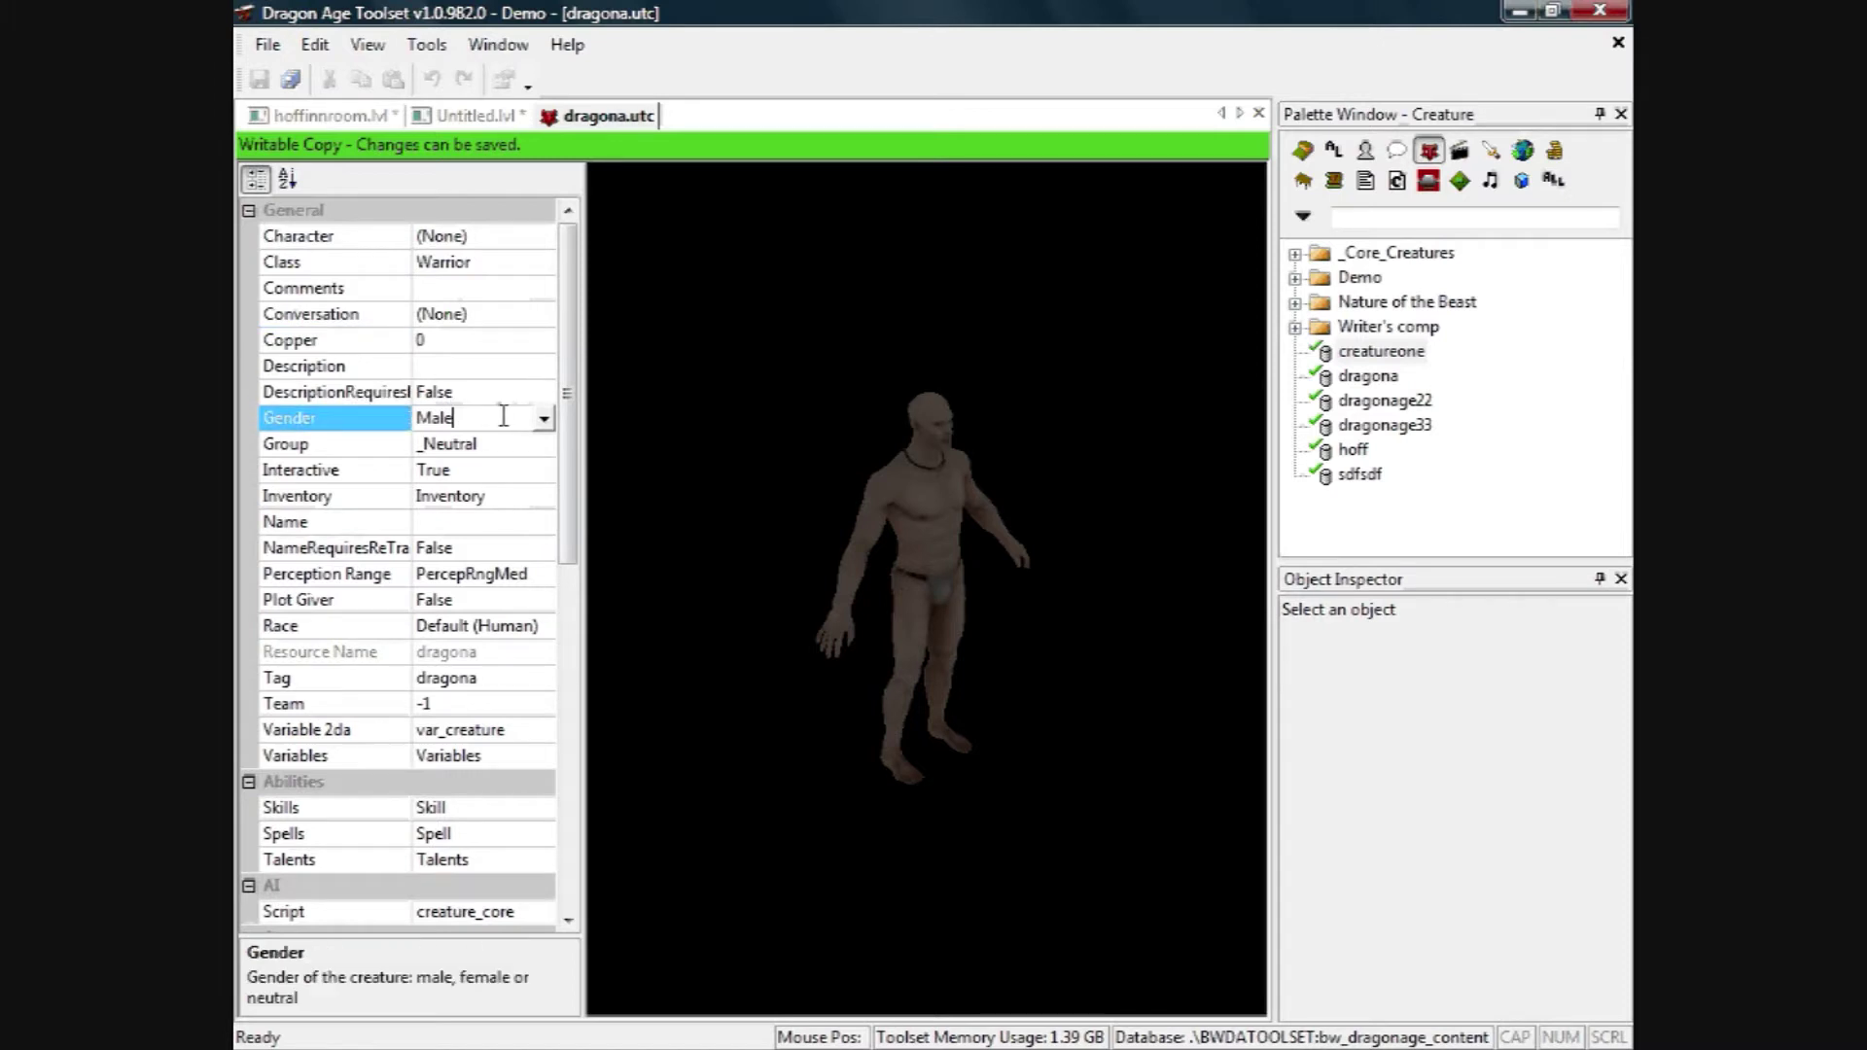
left_click(544, 420)
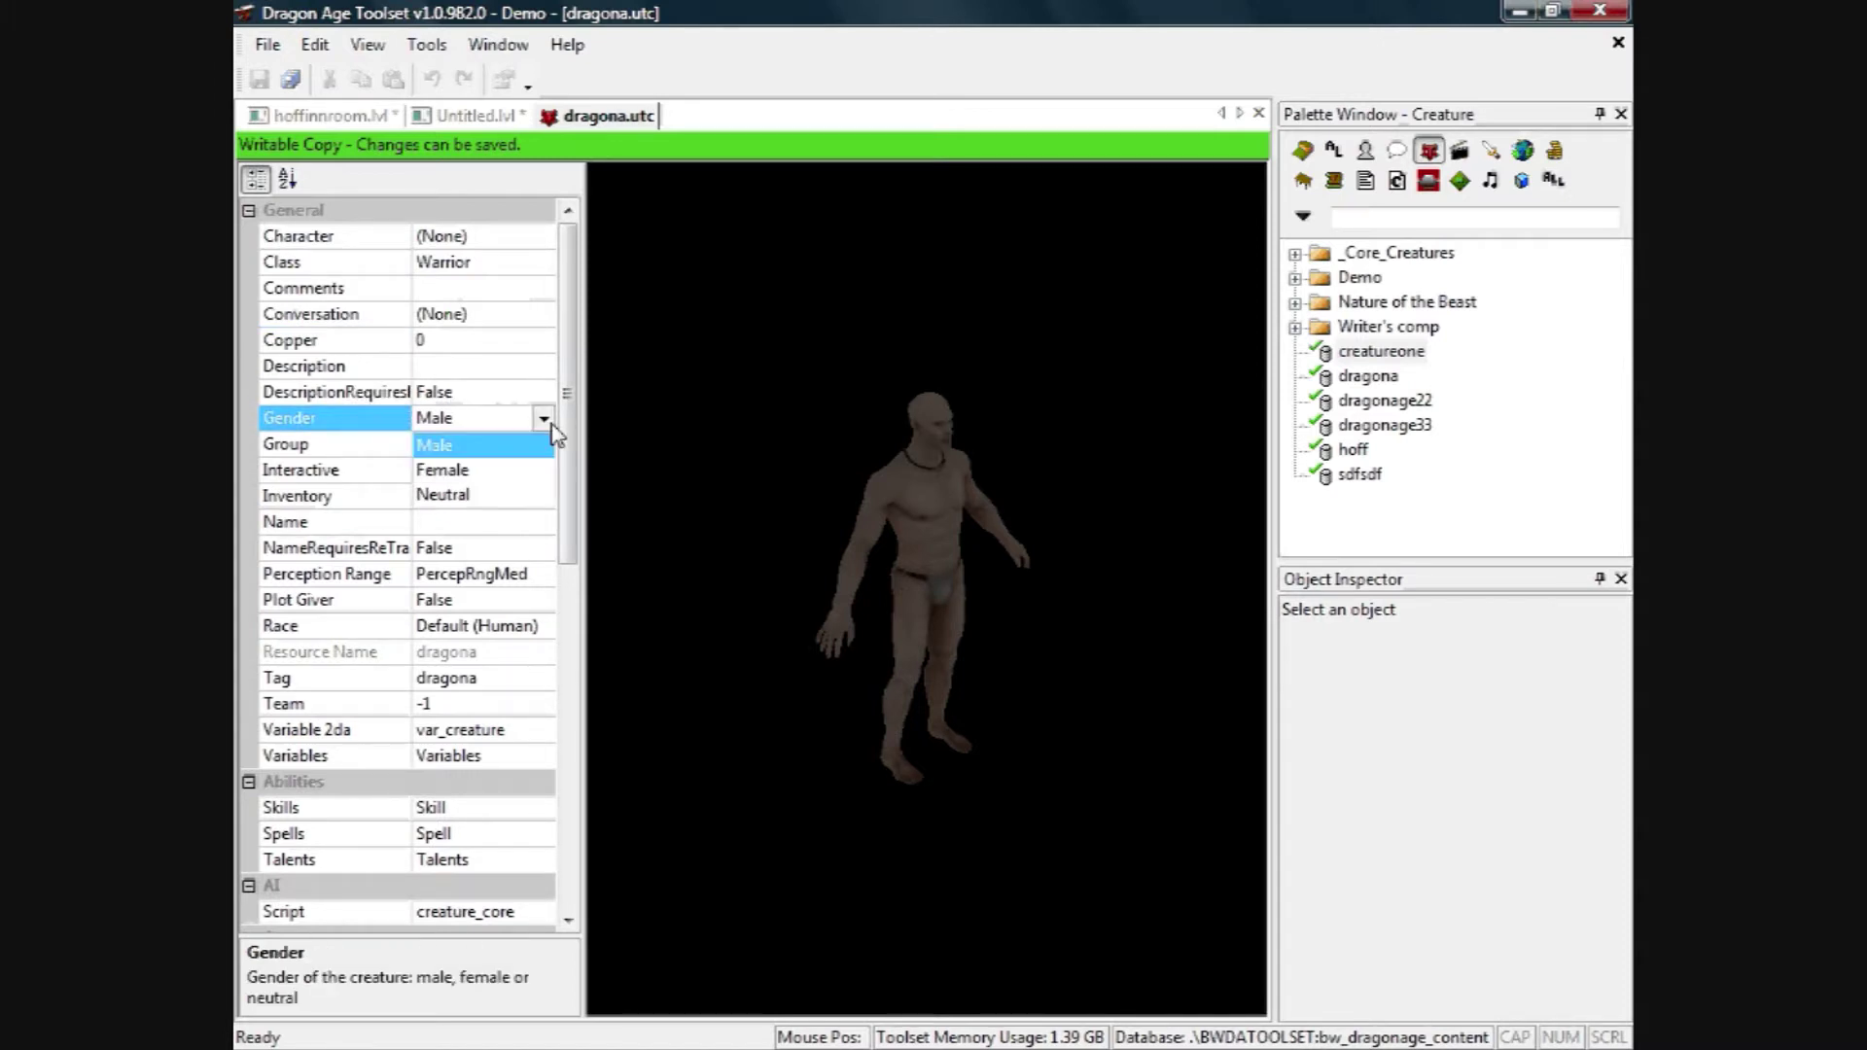
left_click(541, 444)
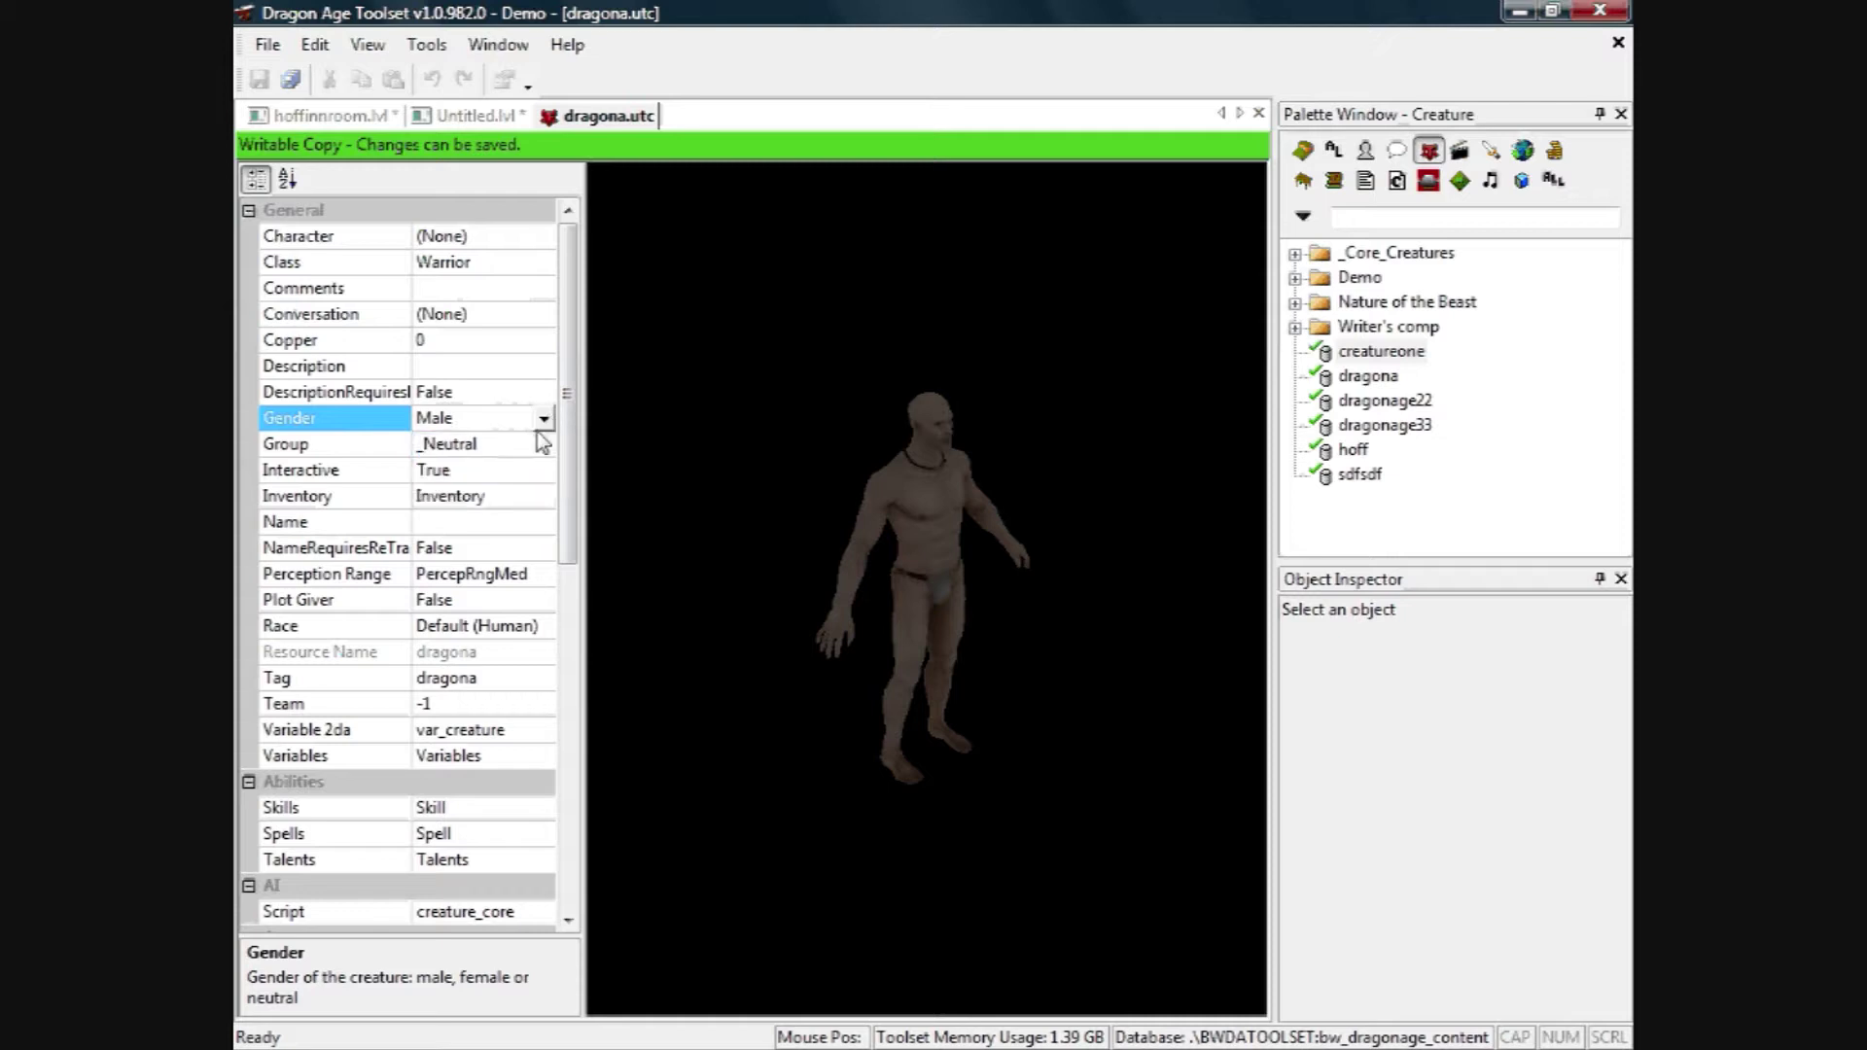
Set the creature's group to _Hostile.
left_click(524, 443)
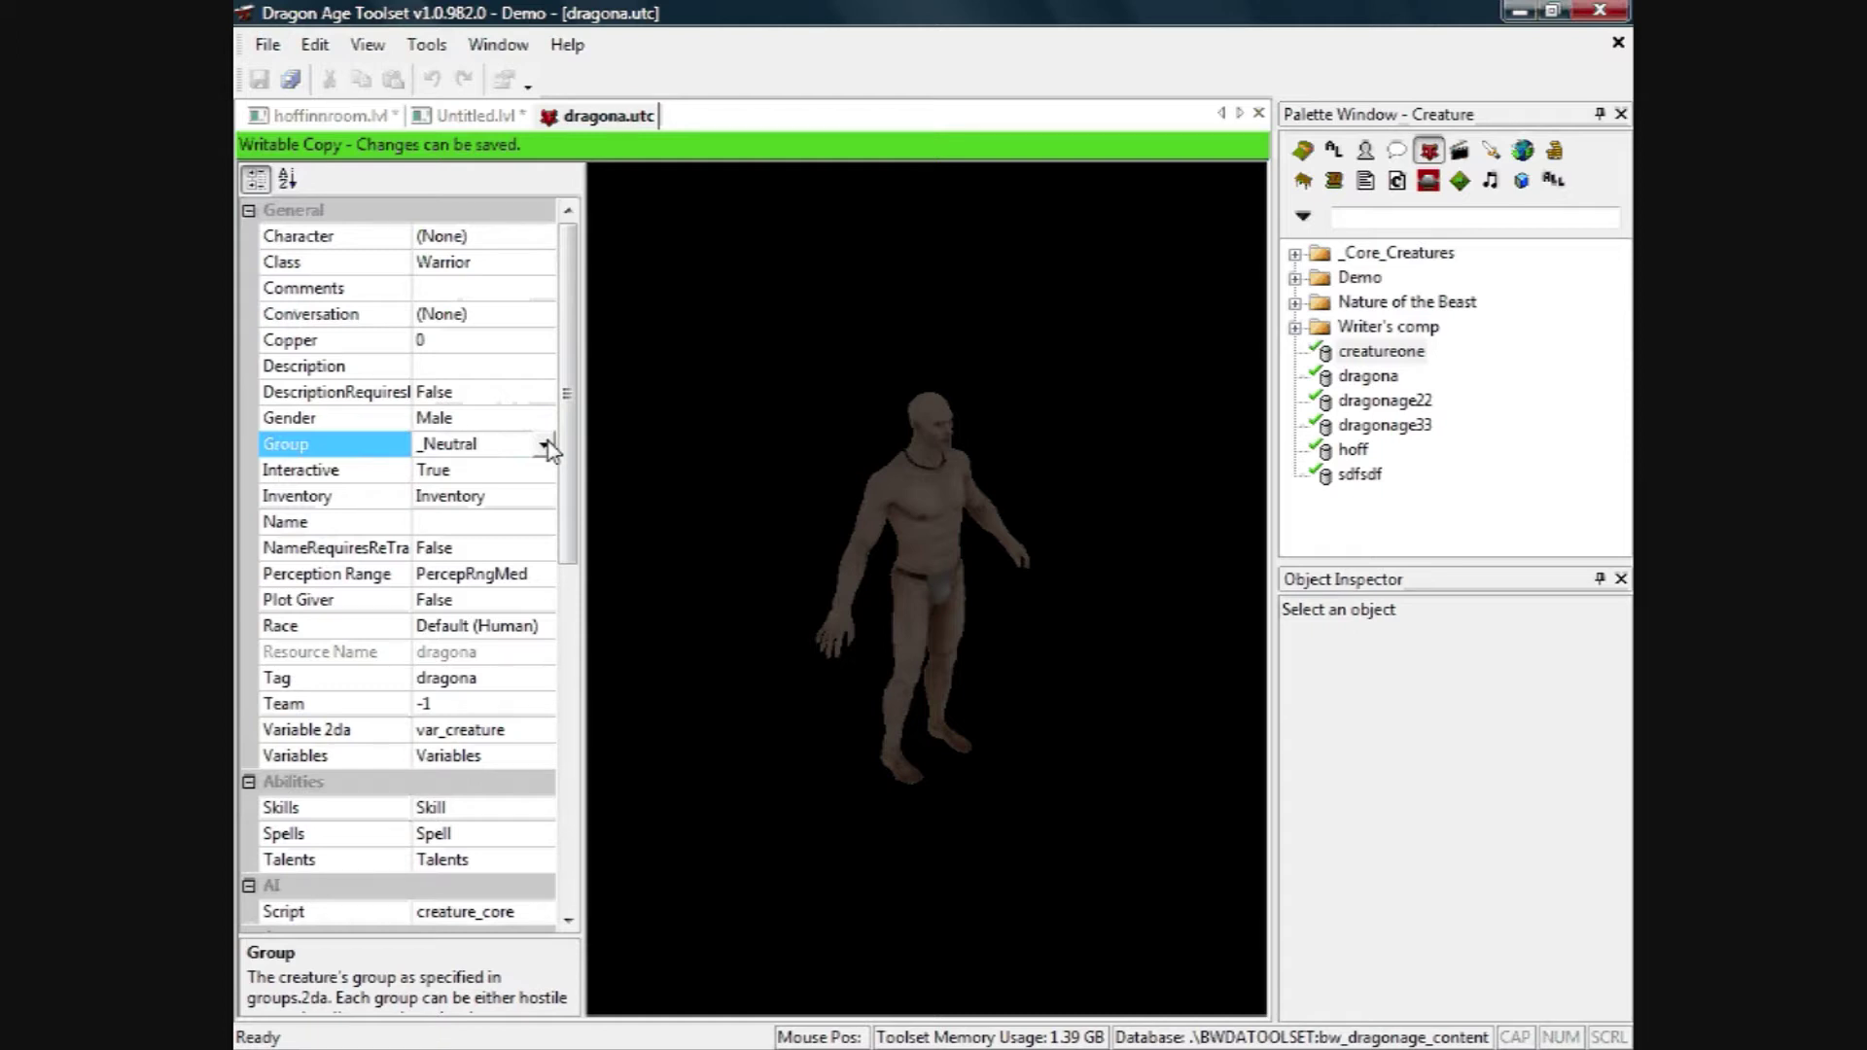
left_click(544, 444)
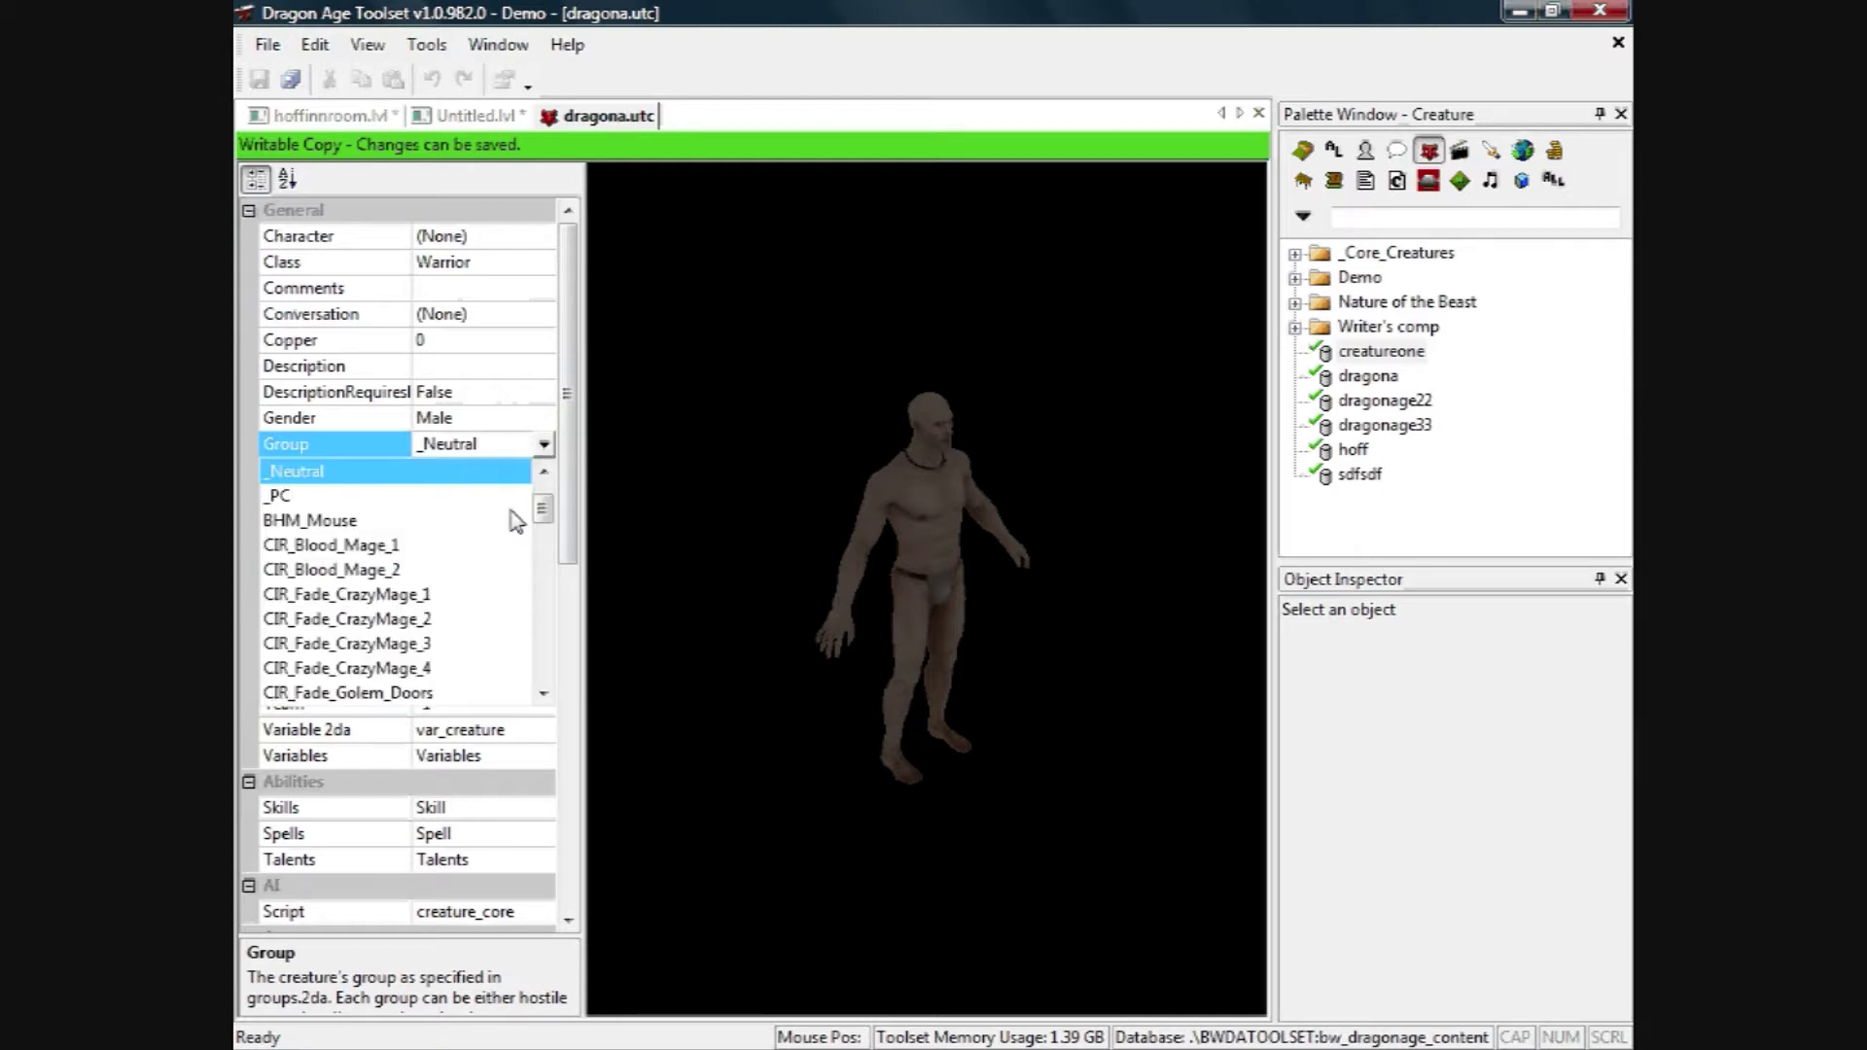
scroll(542, 505, "up", 1)
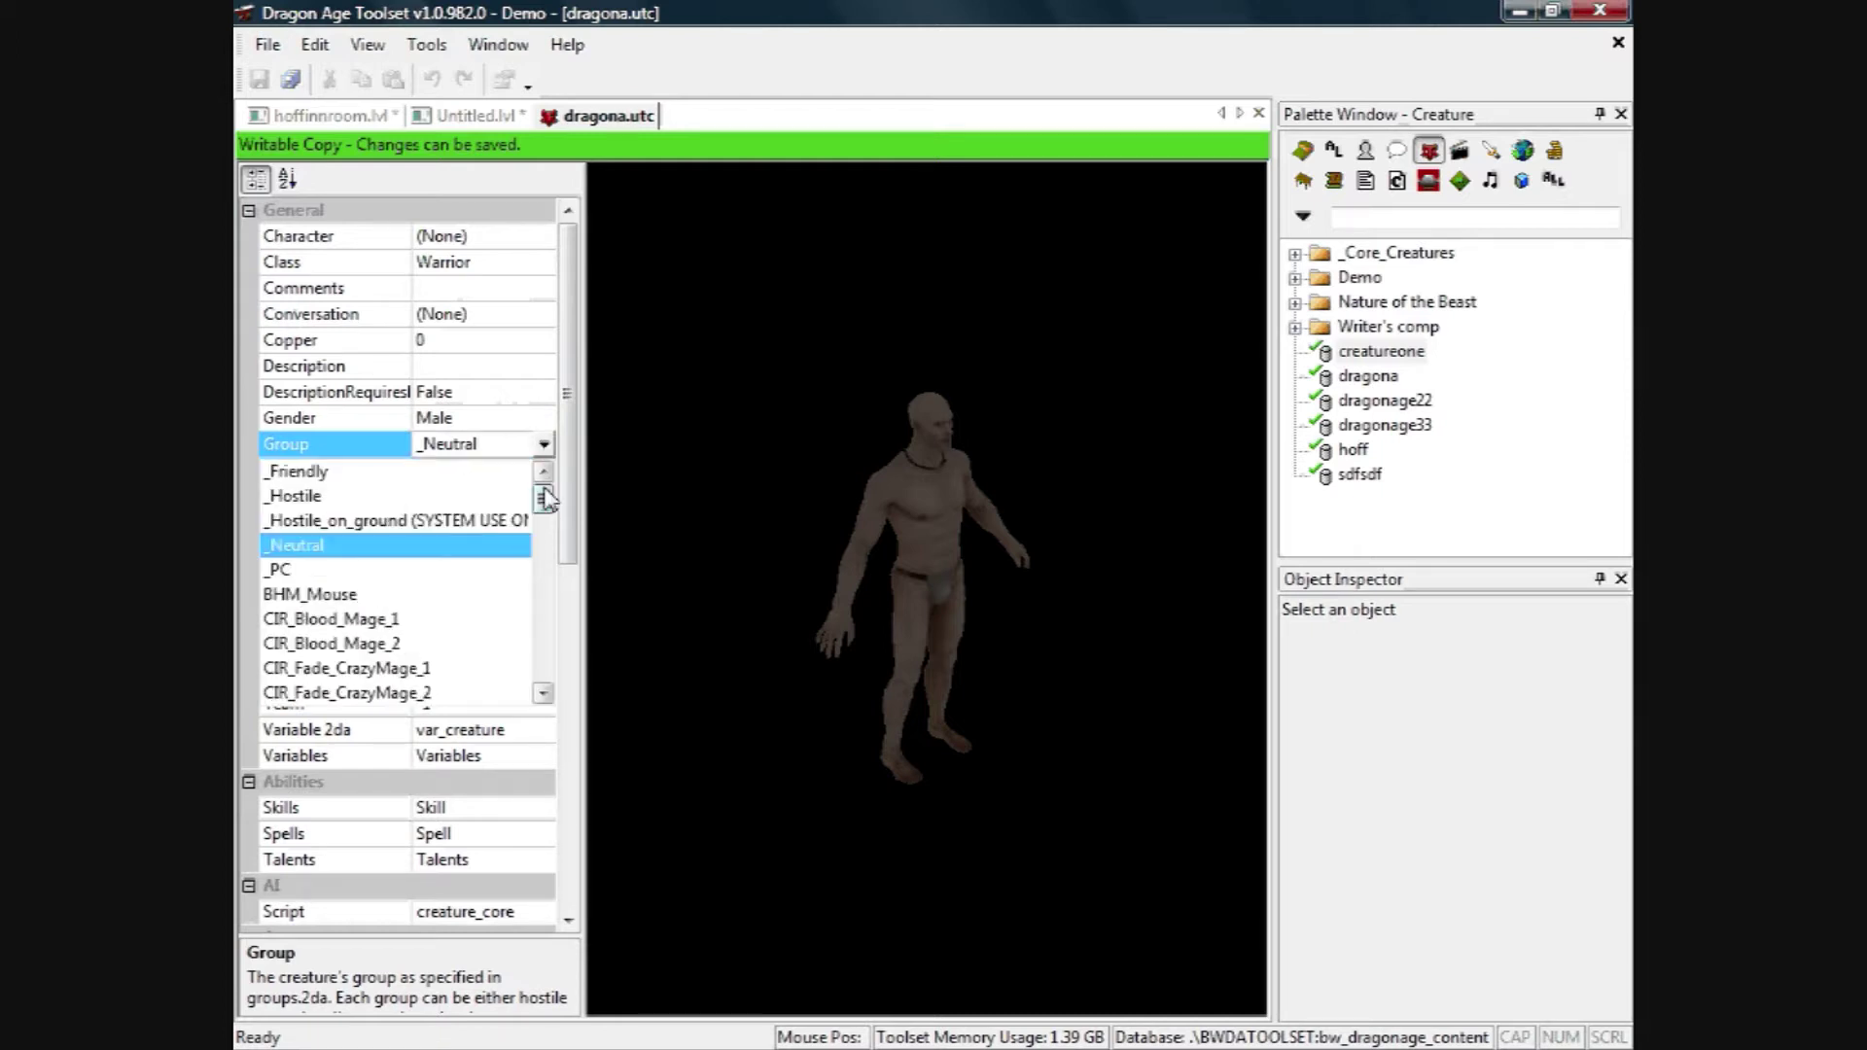
left_click(294, 498)
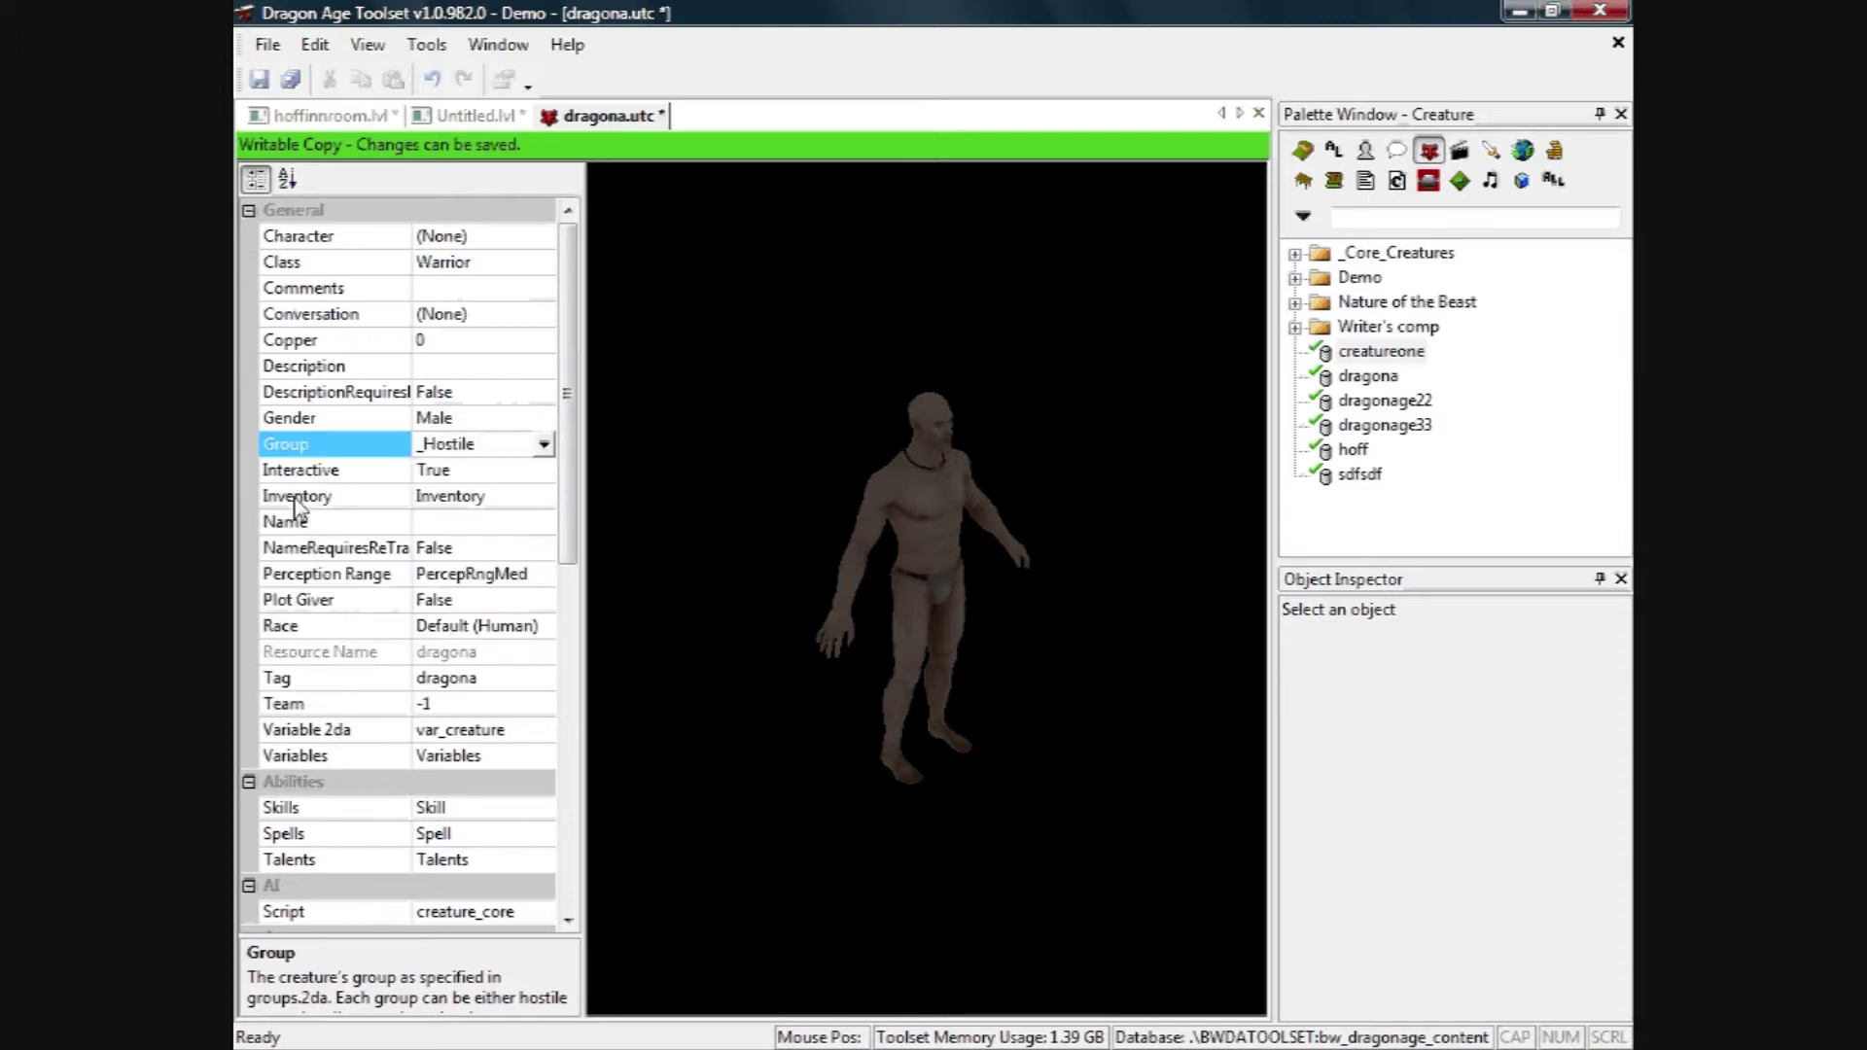
left_click(438, 471)
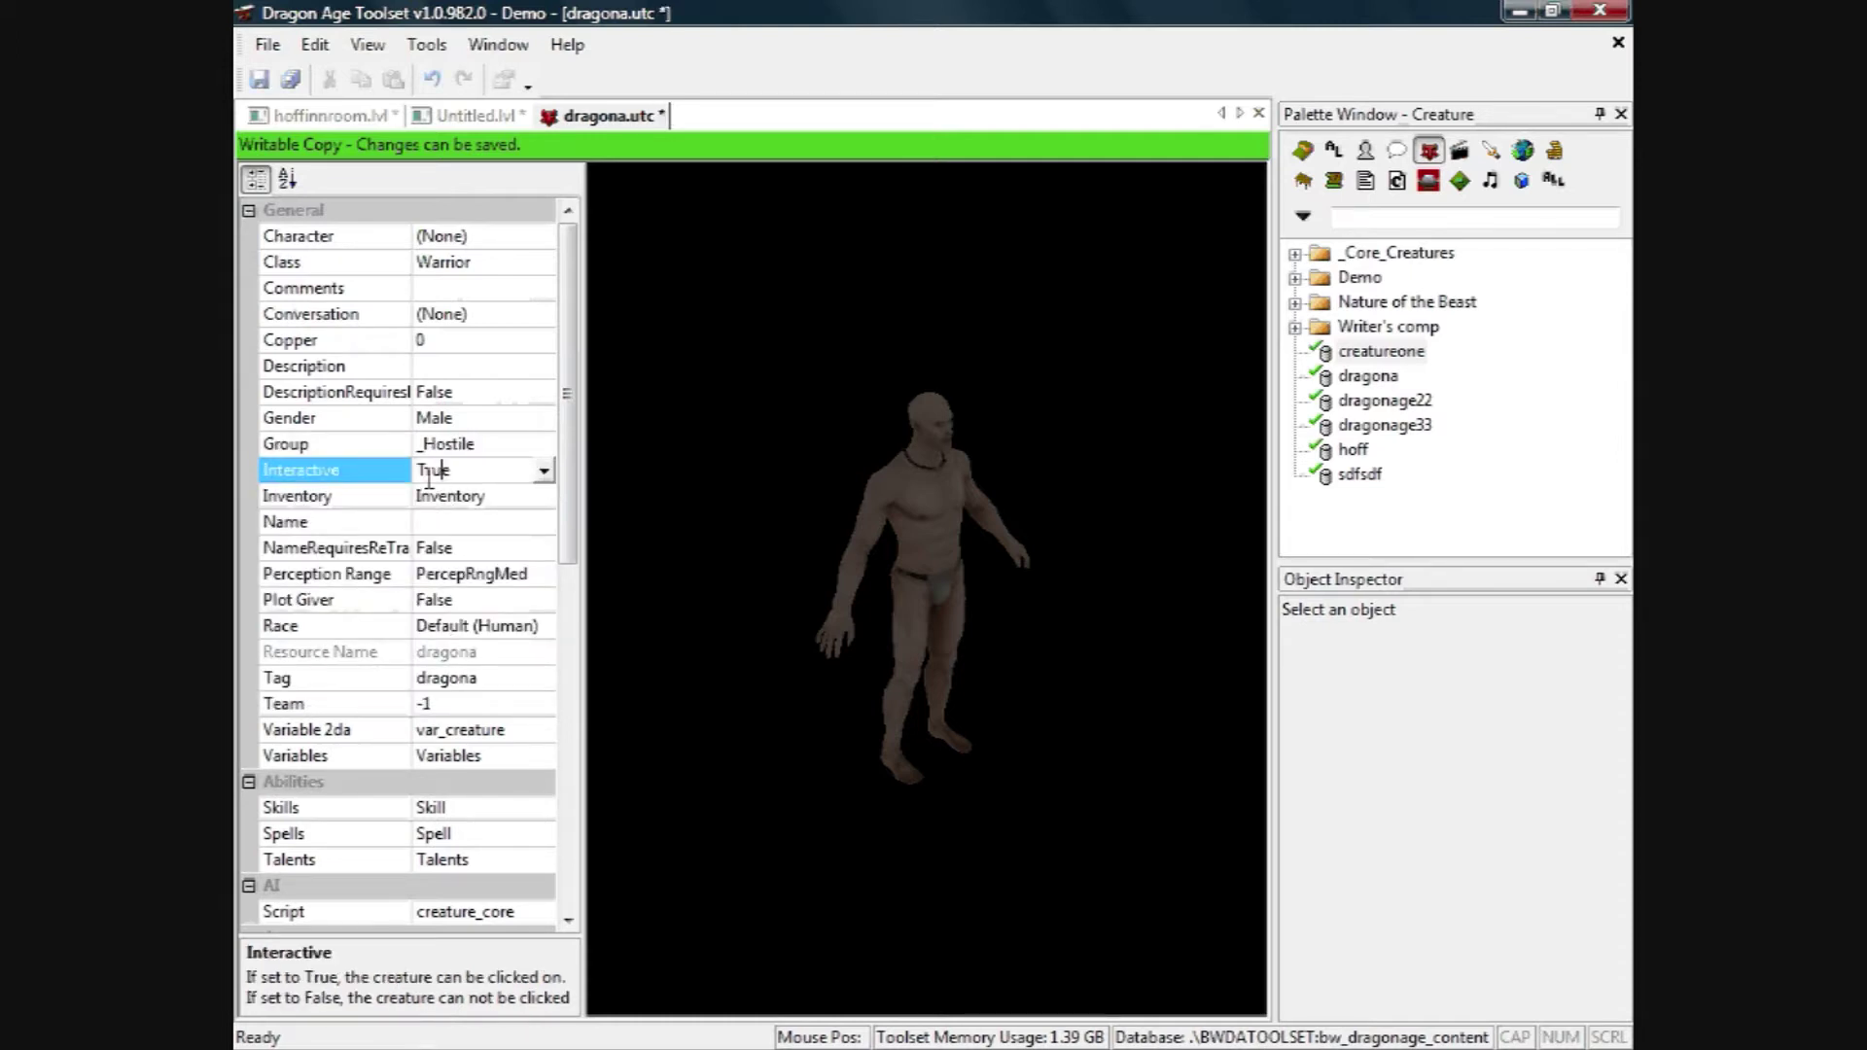
Add the first listed greatsword from the _Global melee weapons to the creature's inventory.
left_click(379, 507)
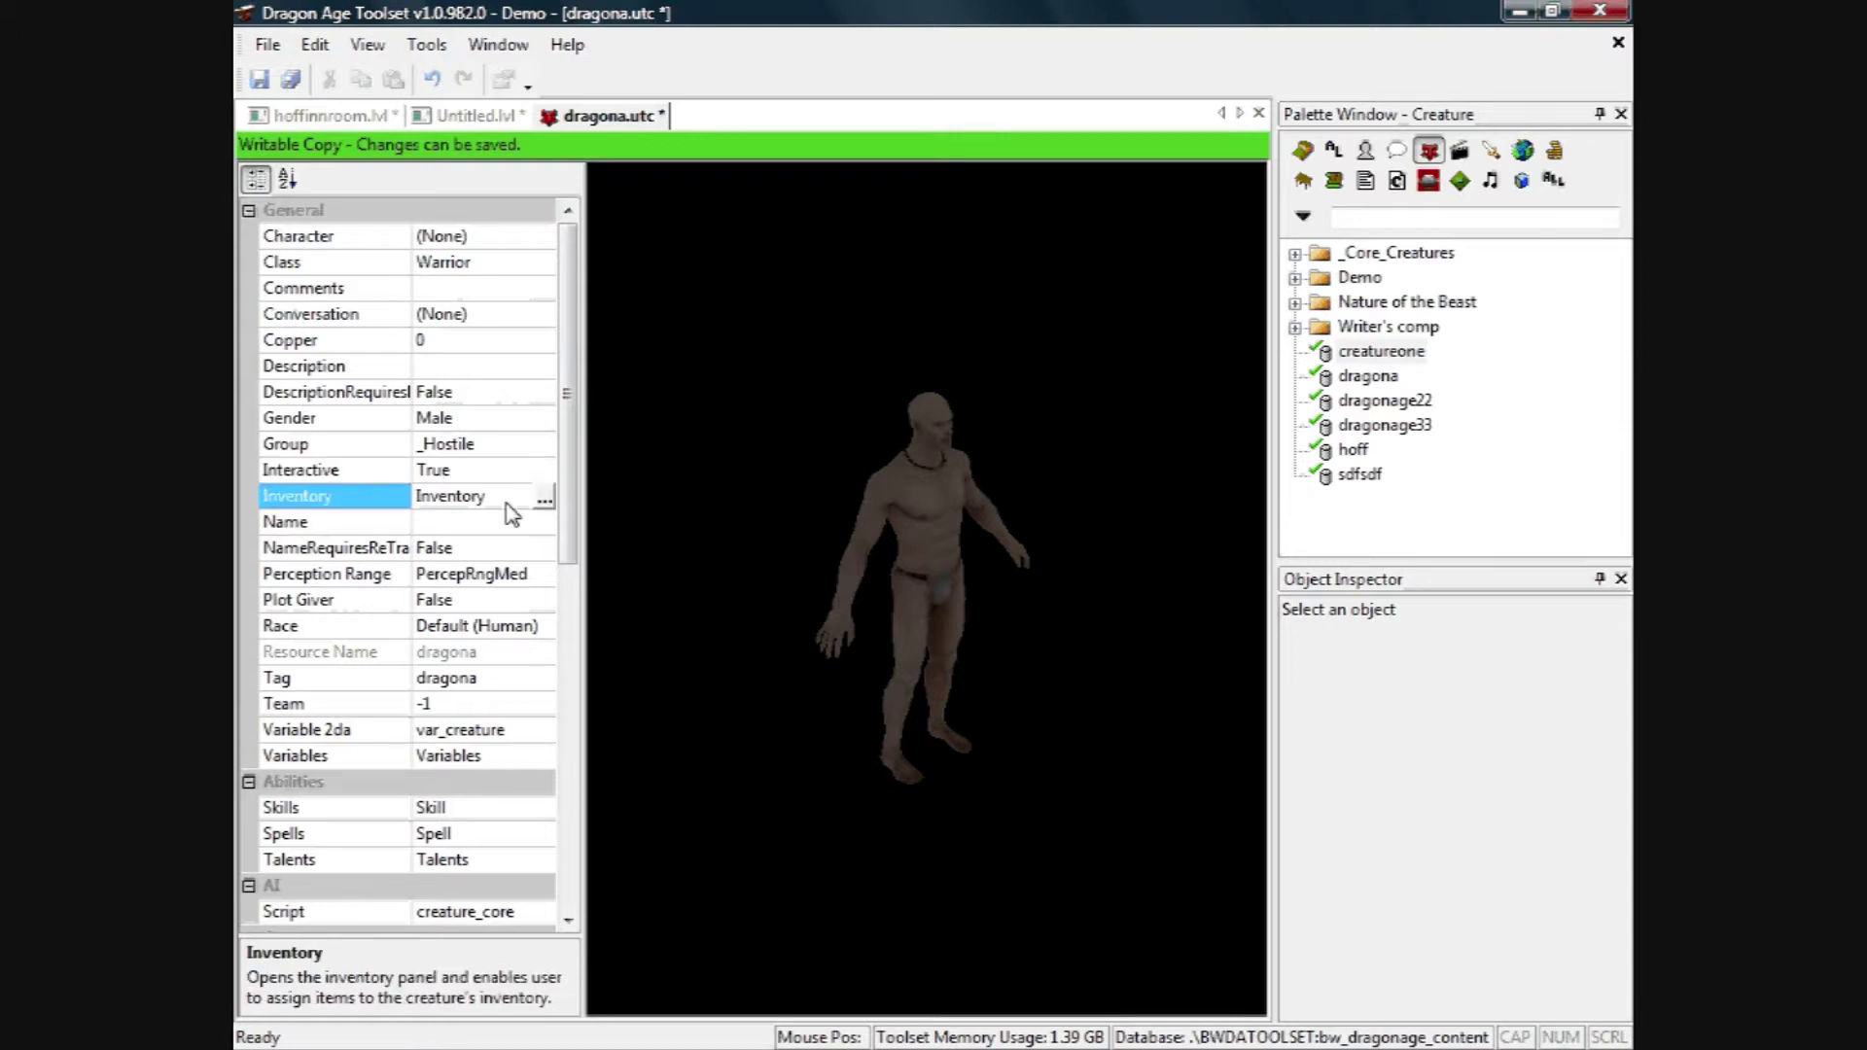
left_click(534, 498)
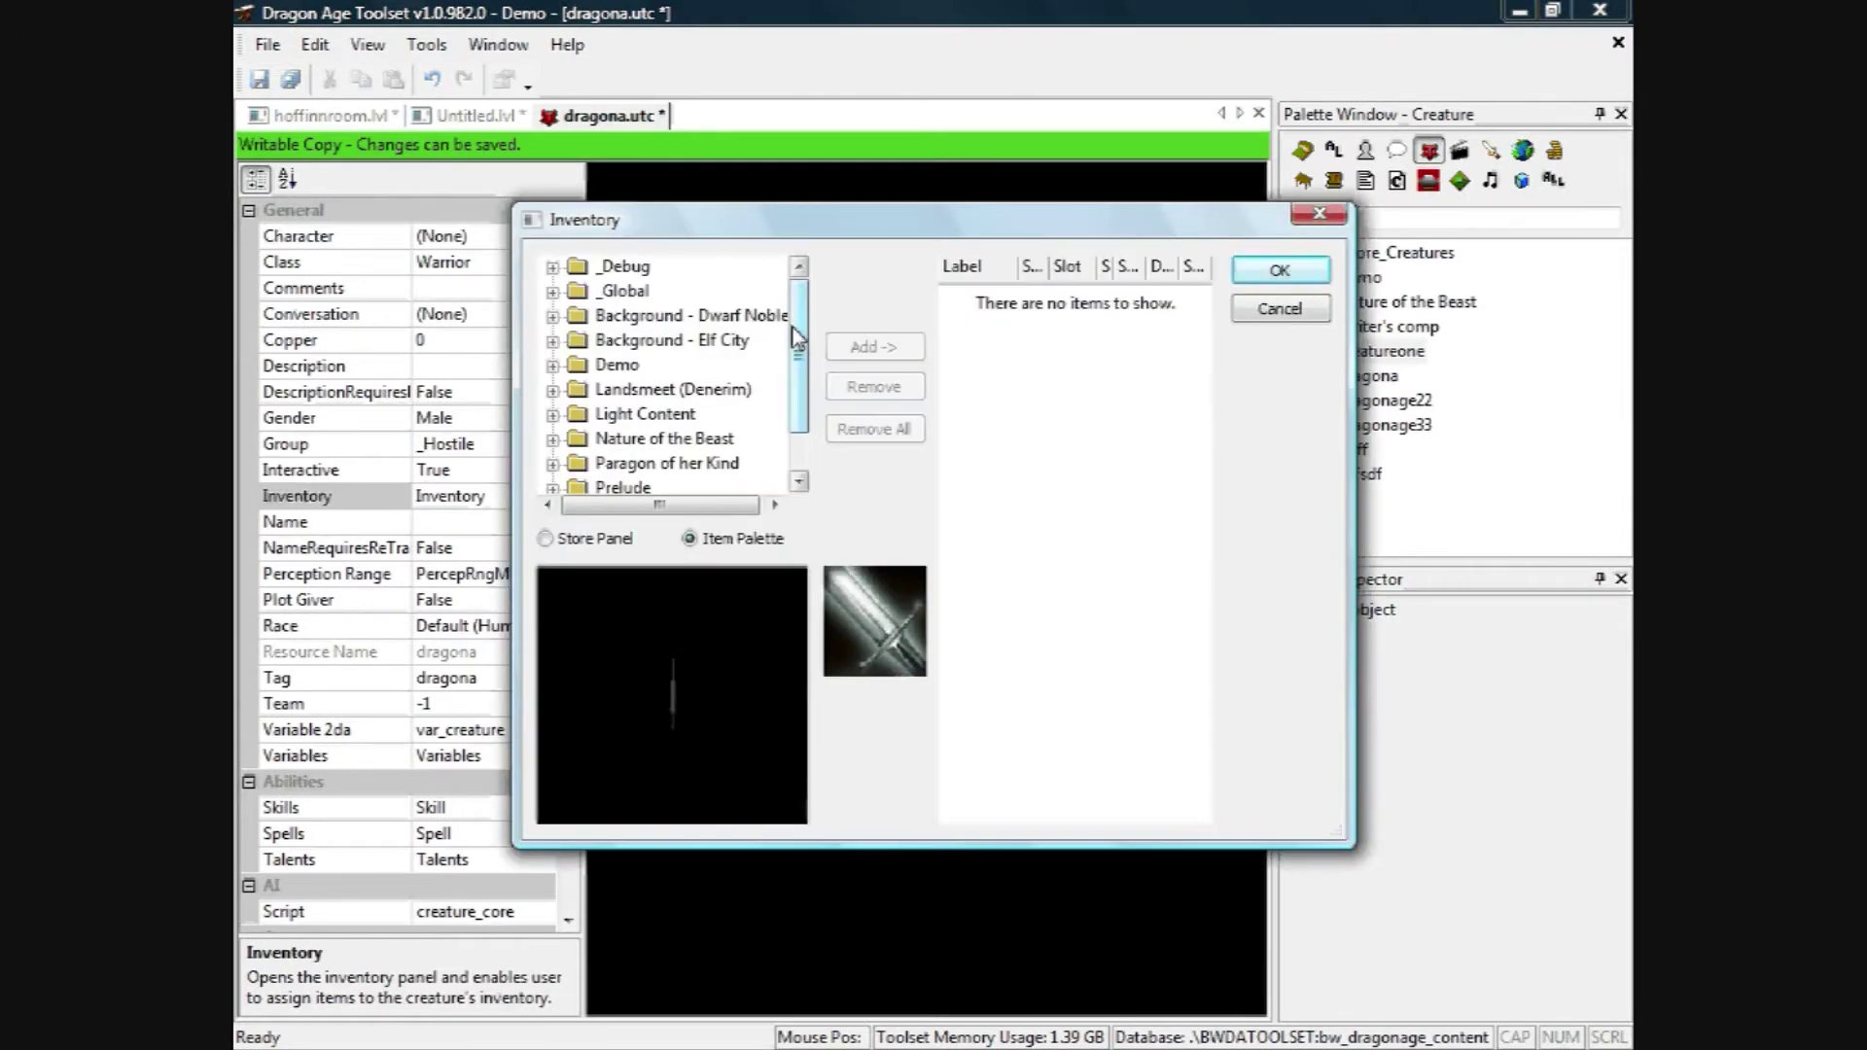
left_click(551, 292)
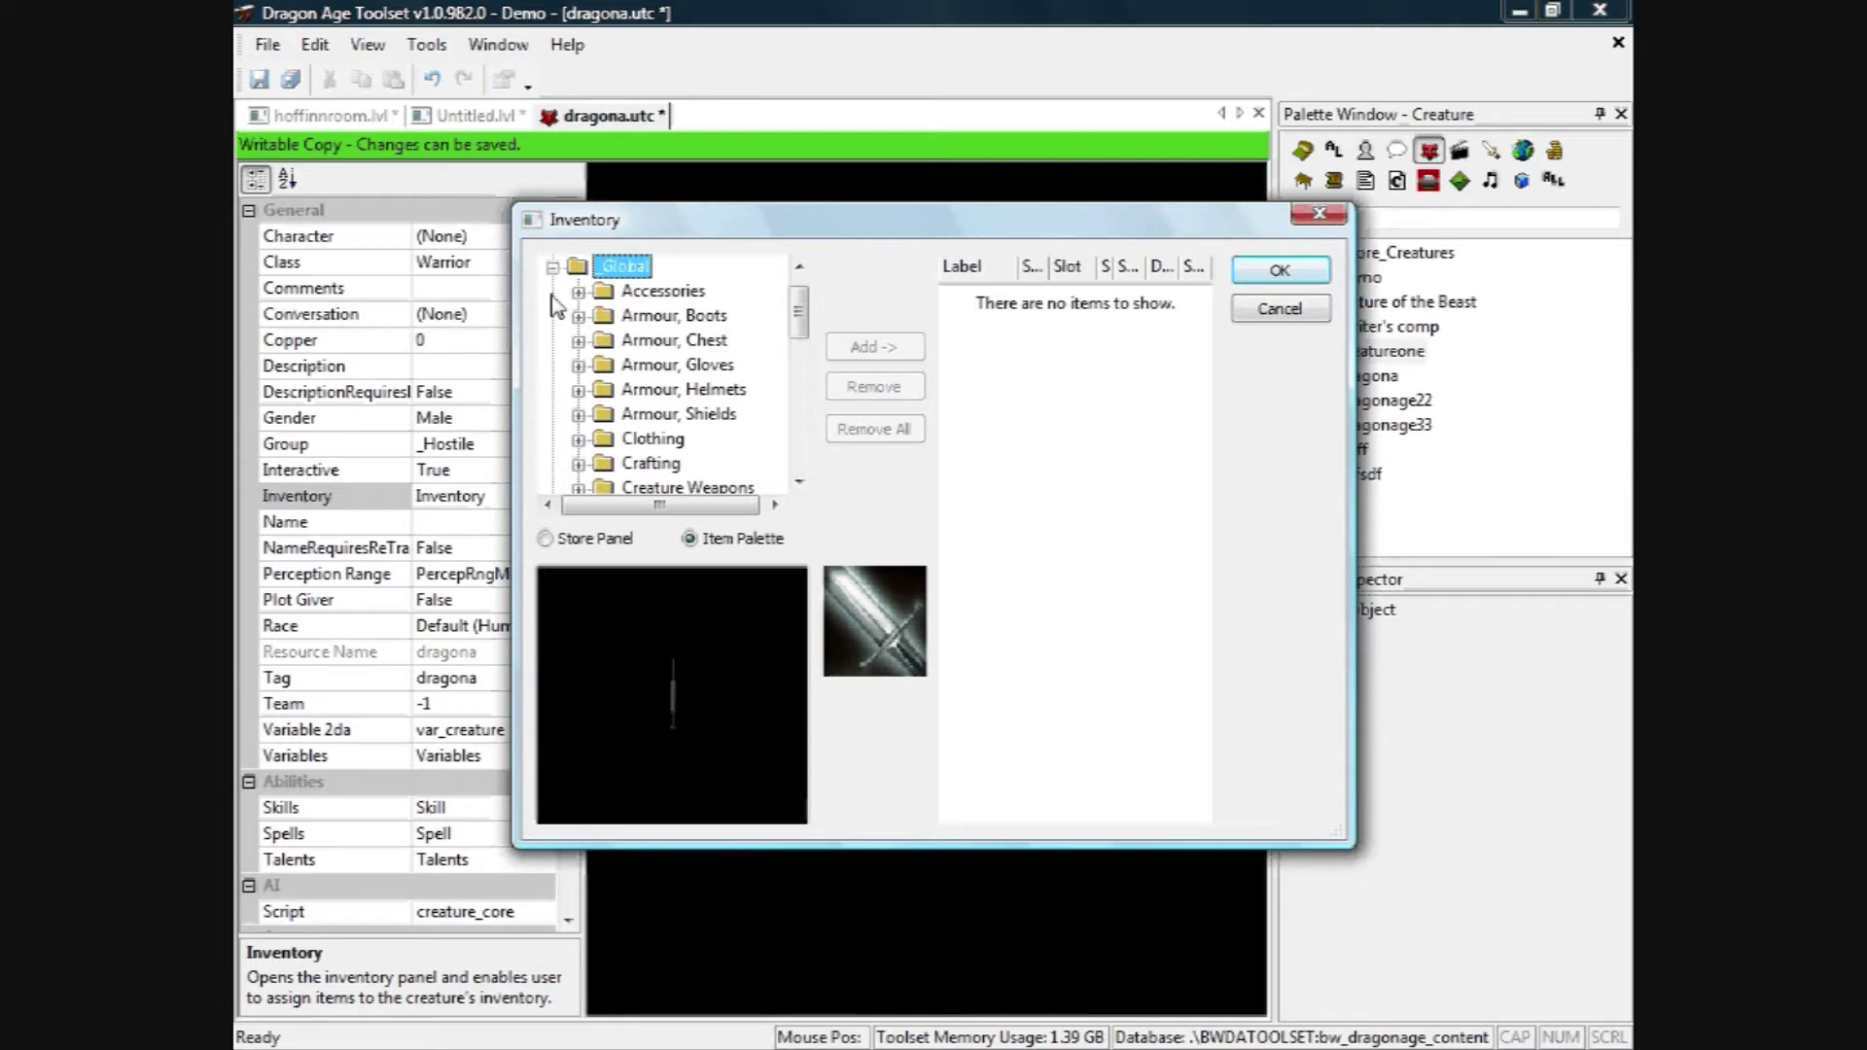
scroll(793, 326, "down", 1)
left_click_drag(795, 330, 795, 387)
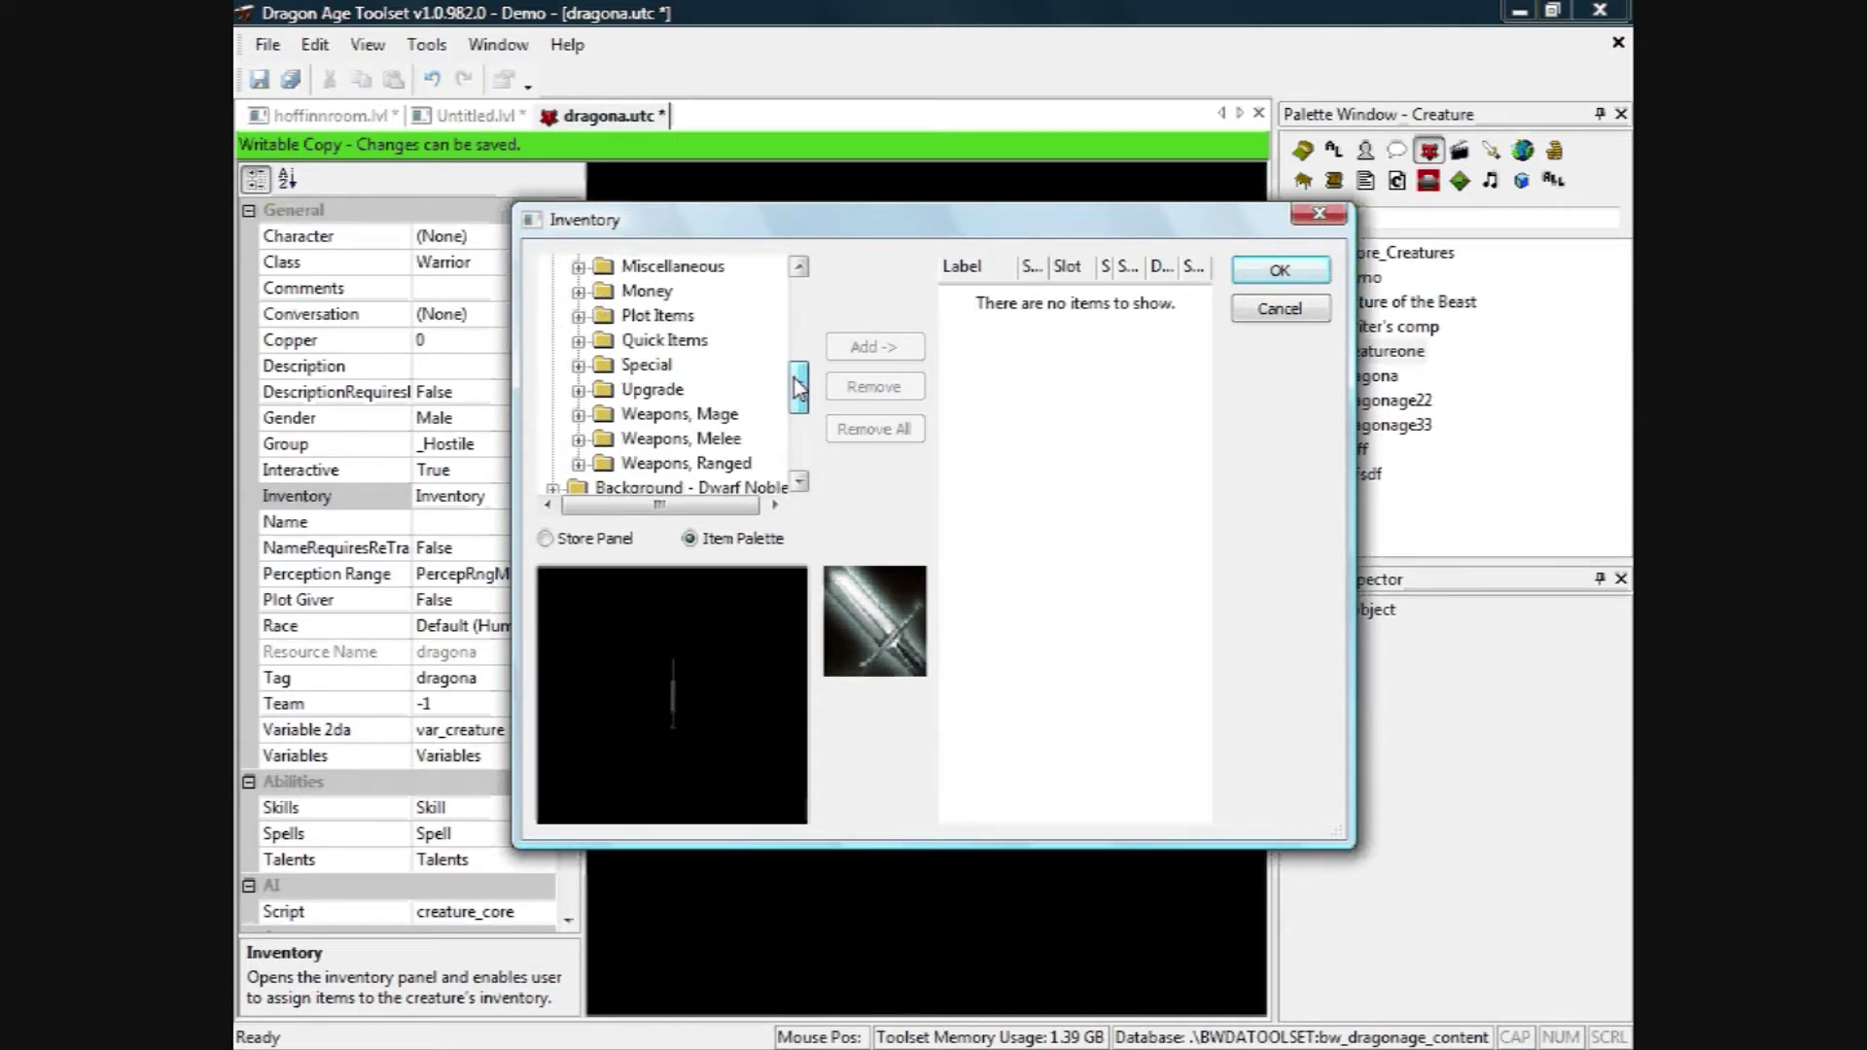
left_click(579, 440)
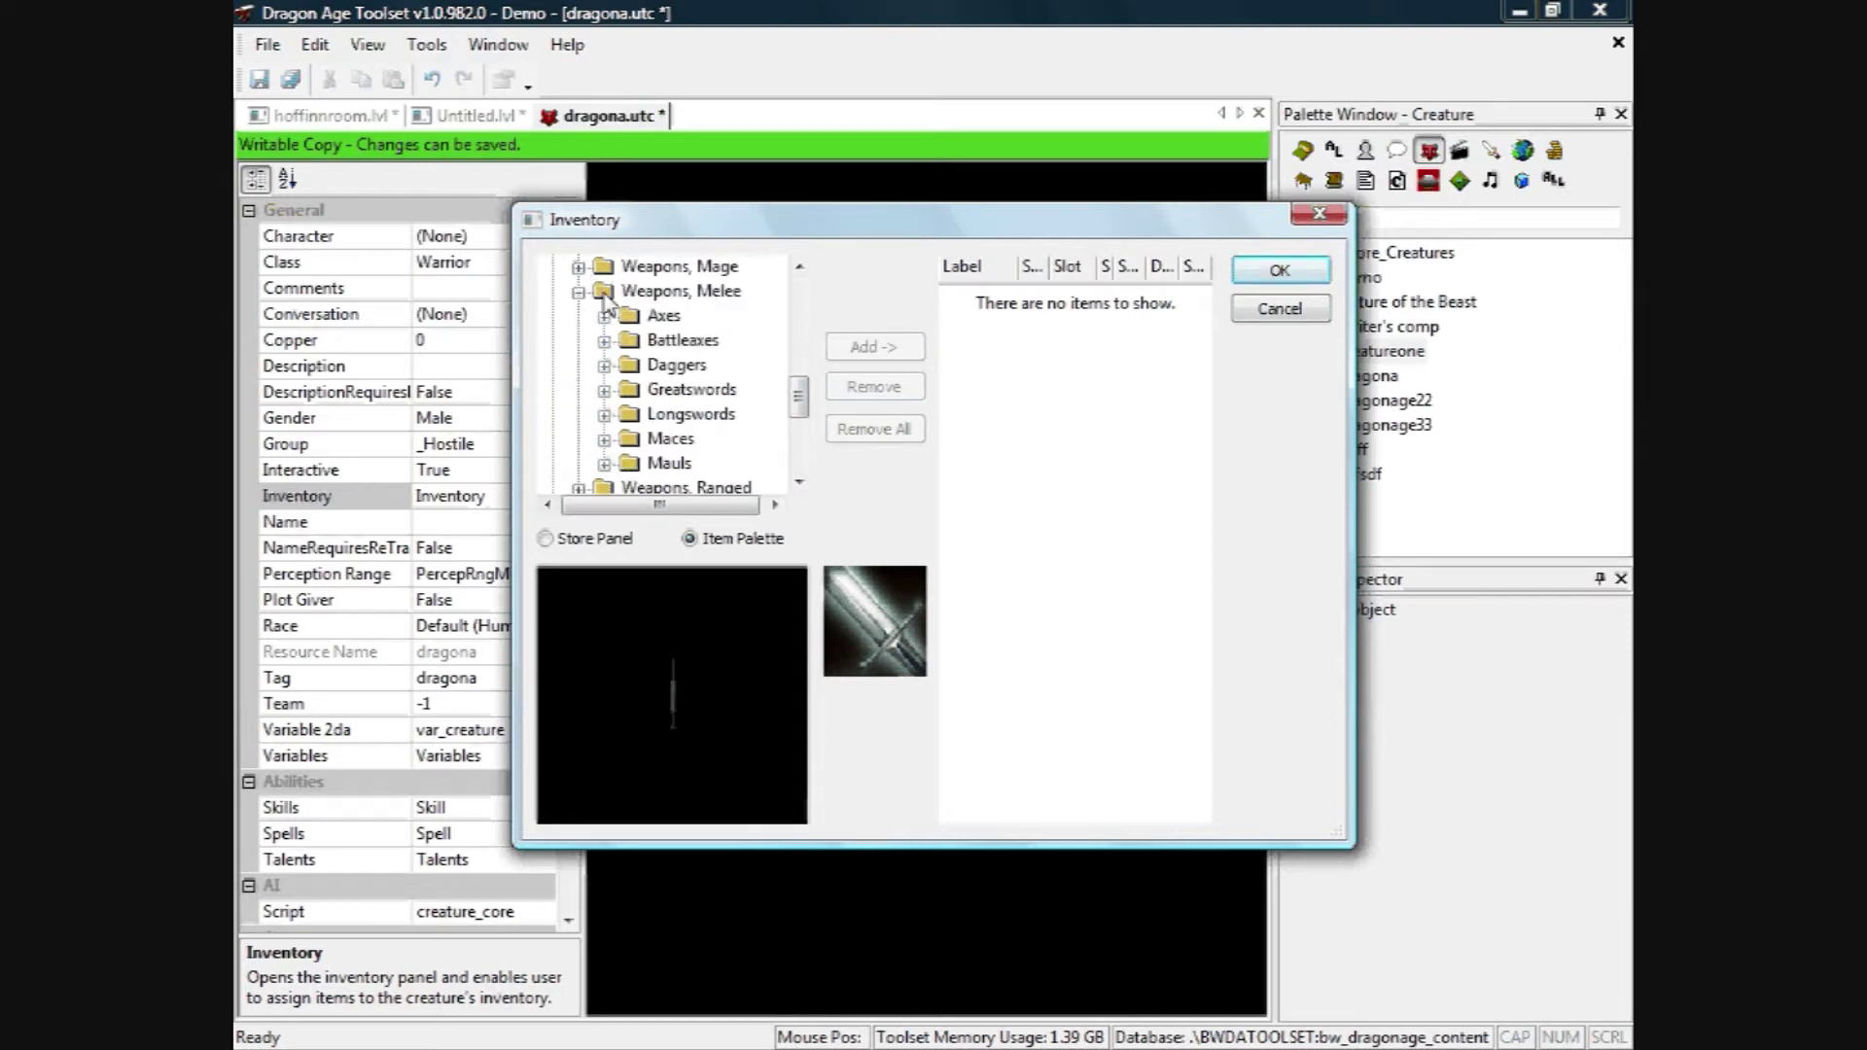
left_click(604, 390)
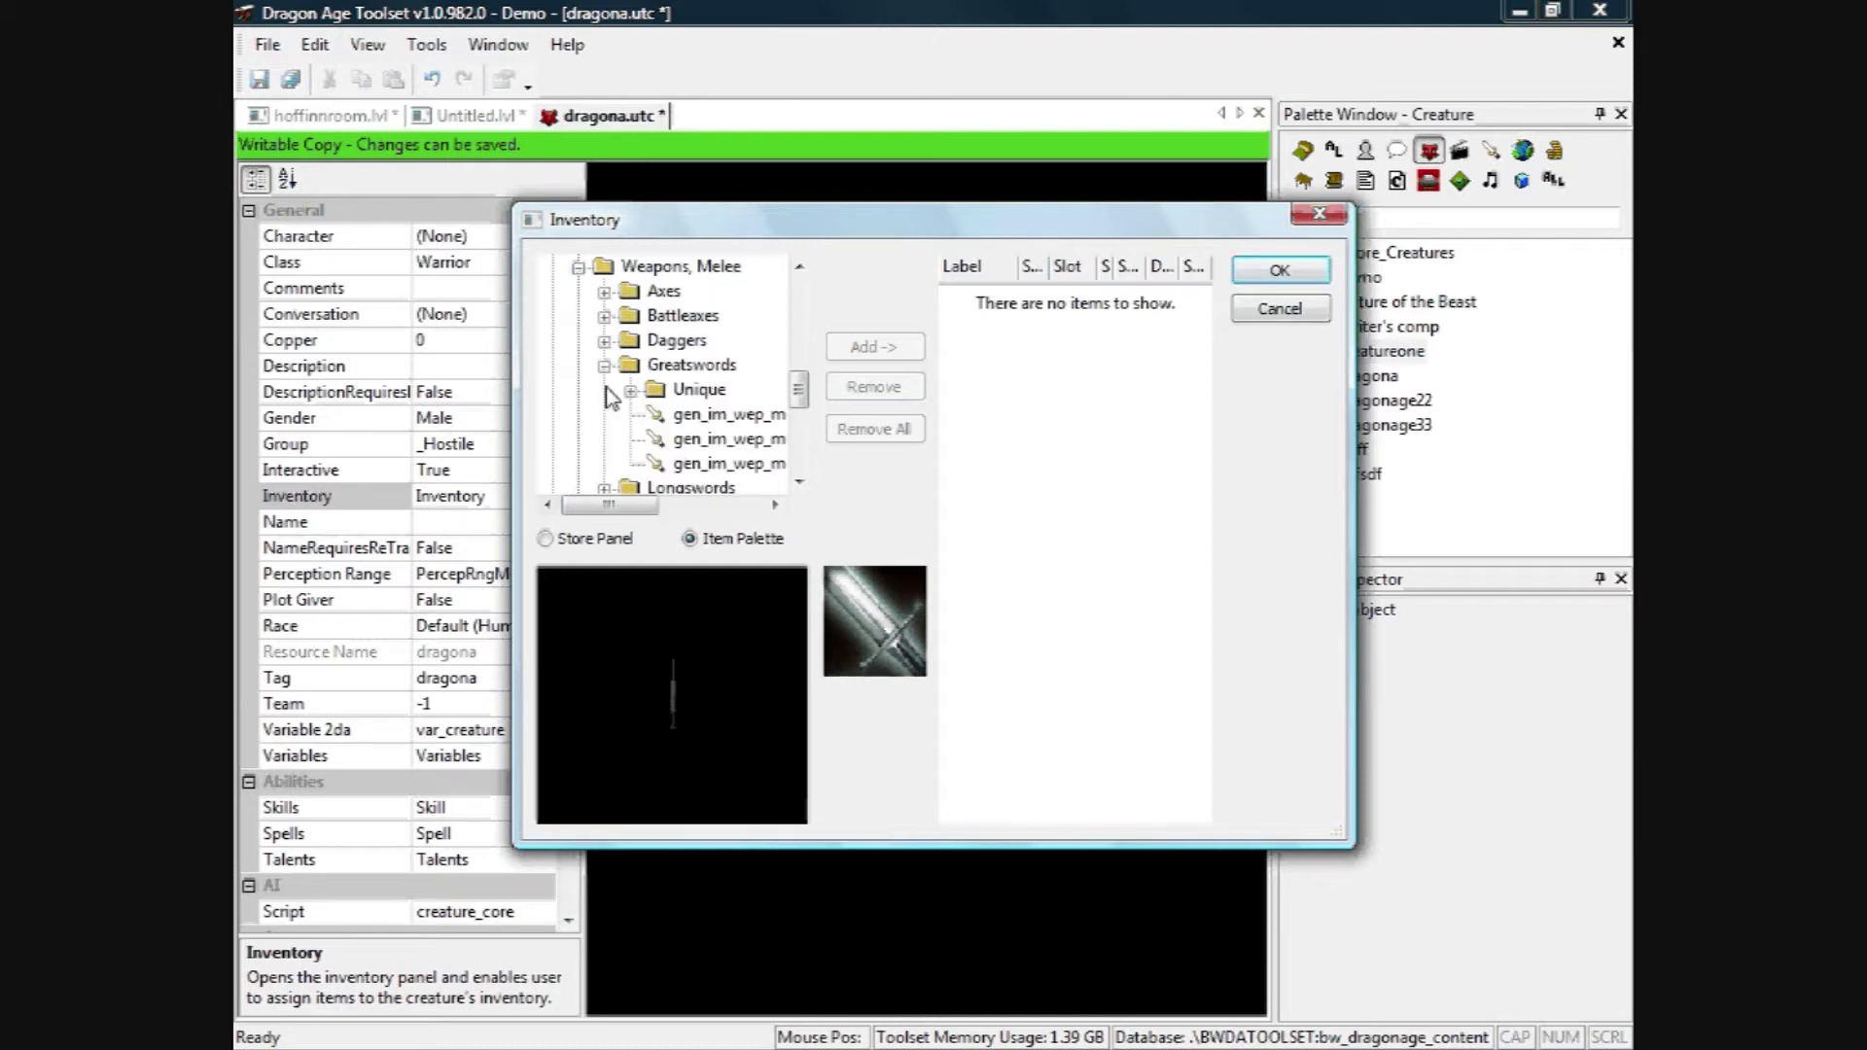
left_click(702, 415)
left_click(893, 357)
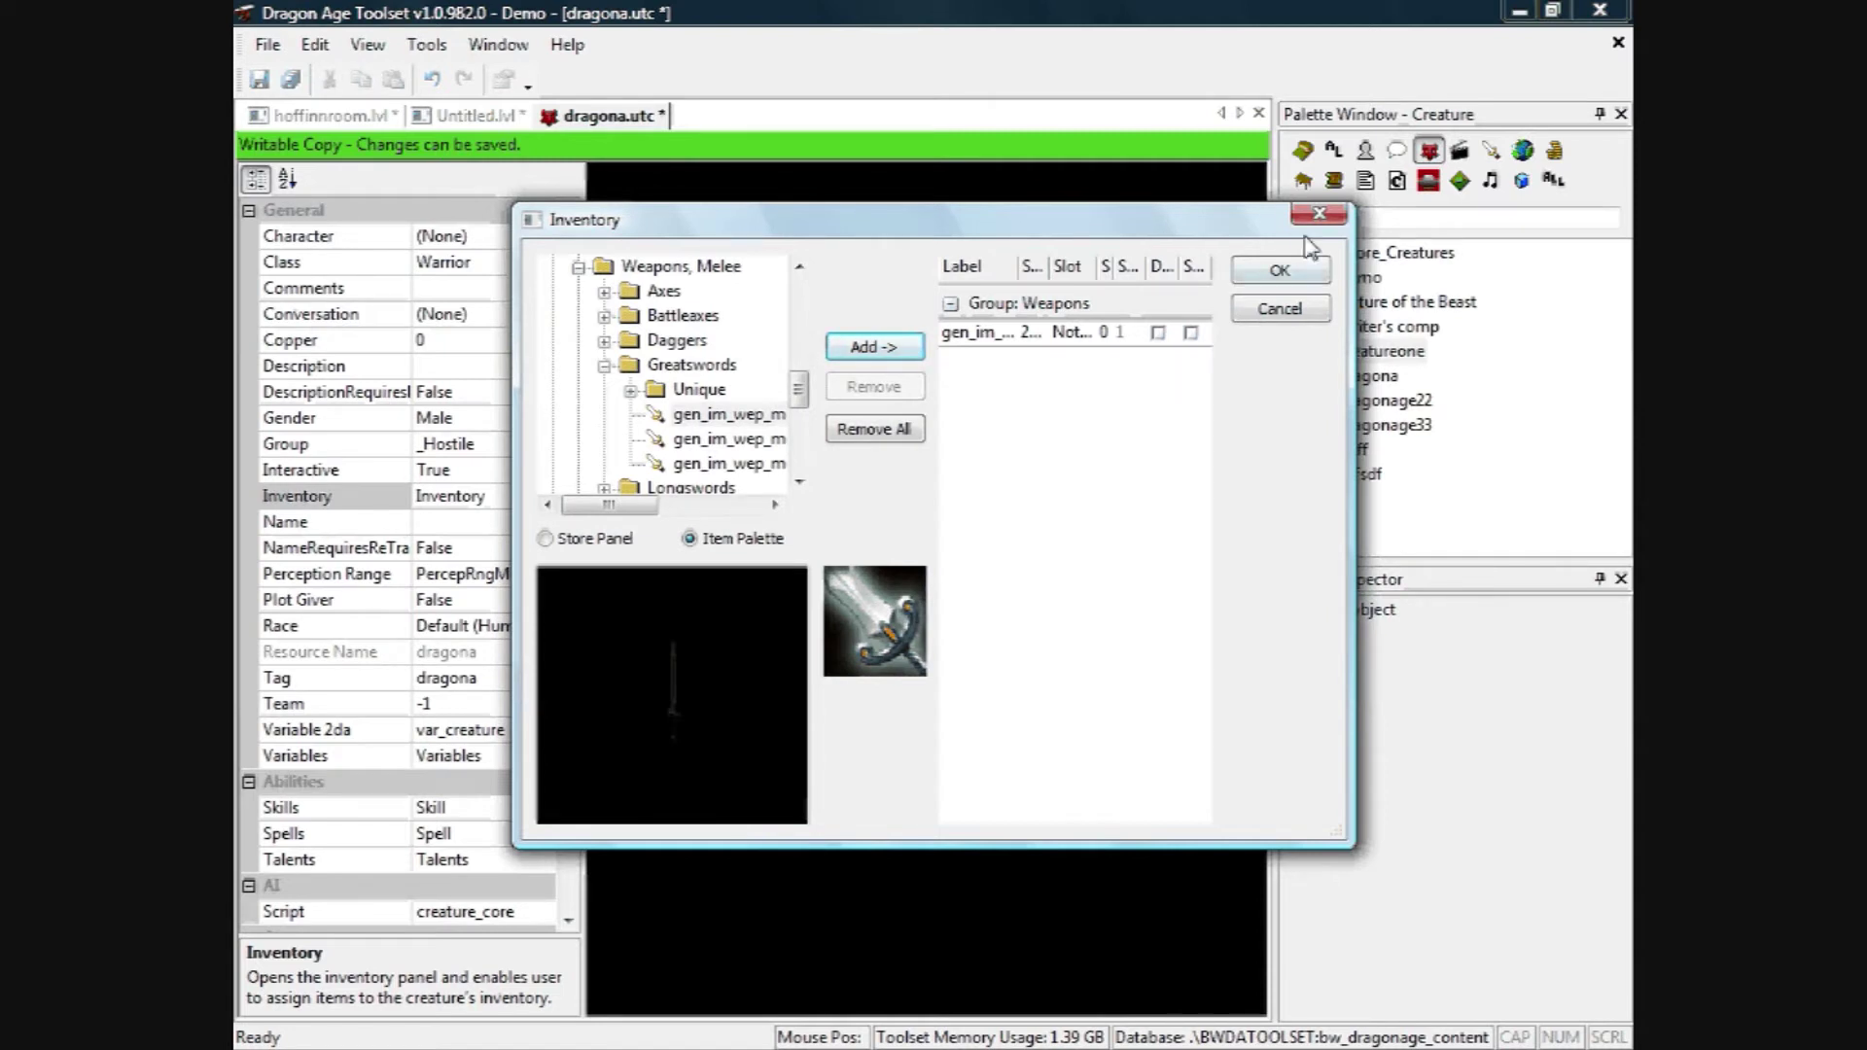
left_click(1296, 272)
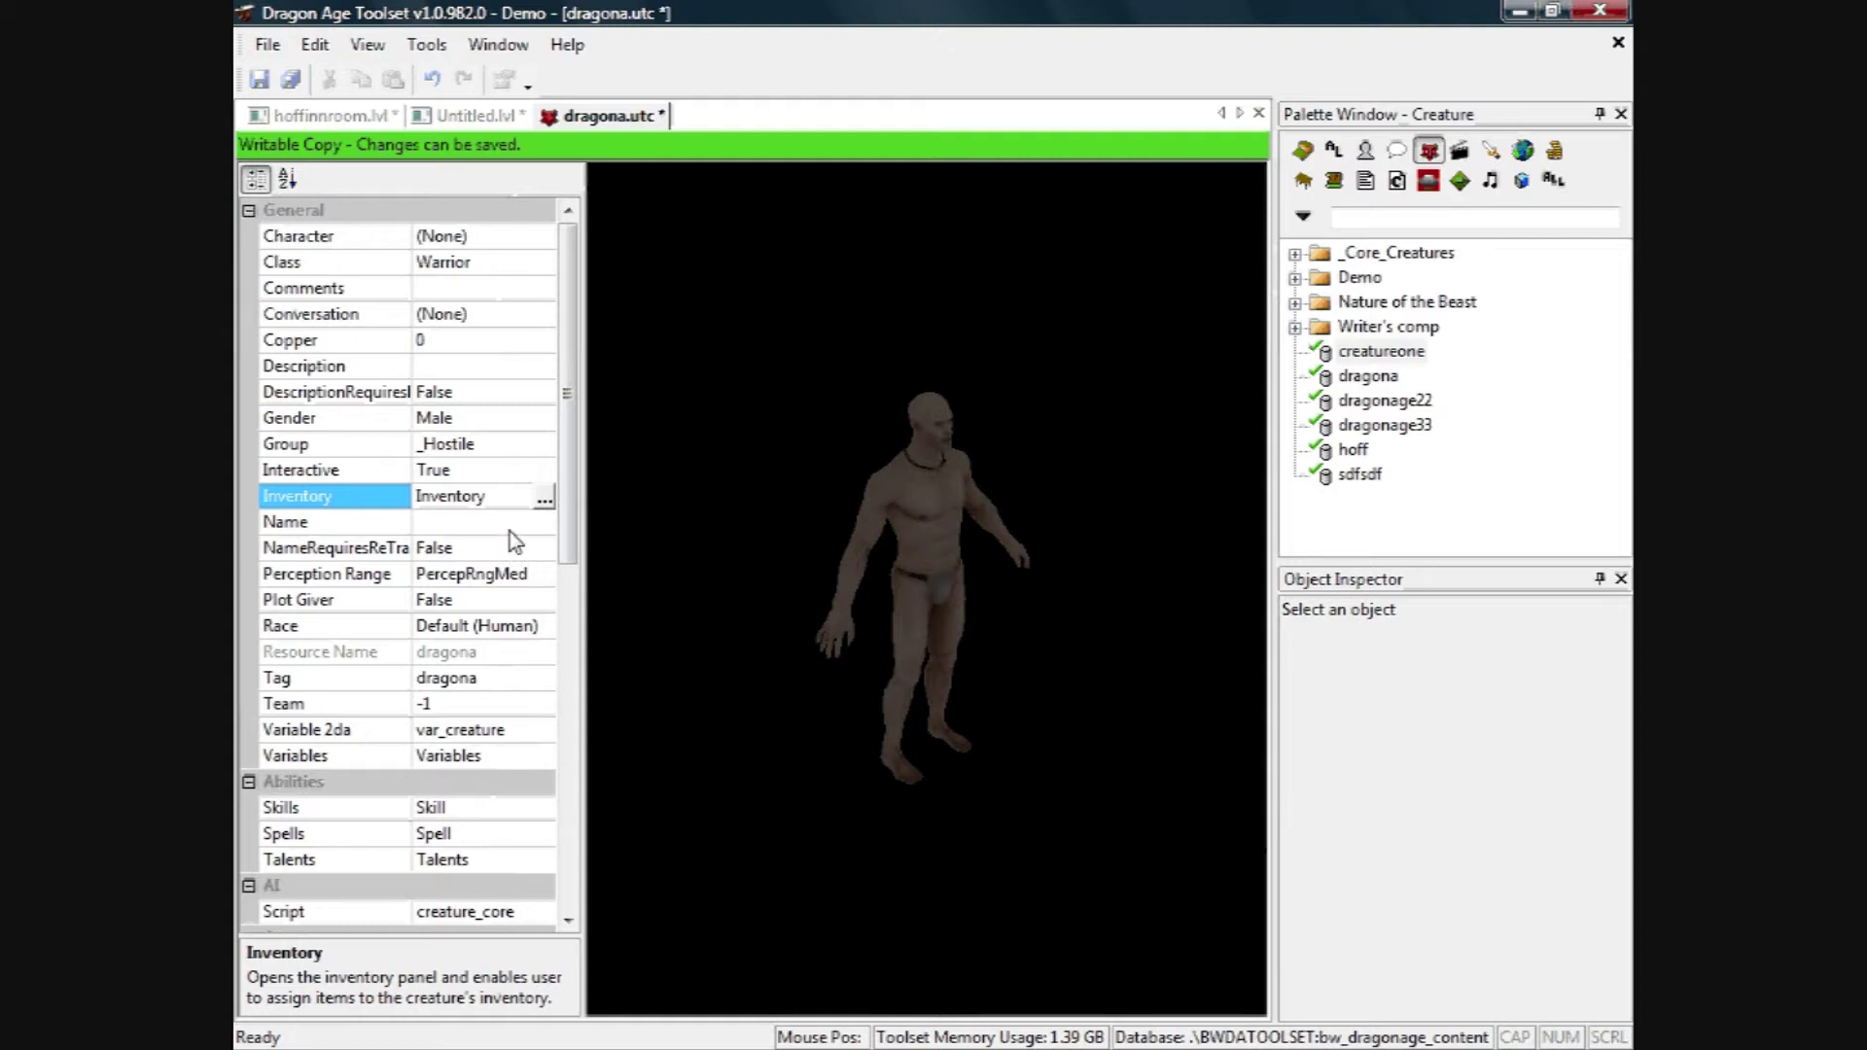
Review the options available for the creature's Perception Range.
left_click(525, 575)
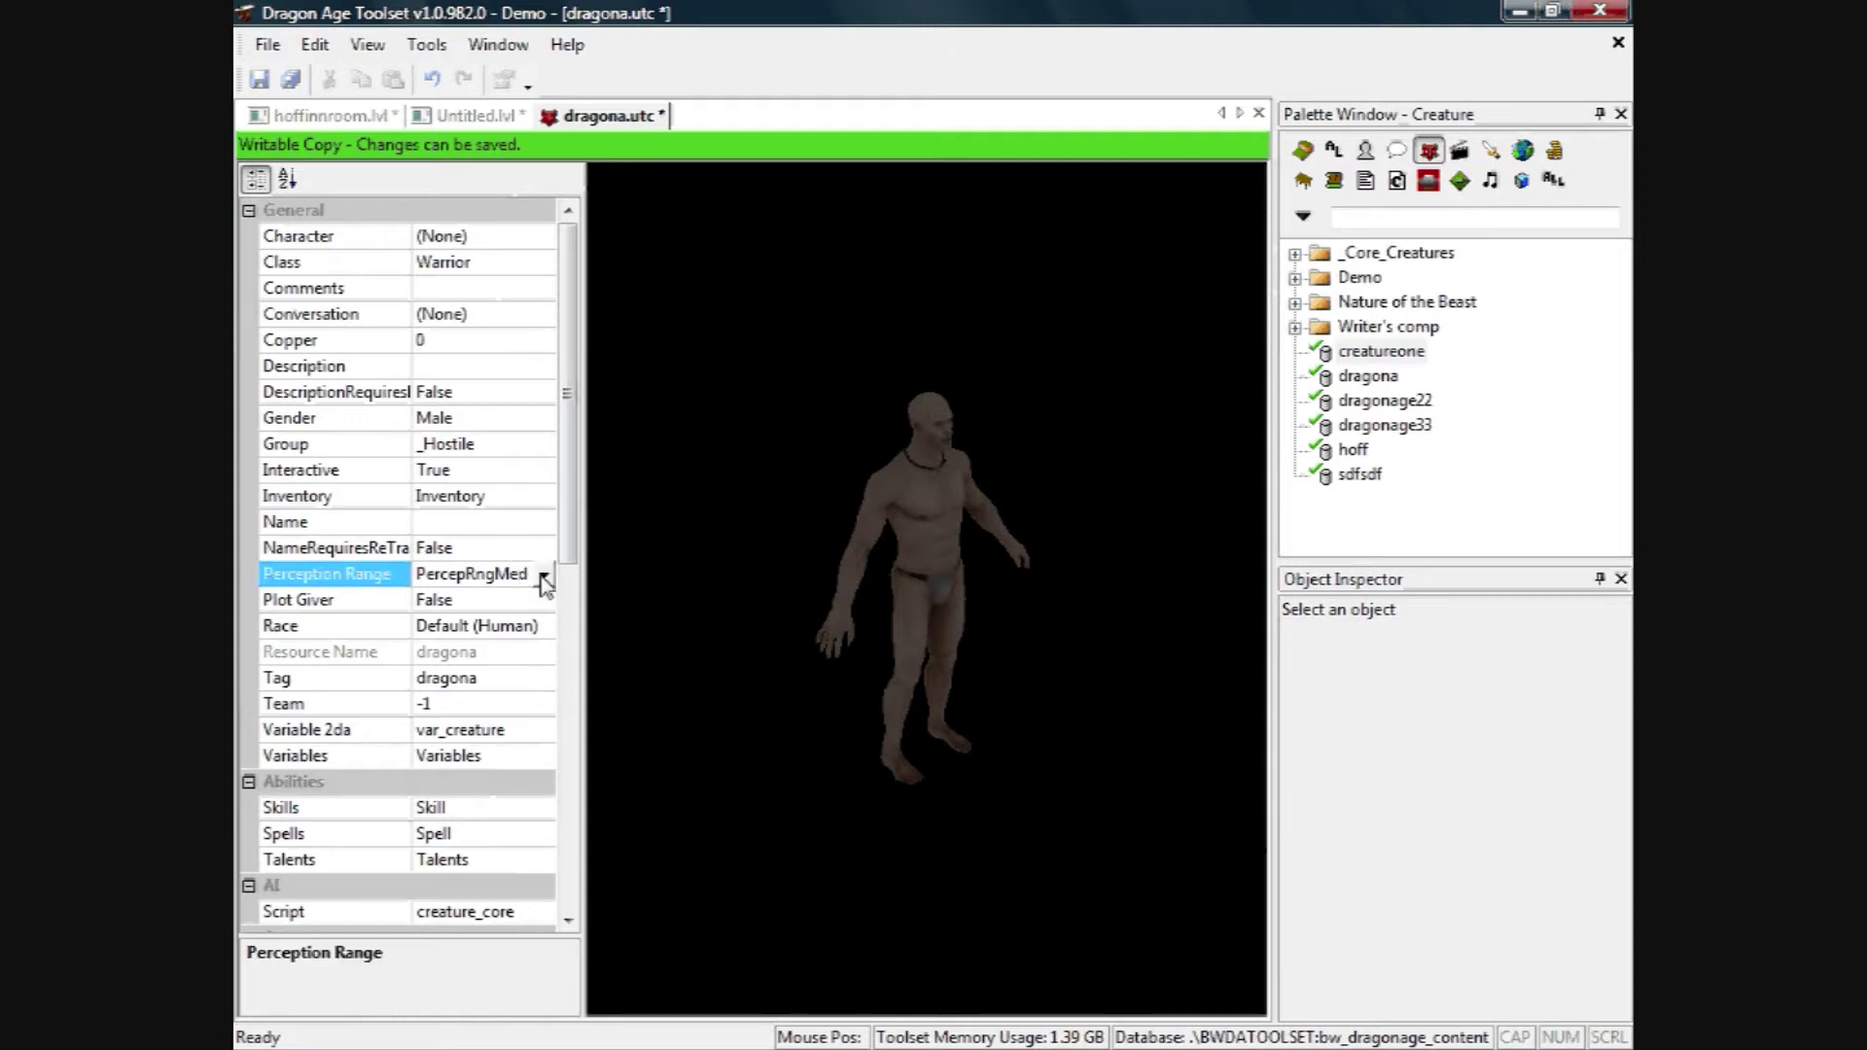
left_click(544, 580)
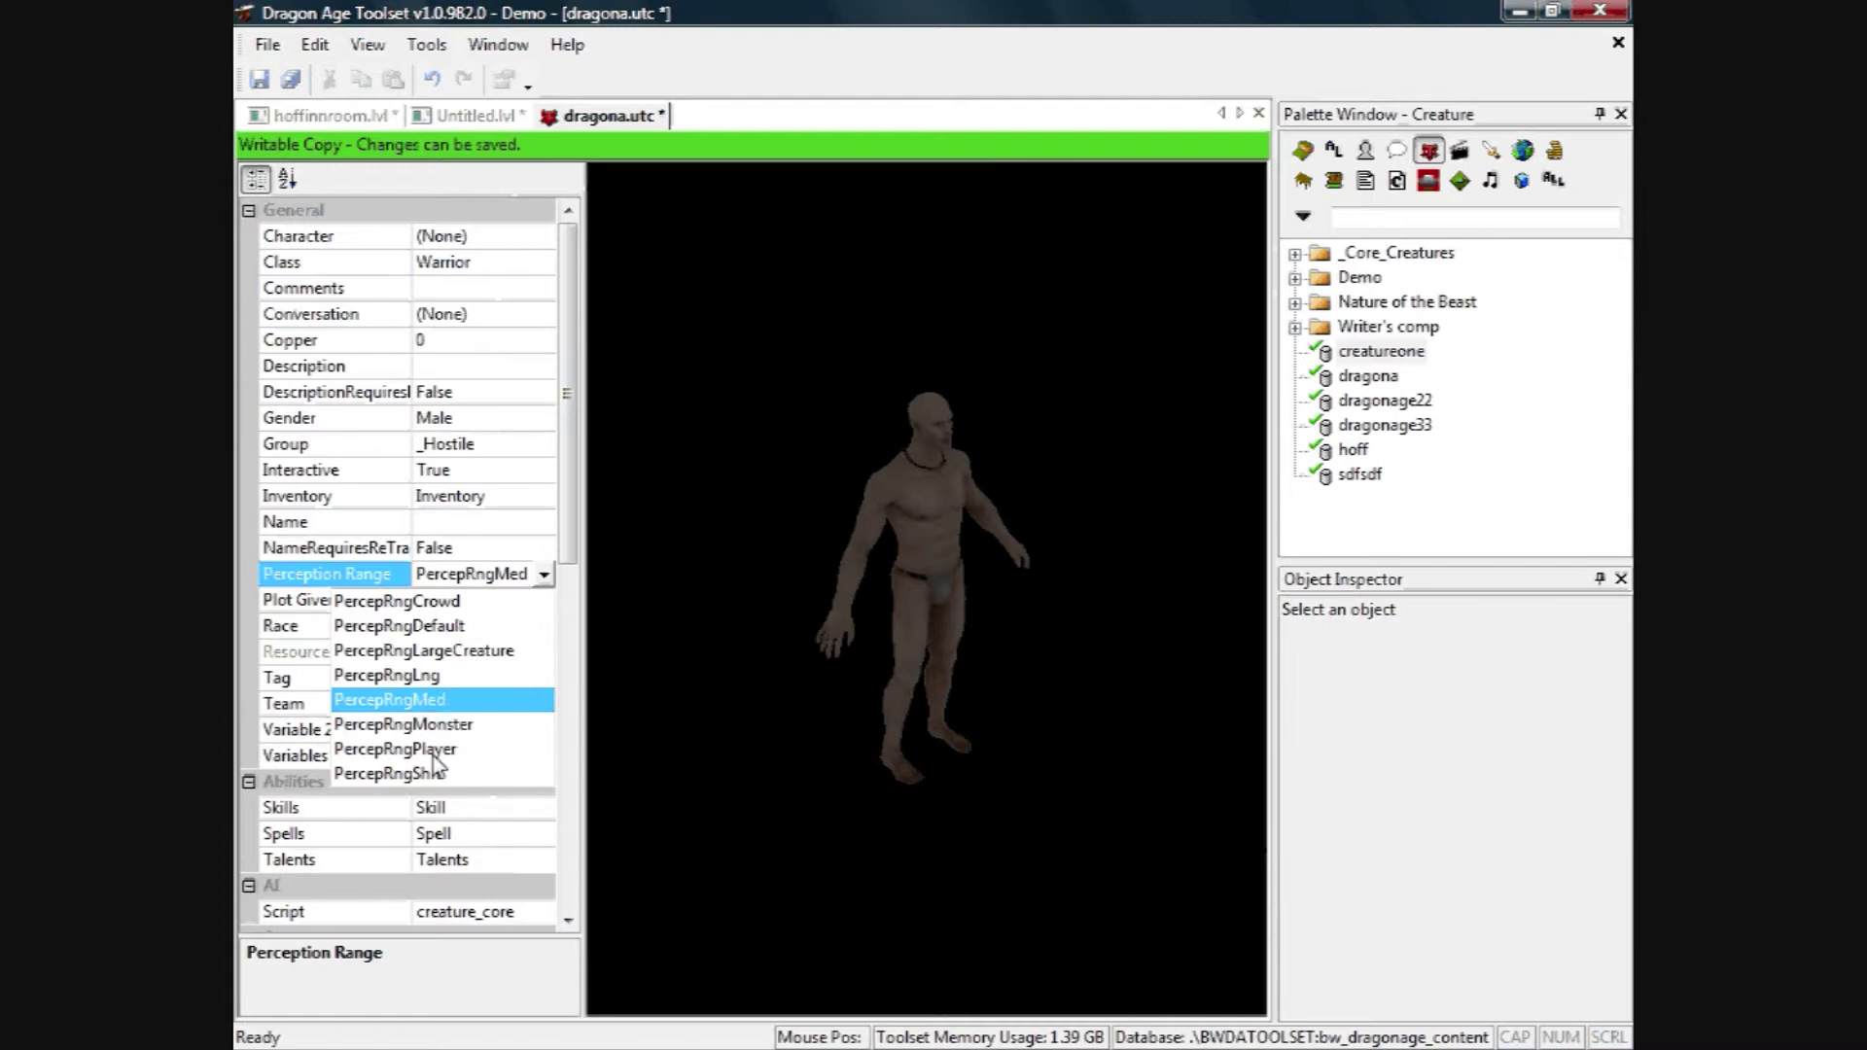
left_click(545, 576)
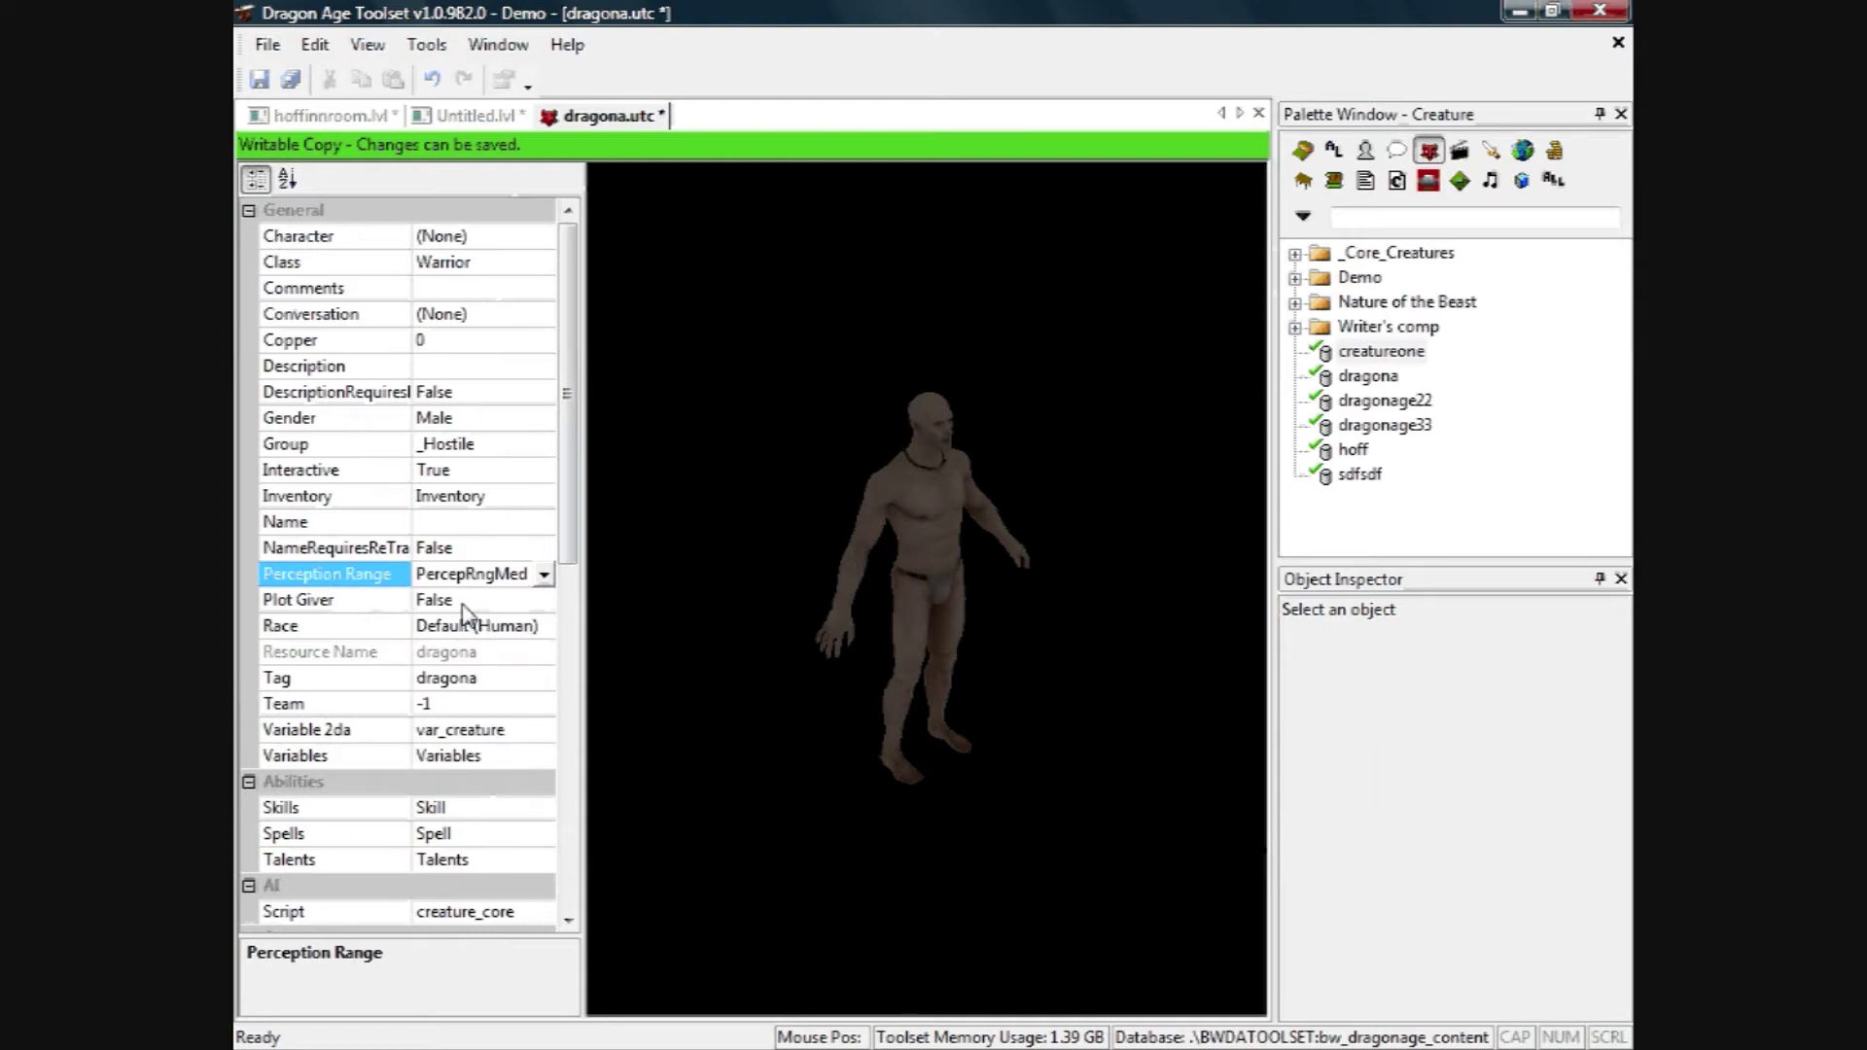
Browse the available races and choose Default (Human) for the creature.
left_click(521, 629)
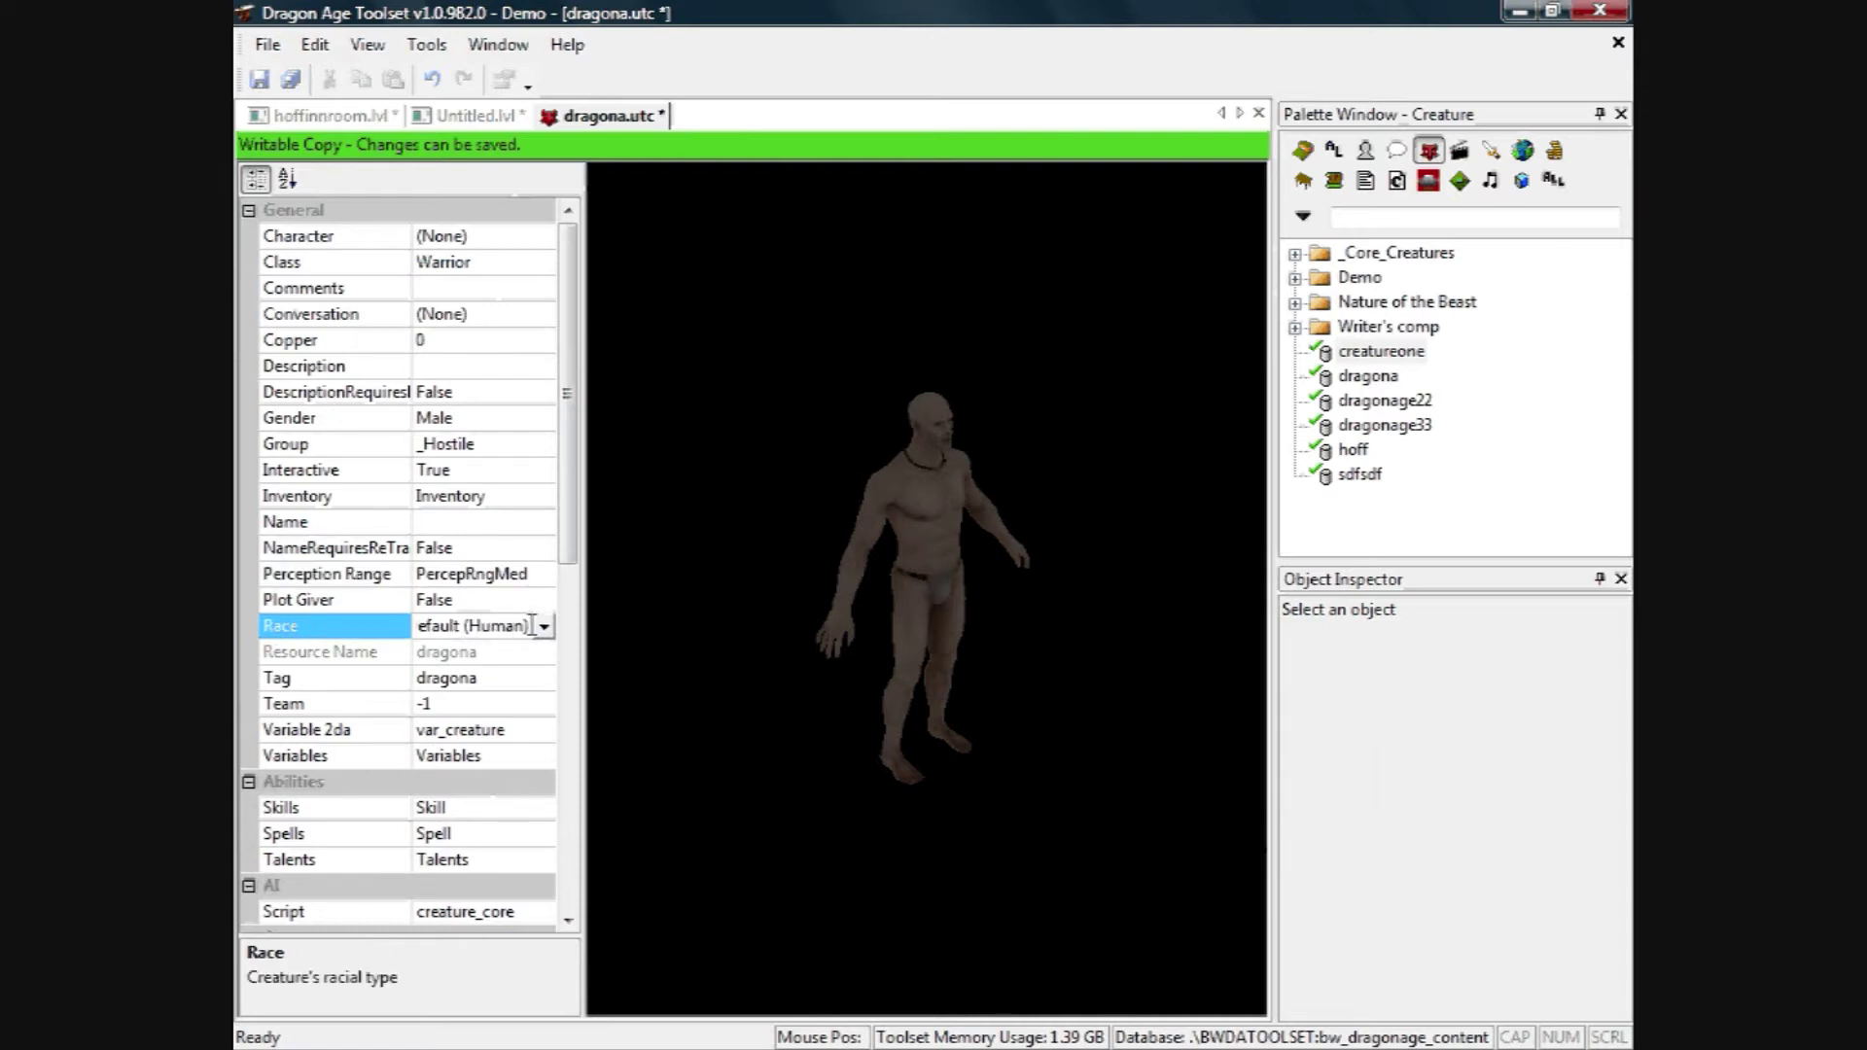
left_click(544, 627)
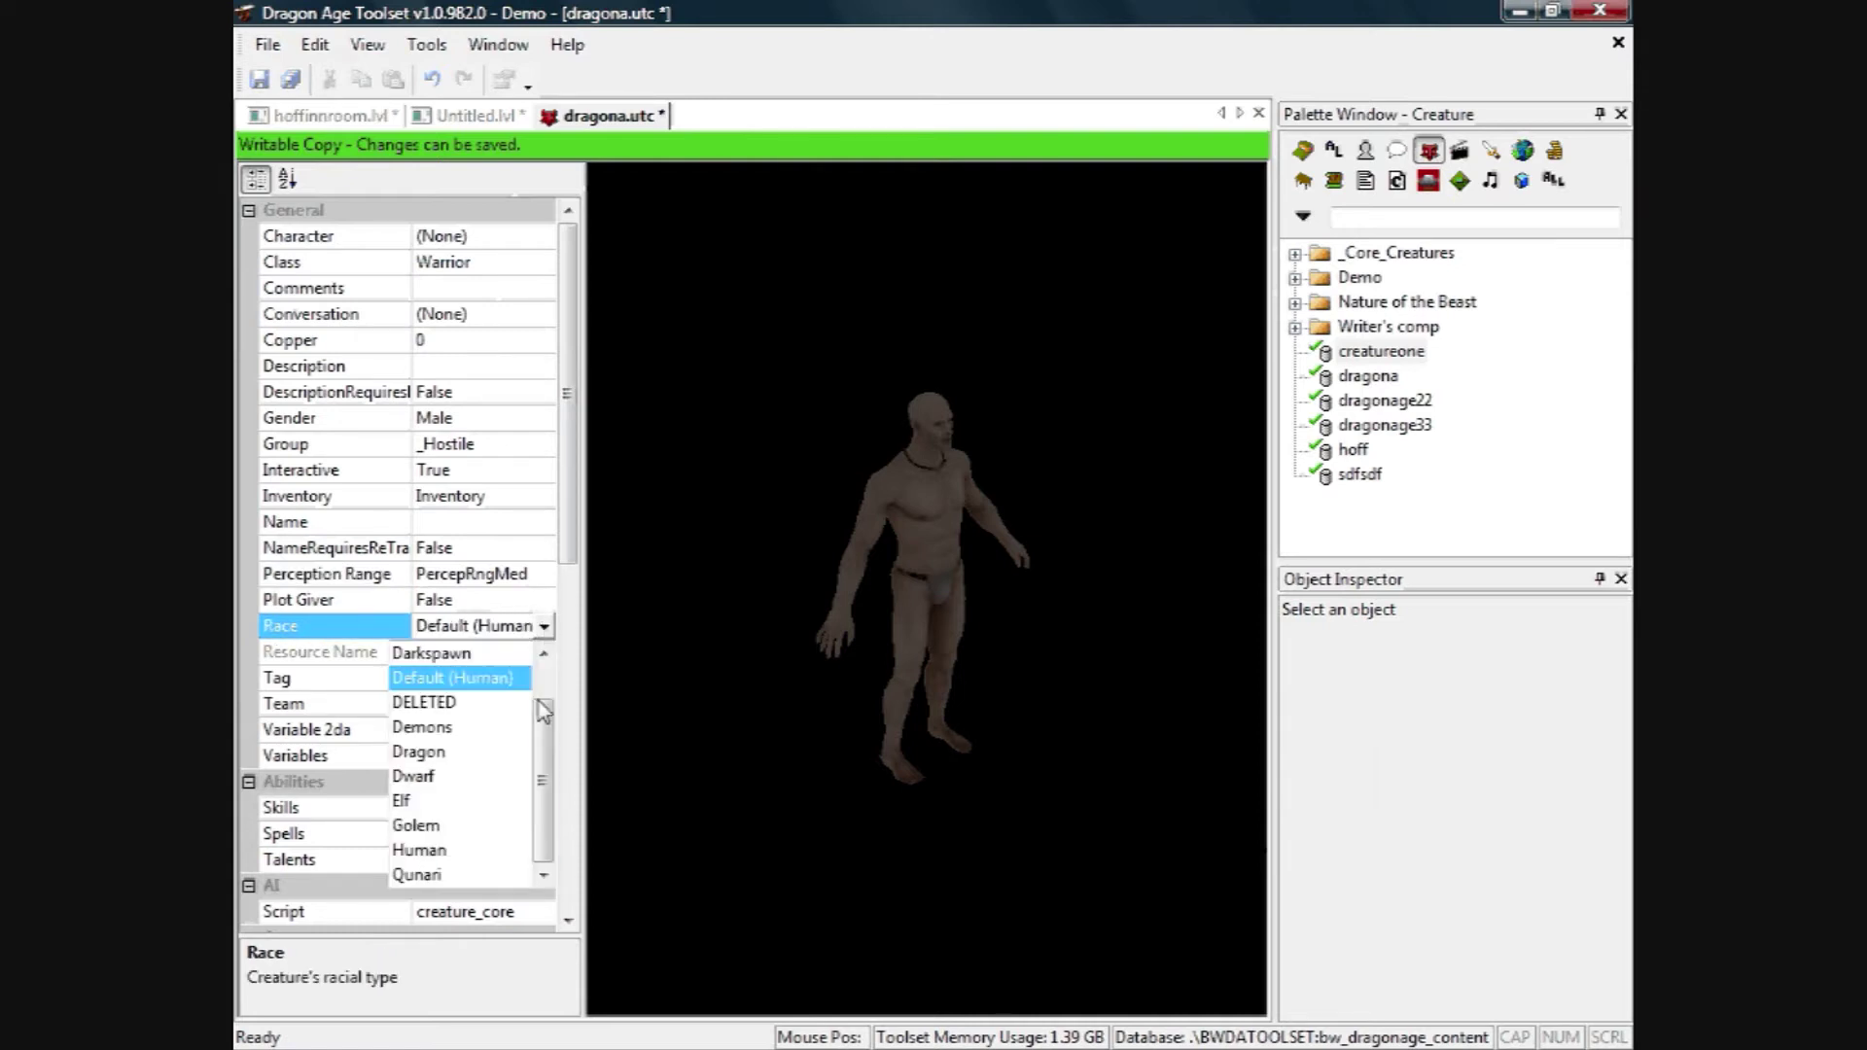
scroll(550, 745, "up", 1)
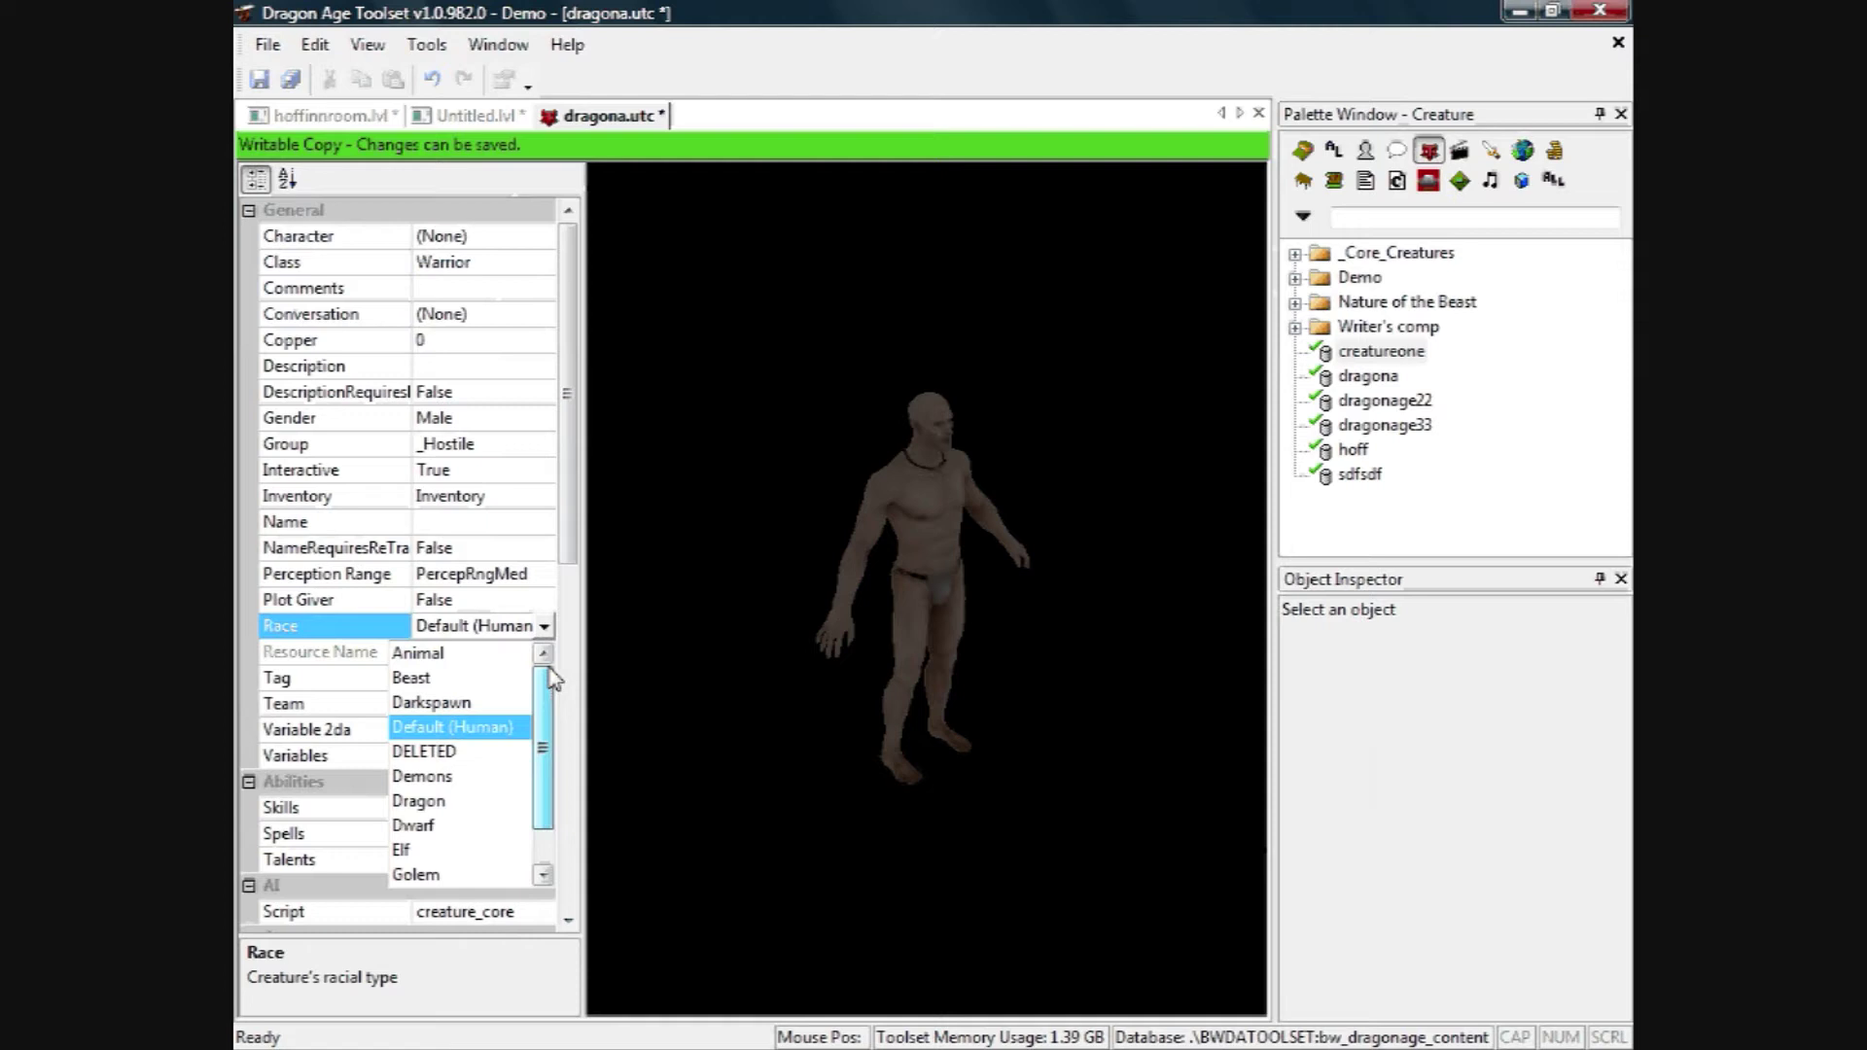
left_click(507, 729)
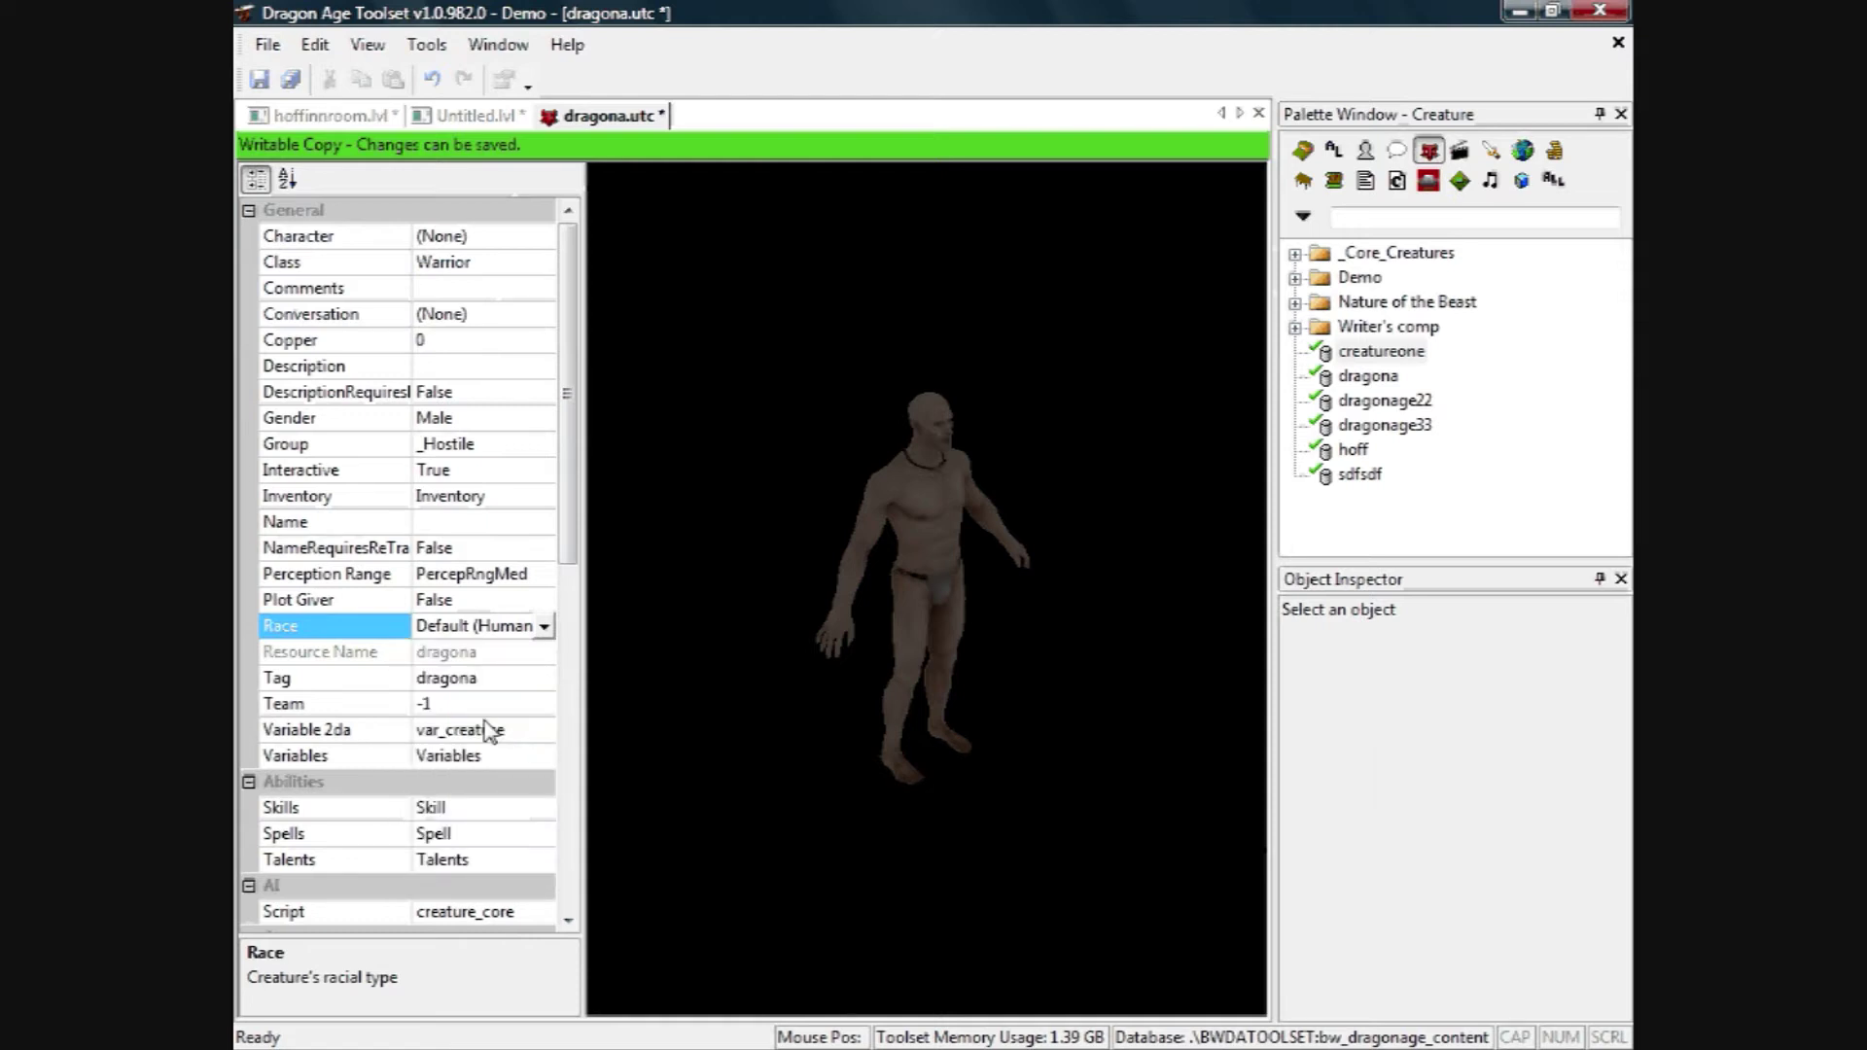
Review the skills available for the creature without adding any.
left_click(539, 470)
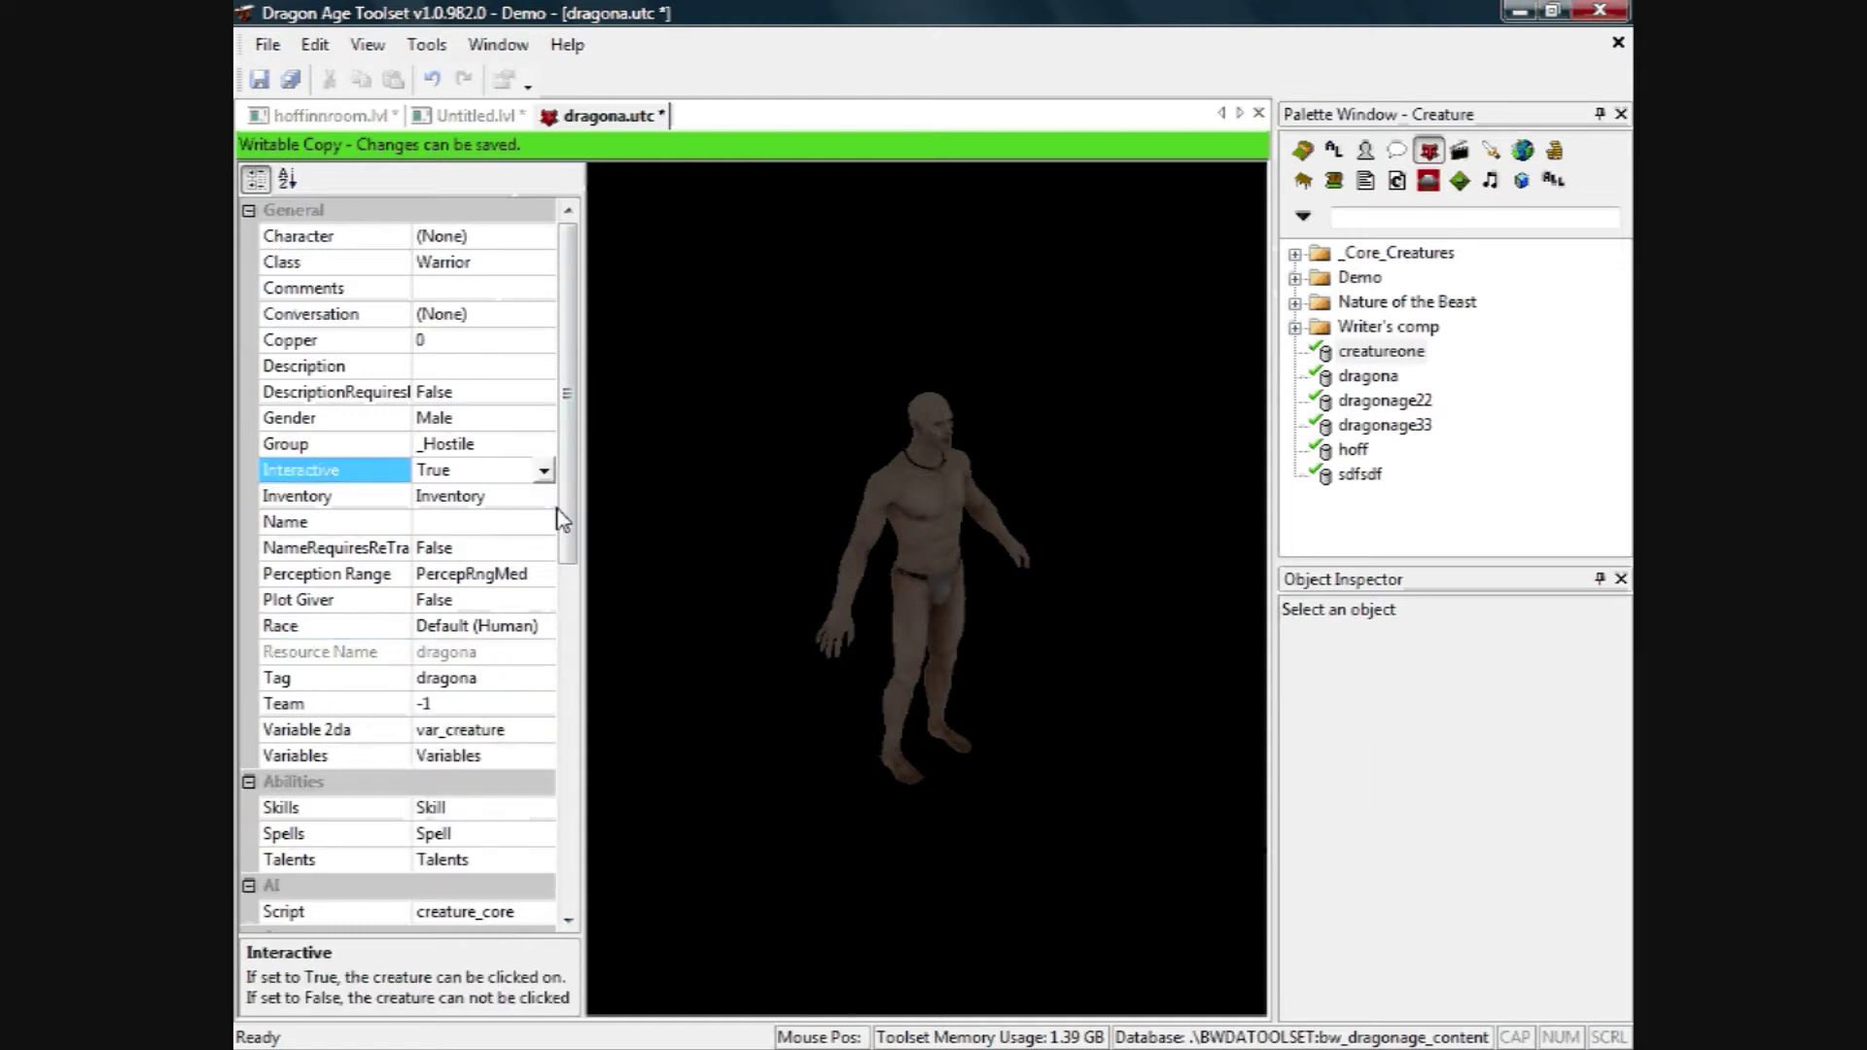
left_click_drag(572, 488, 575, 630)
left_click(476, 498)
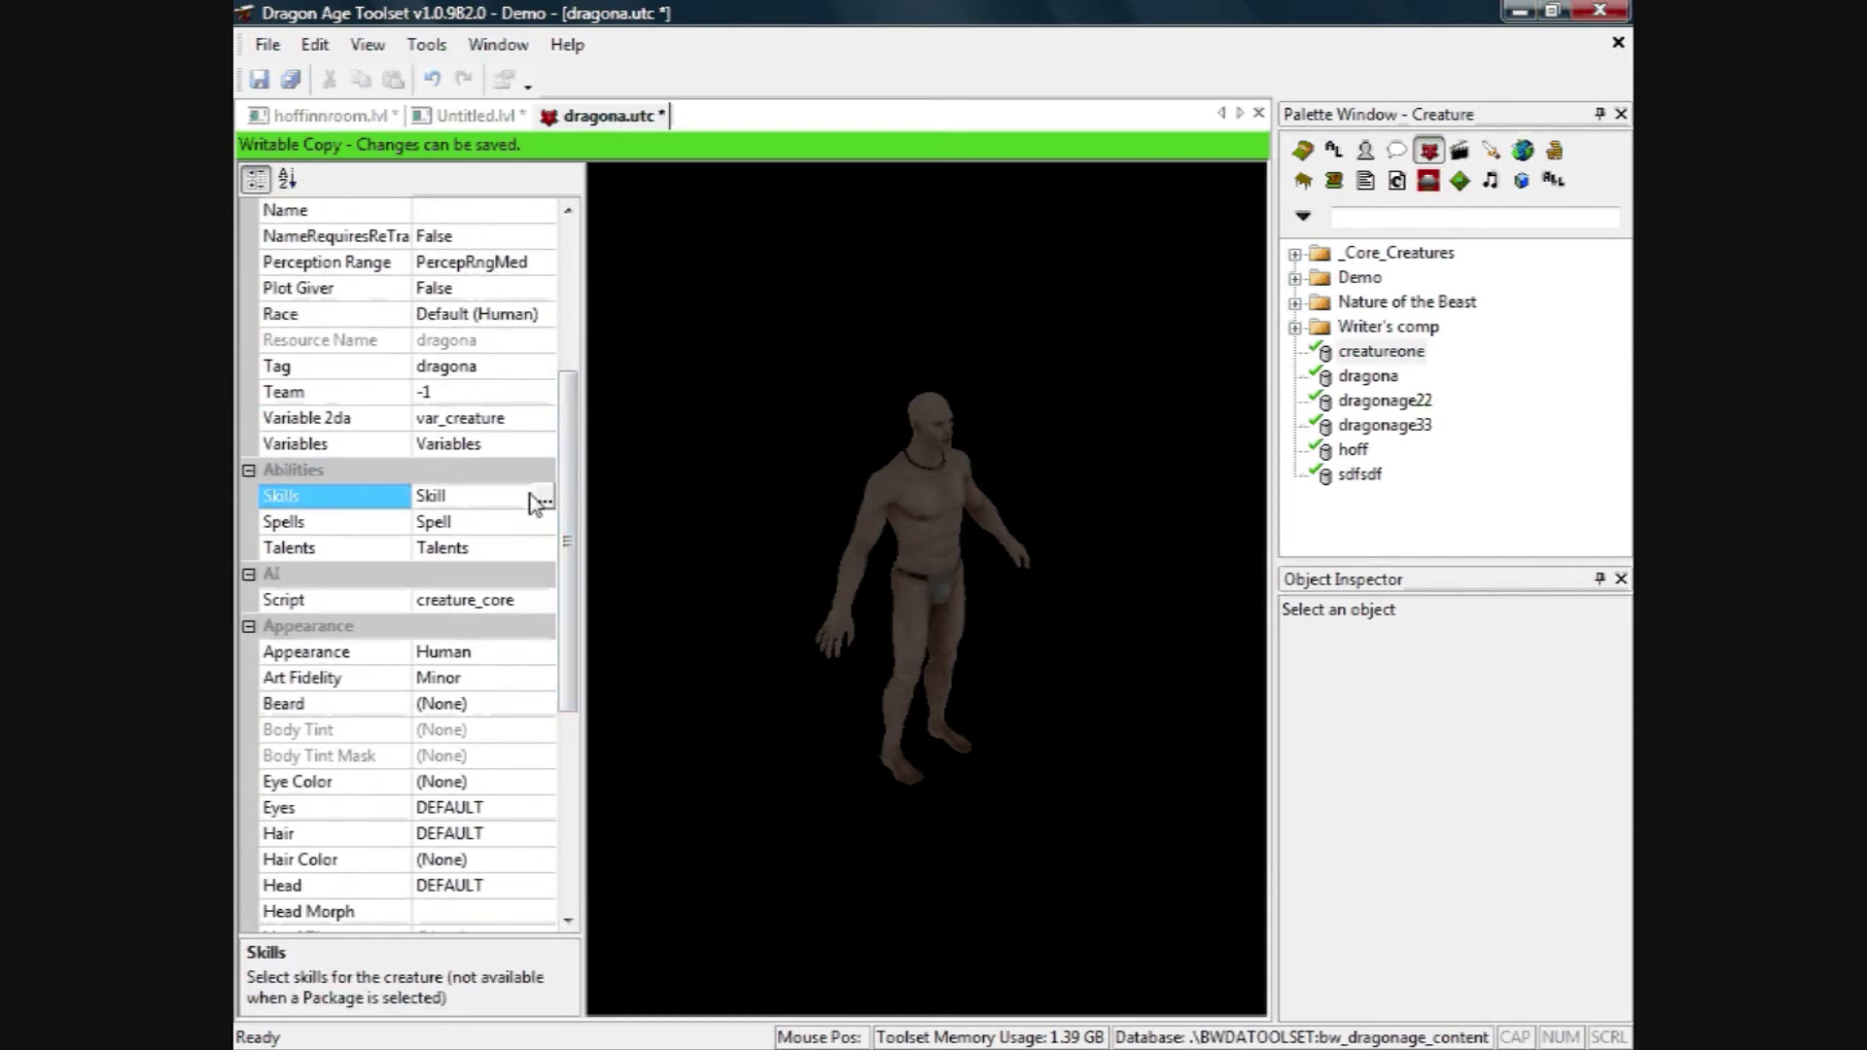
left_click(534, 497)
mouse_move(798, 439)
left_mouse_down()
mouse_move(816, 725)
mouse_move(810, 418)
left_mouse_up()
left_click(1316, 298)
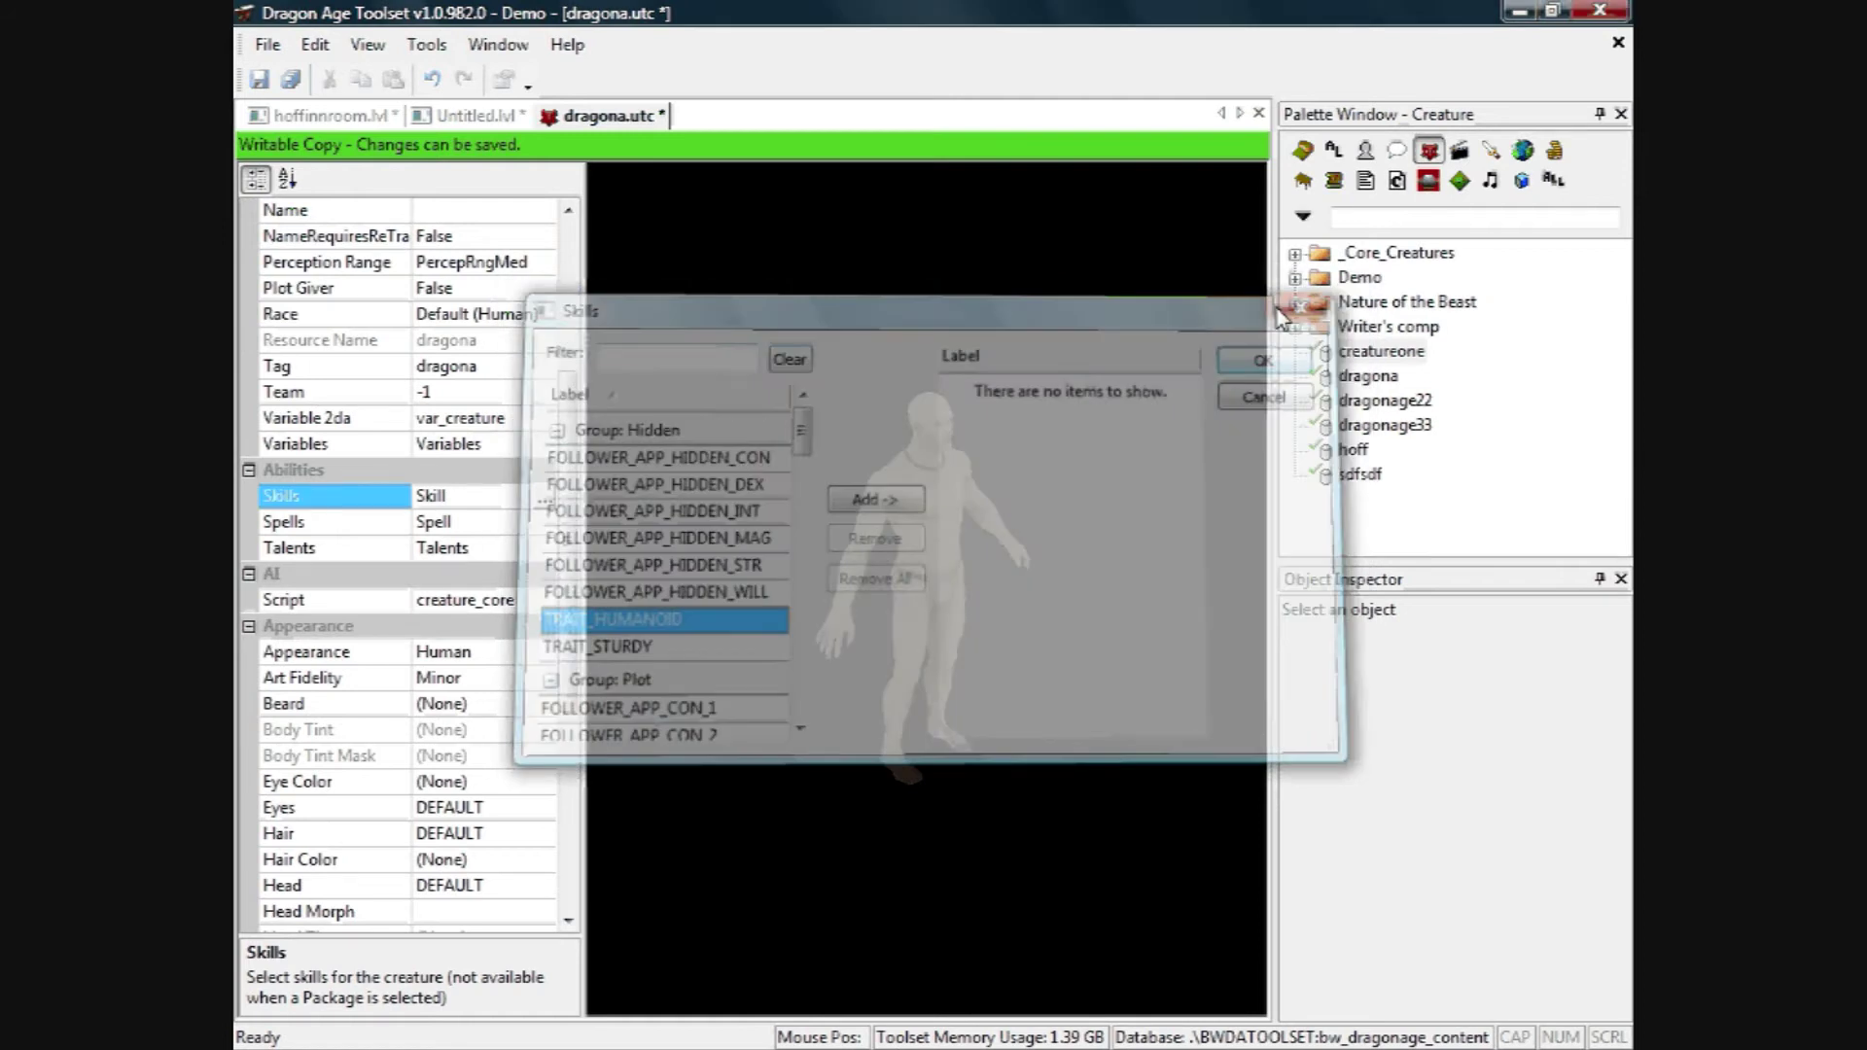
Browse the base appearance types available for the creature, keeping Human.
scroll(570, 537, "down", 3)
scroll(570, 537, "down", 1)
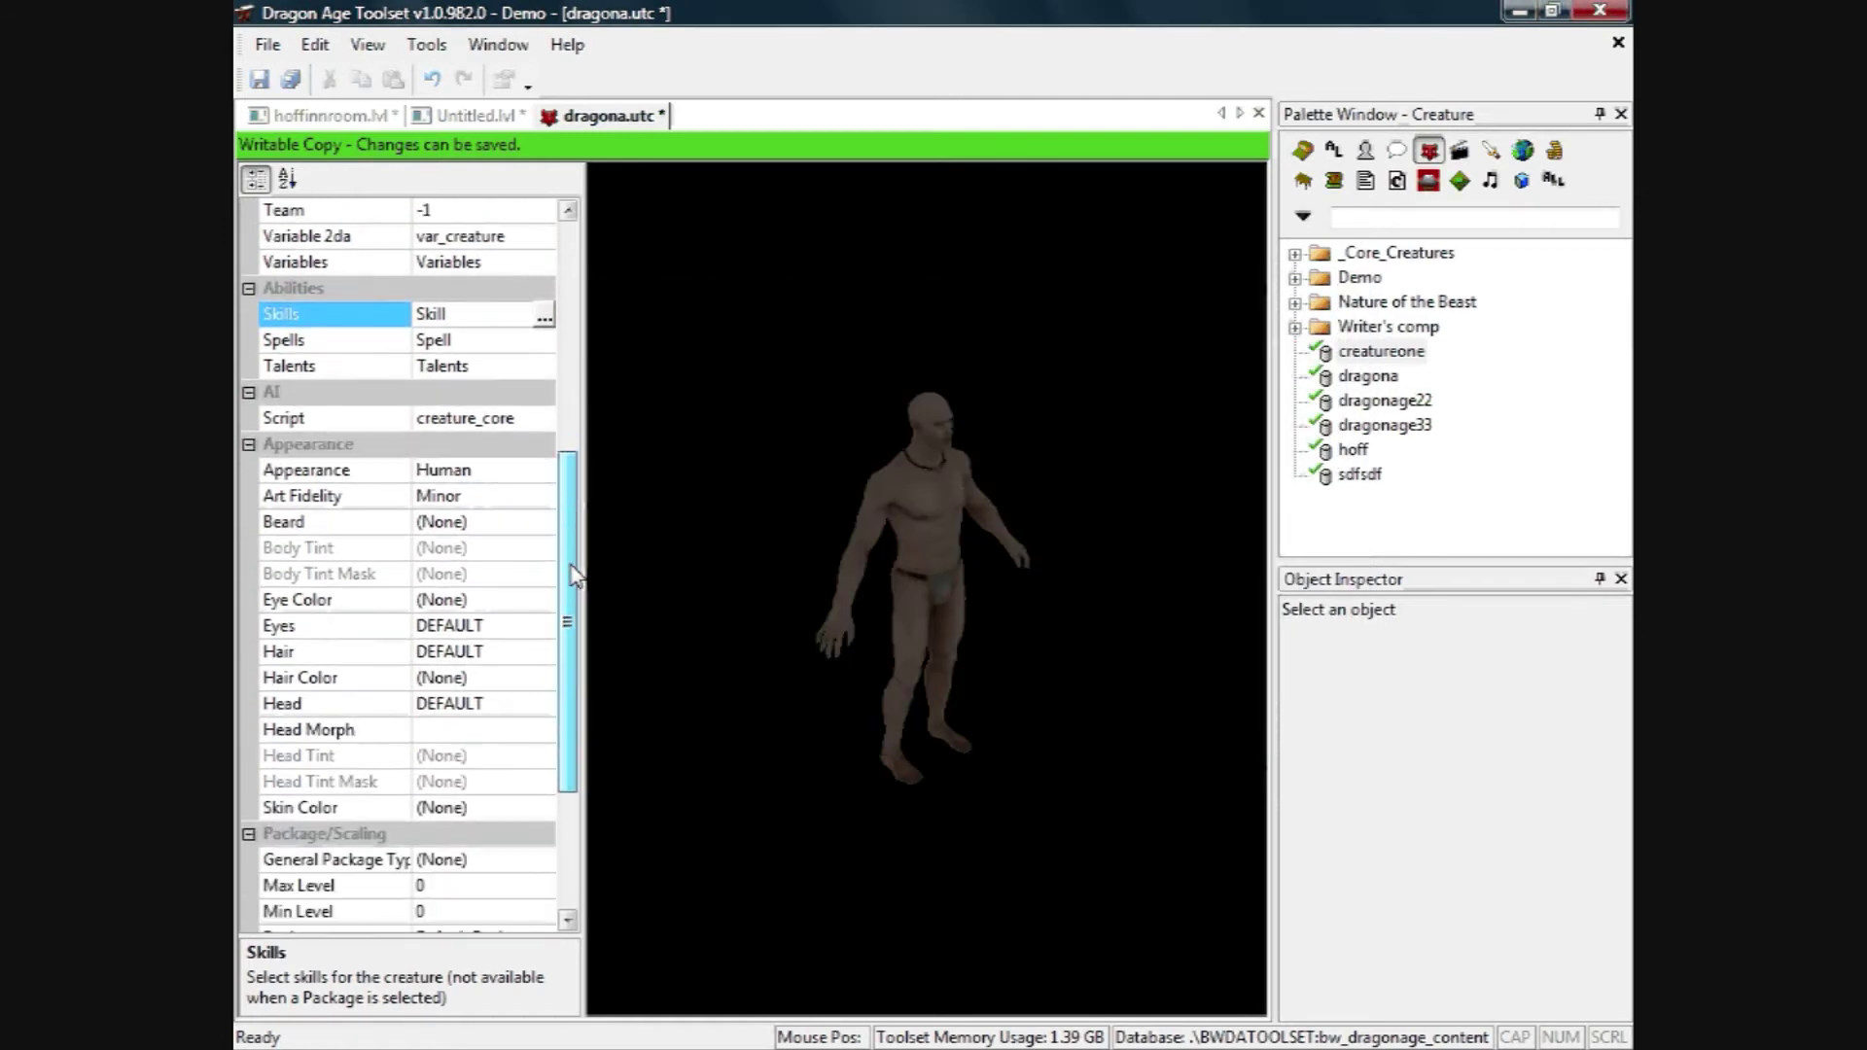
left_click(508, 470)
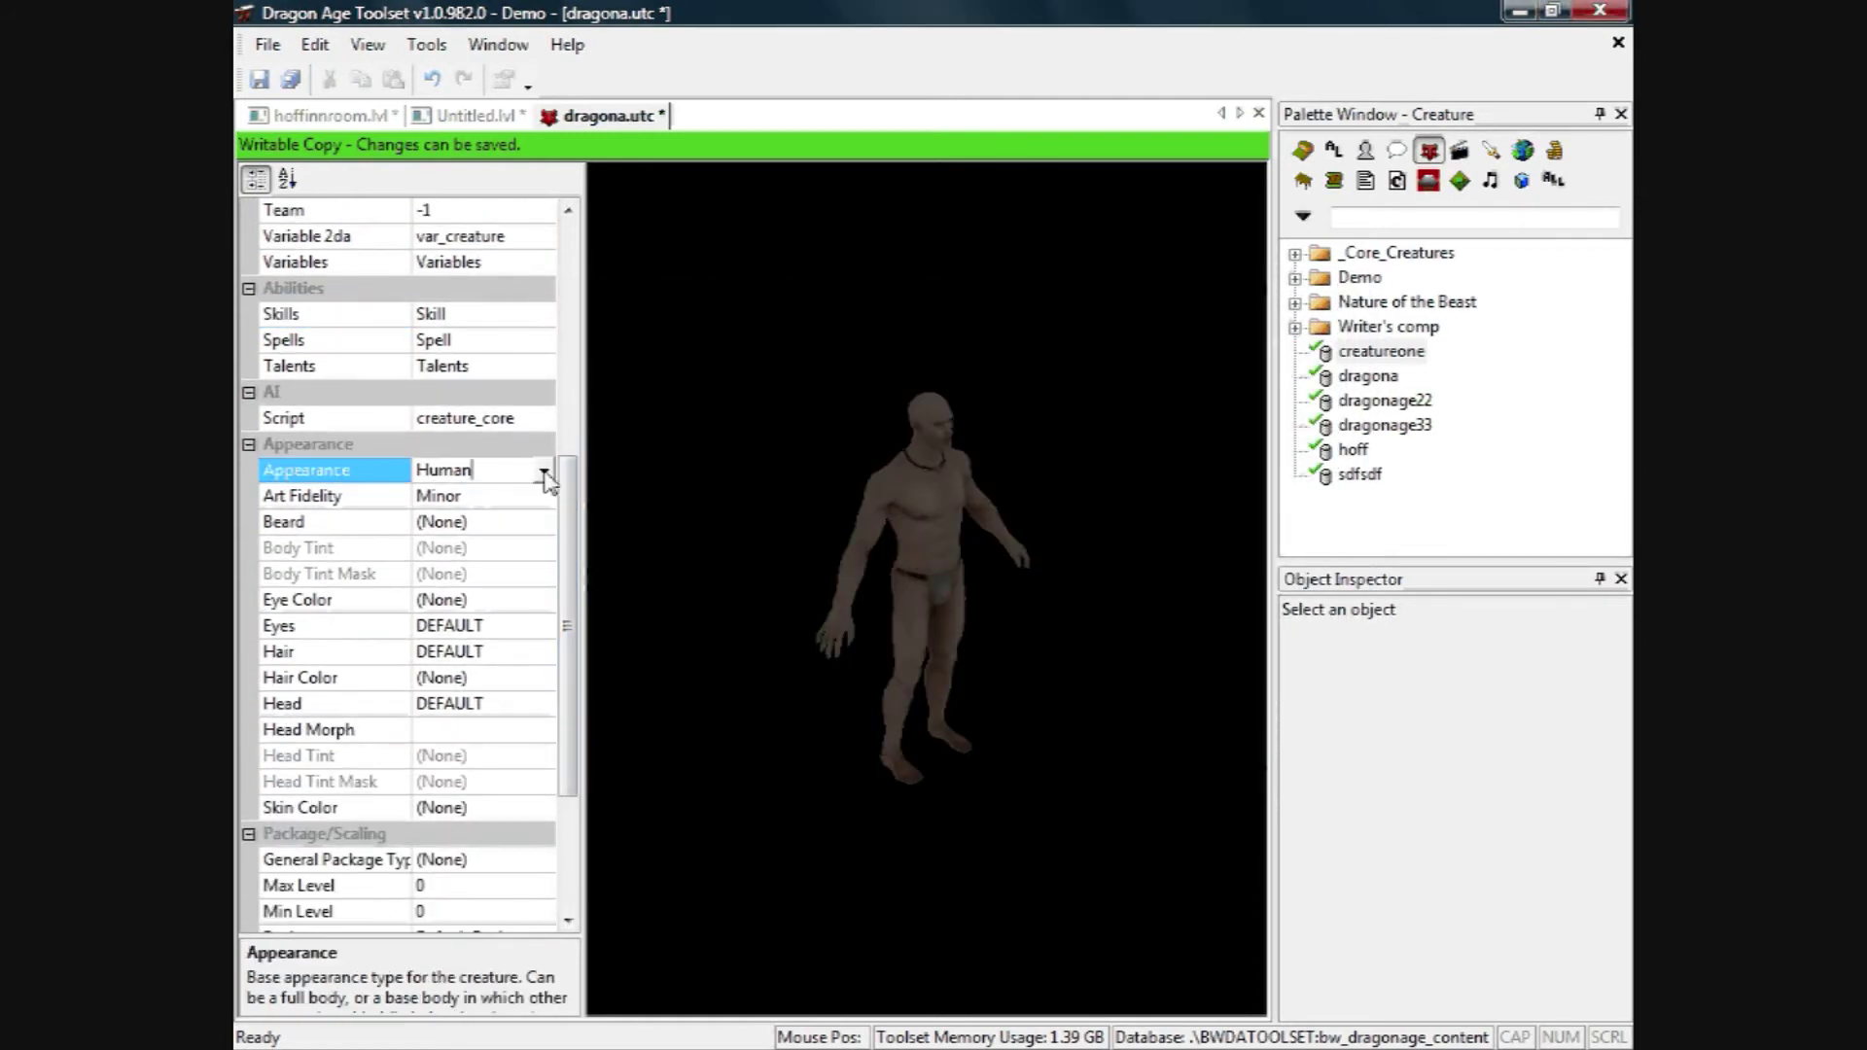
left_click(543, 470)
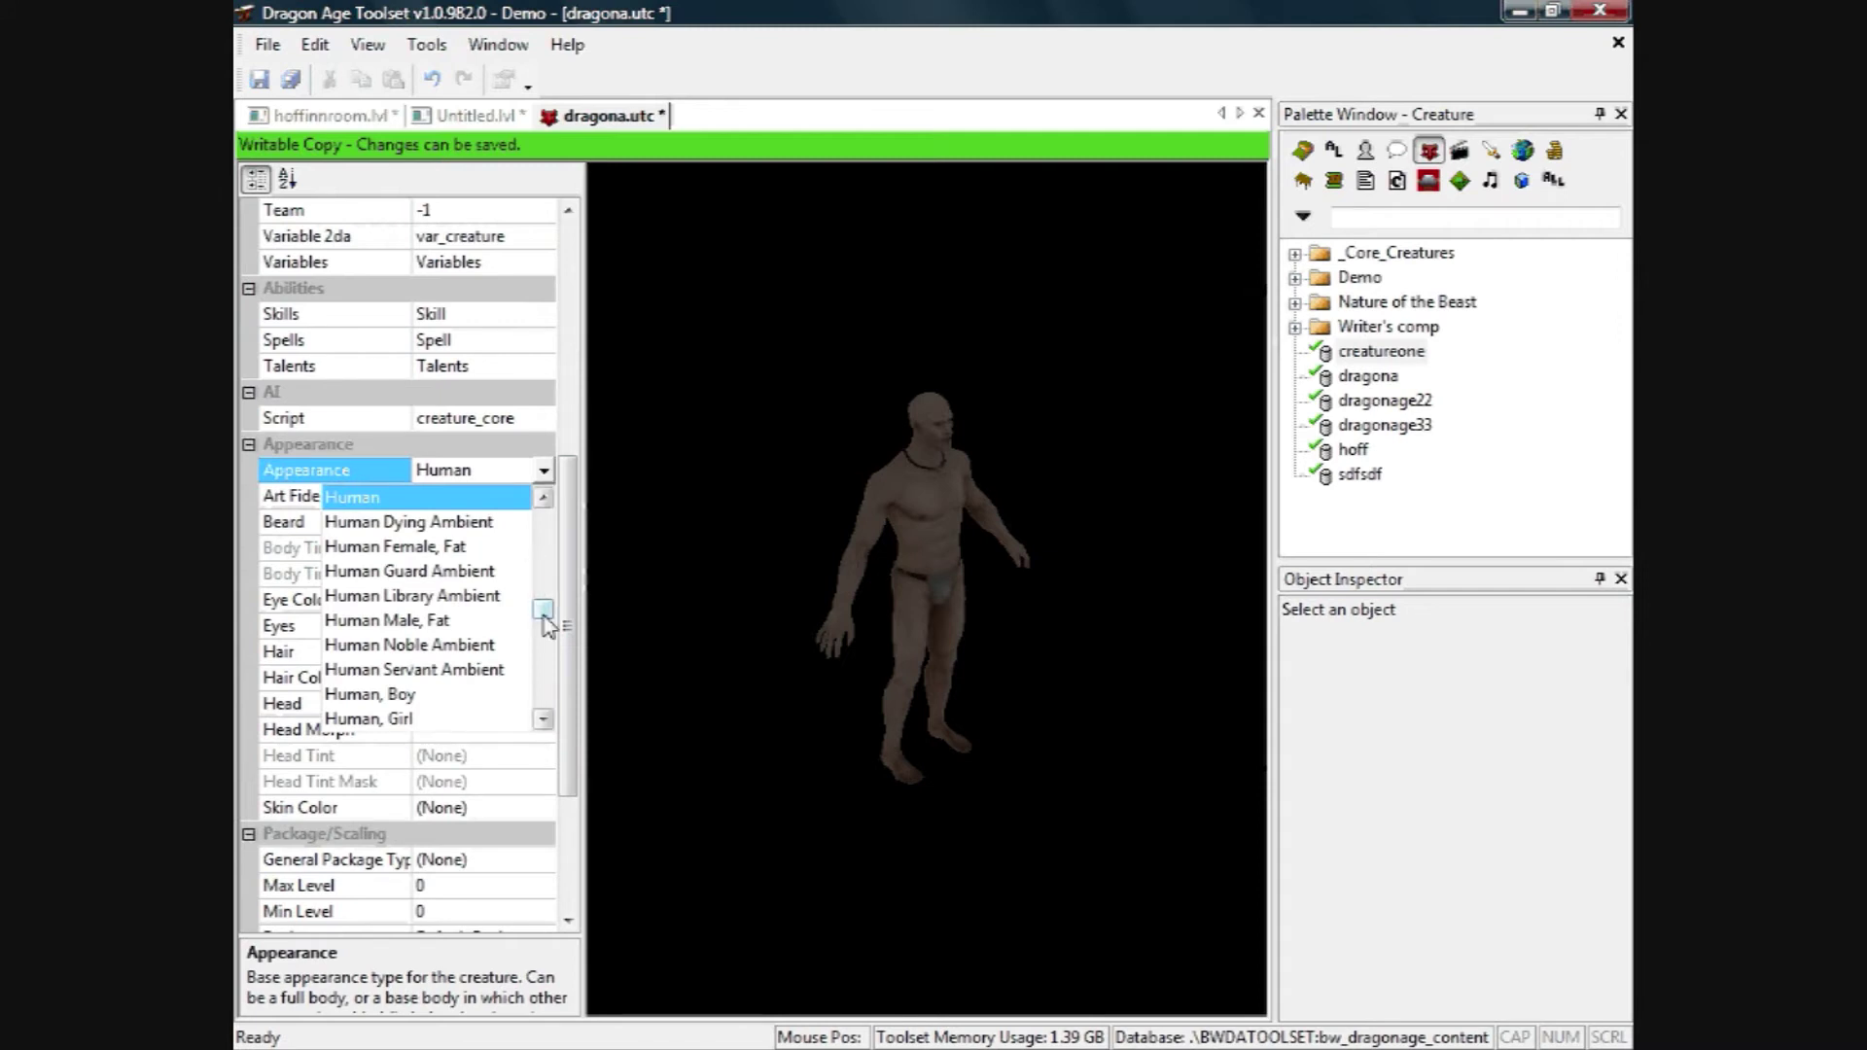
left_click(520, 497)
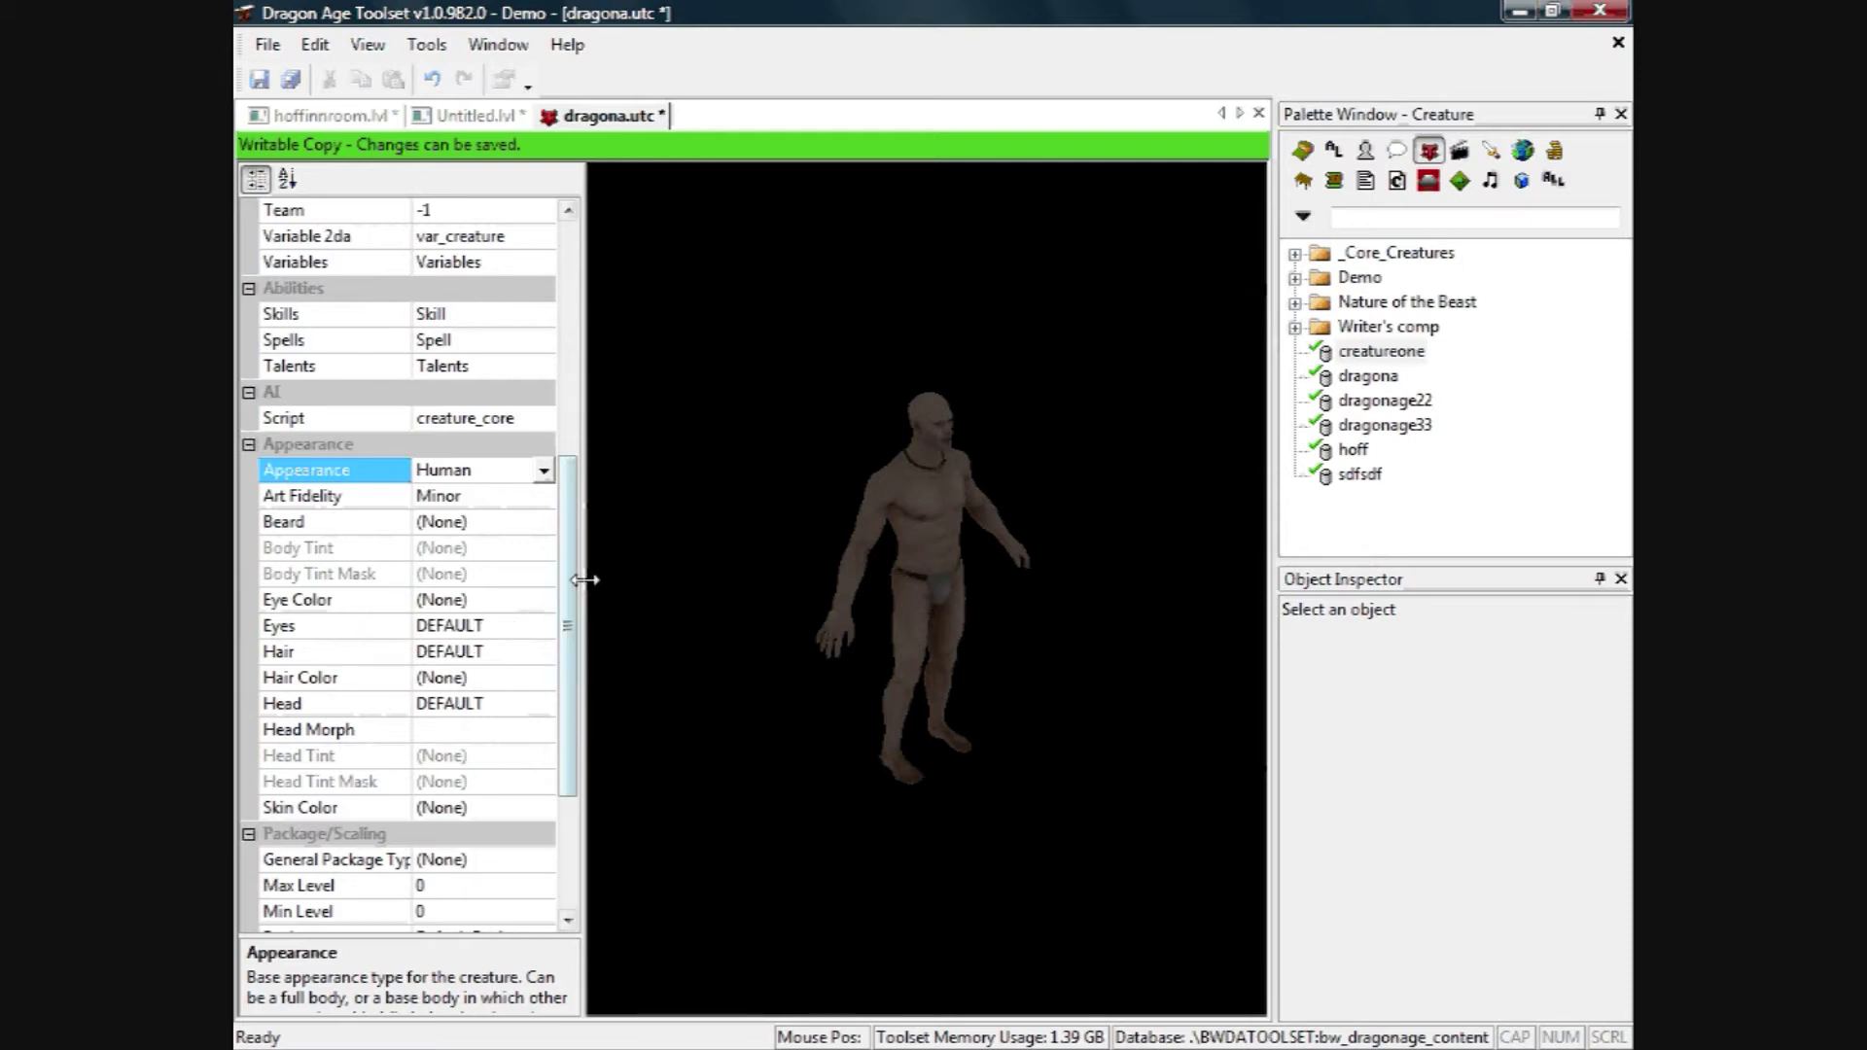
Set the creature's General Package Type to Humanoids - Melee/Ranged.
left_click_drag(567, 604, 574, 717)
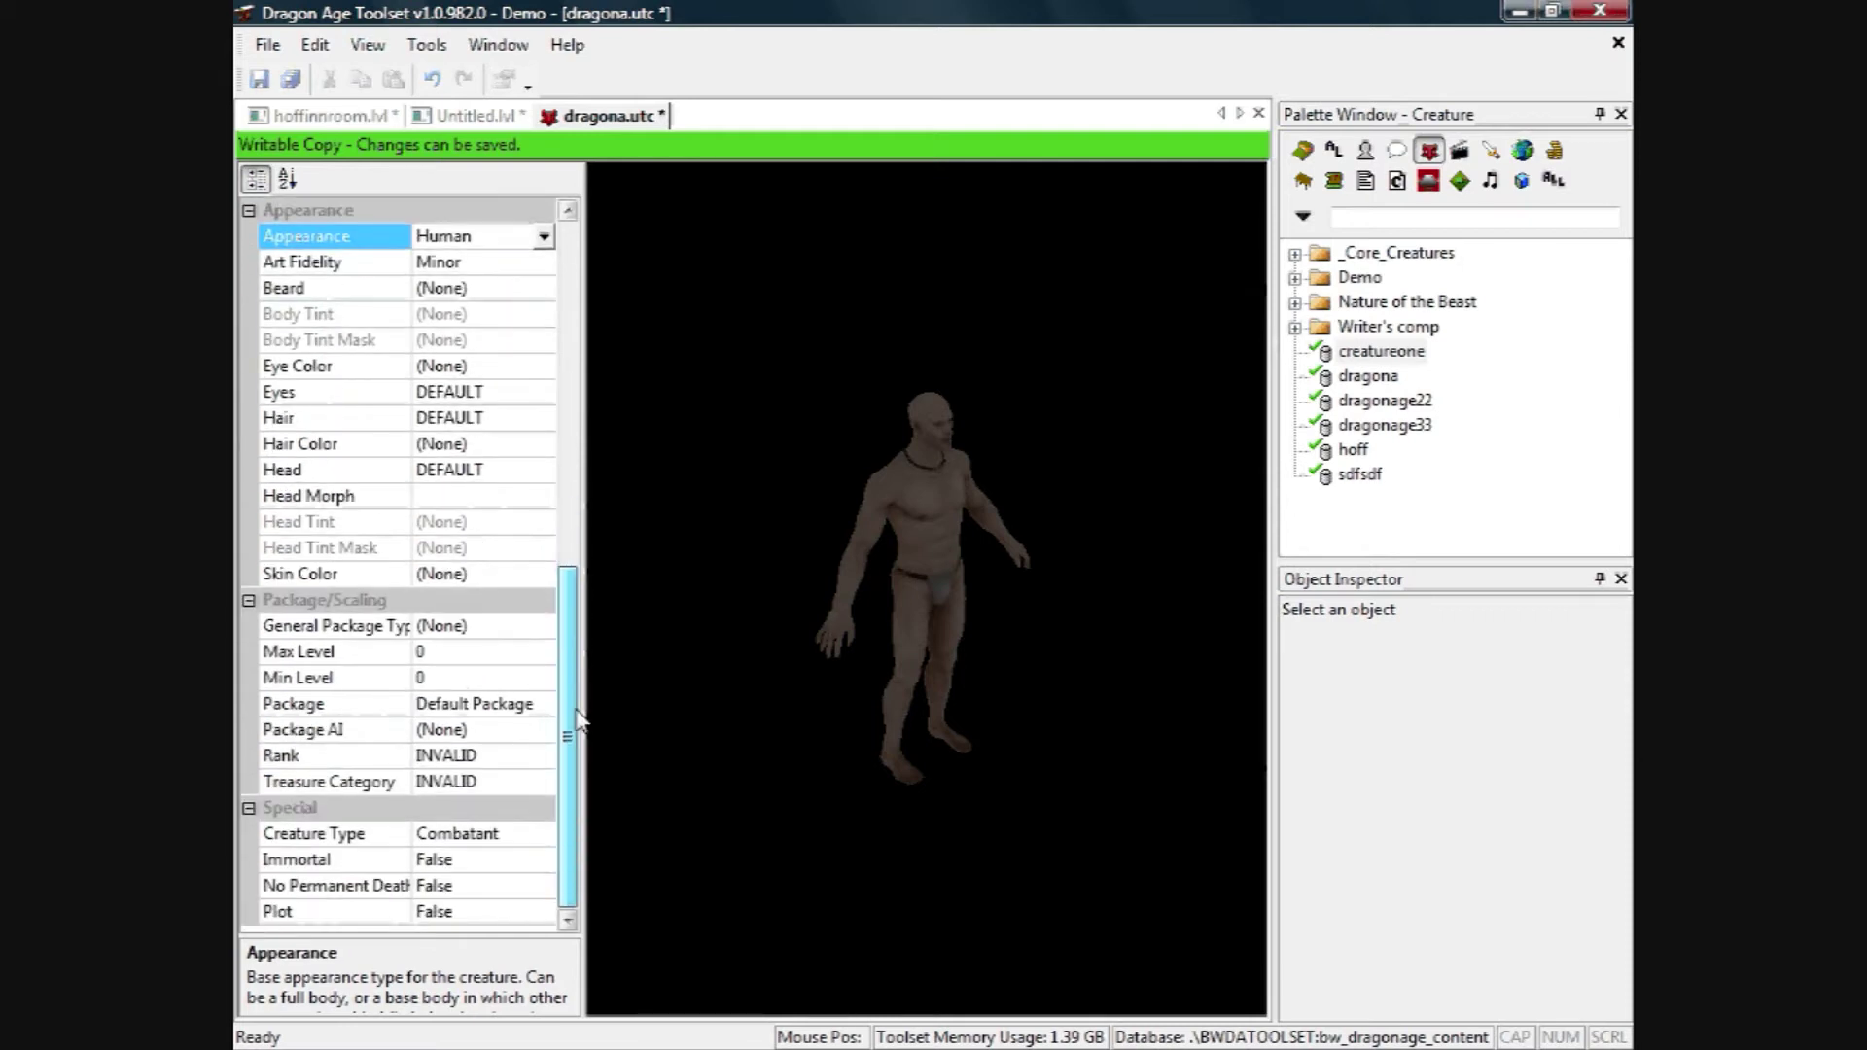
left_click(513, 627)
left_click(543, 633)
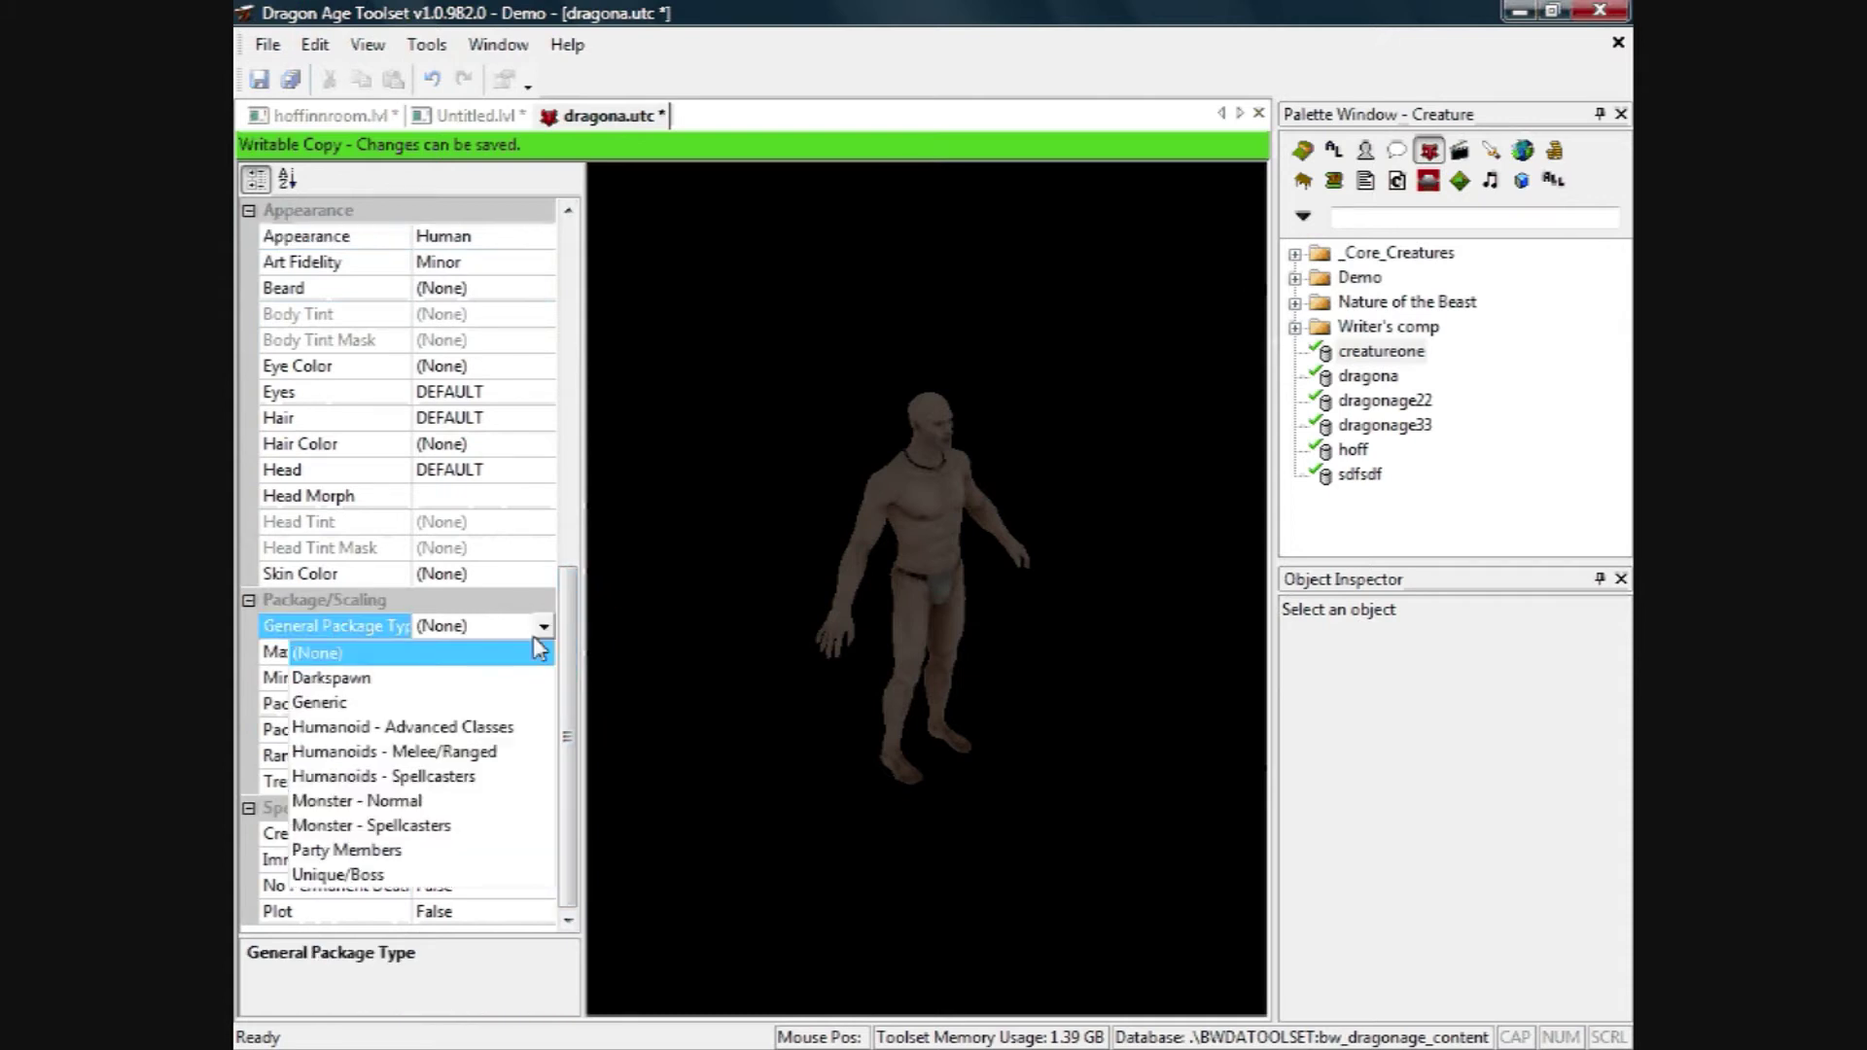
left_click(444, 755)
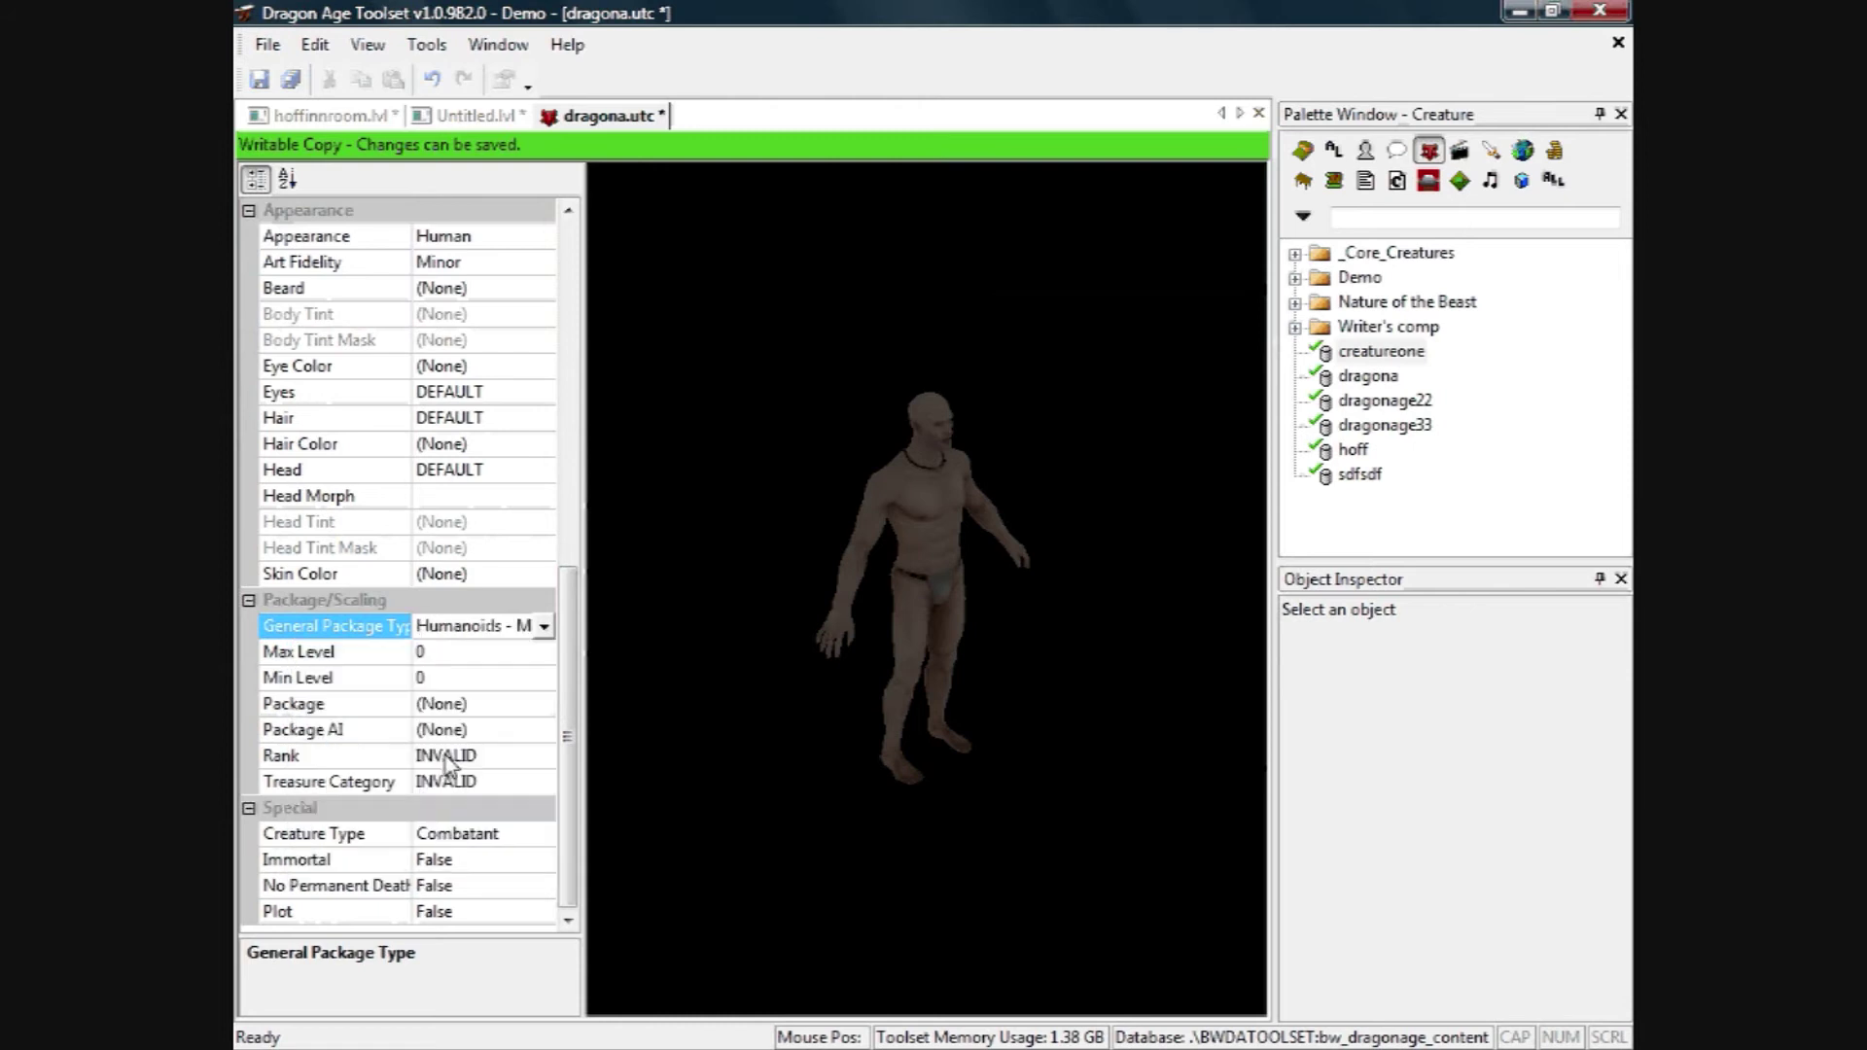
Set both the Max Level and the Min Level of the creature to 5.
left_click(488, 661)
type("5")
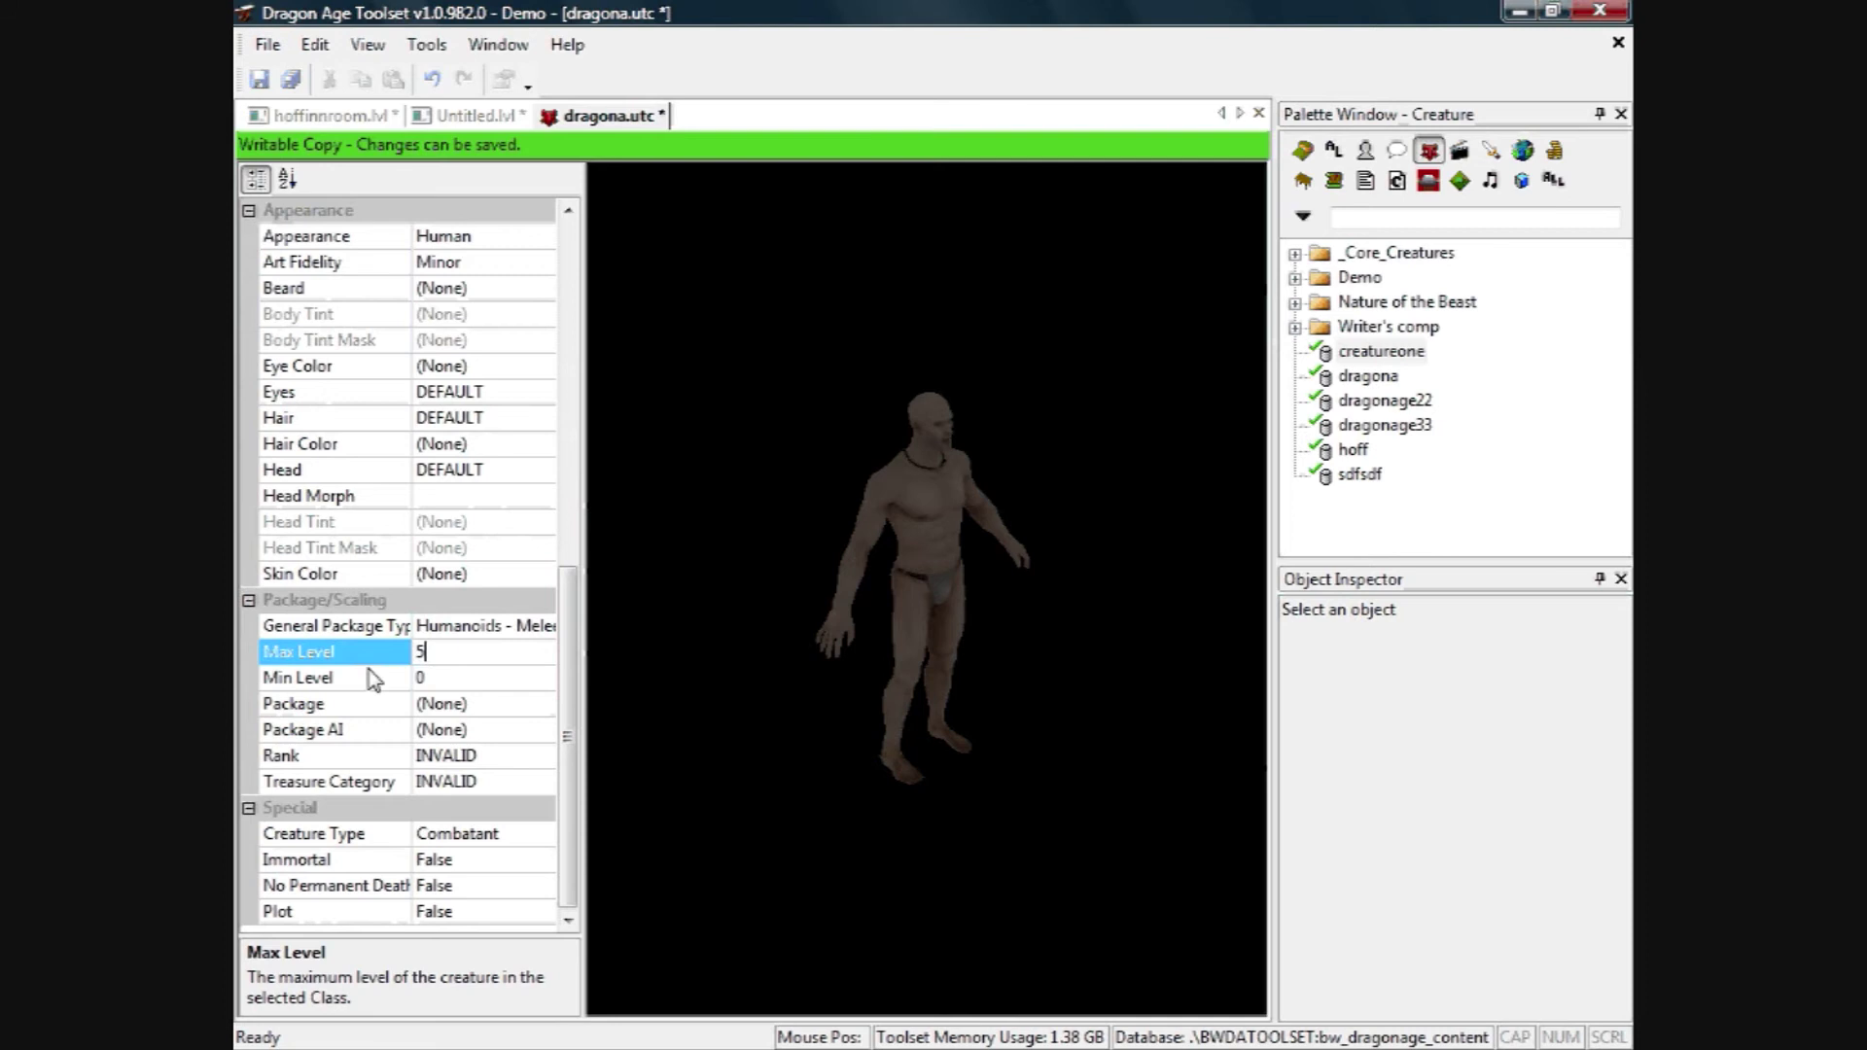
left_click(415, 675)
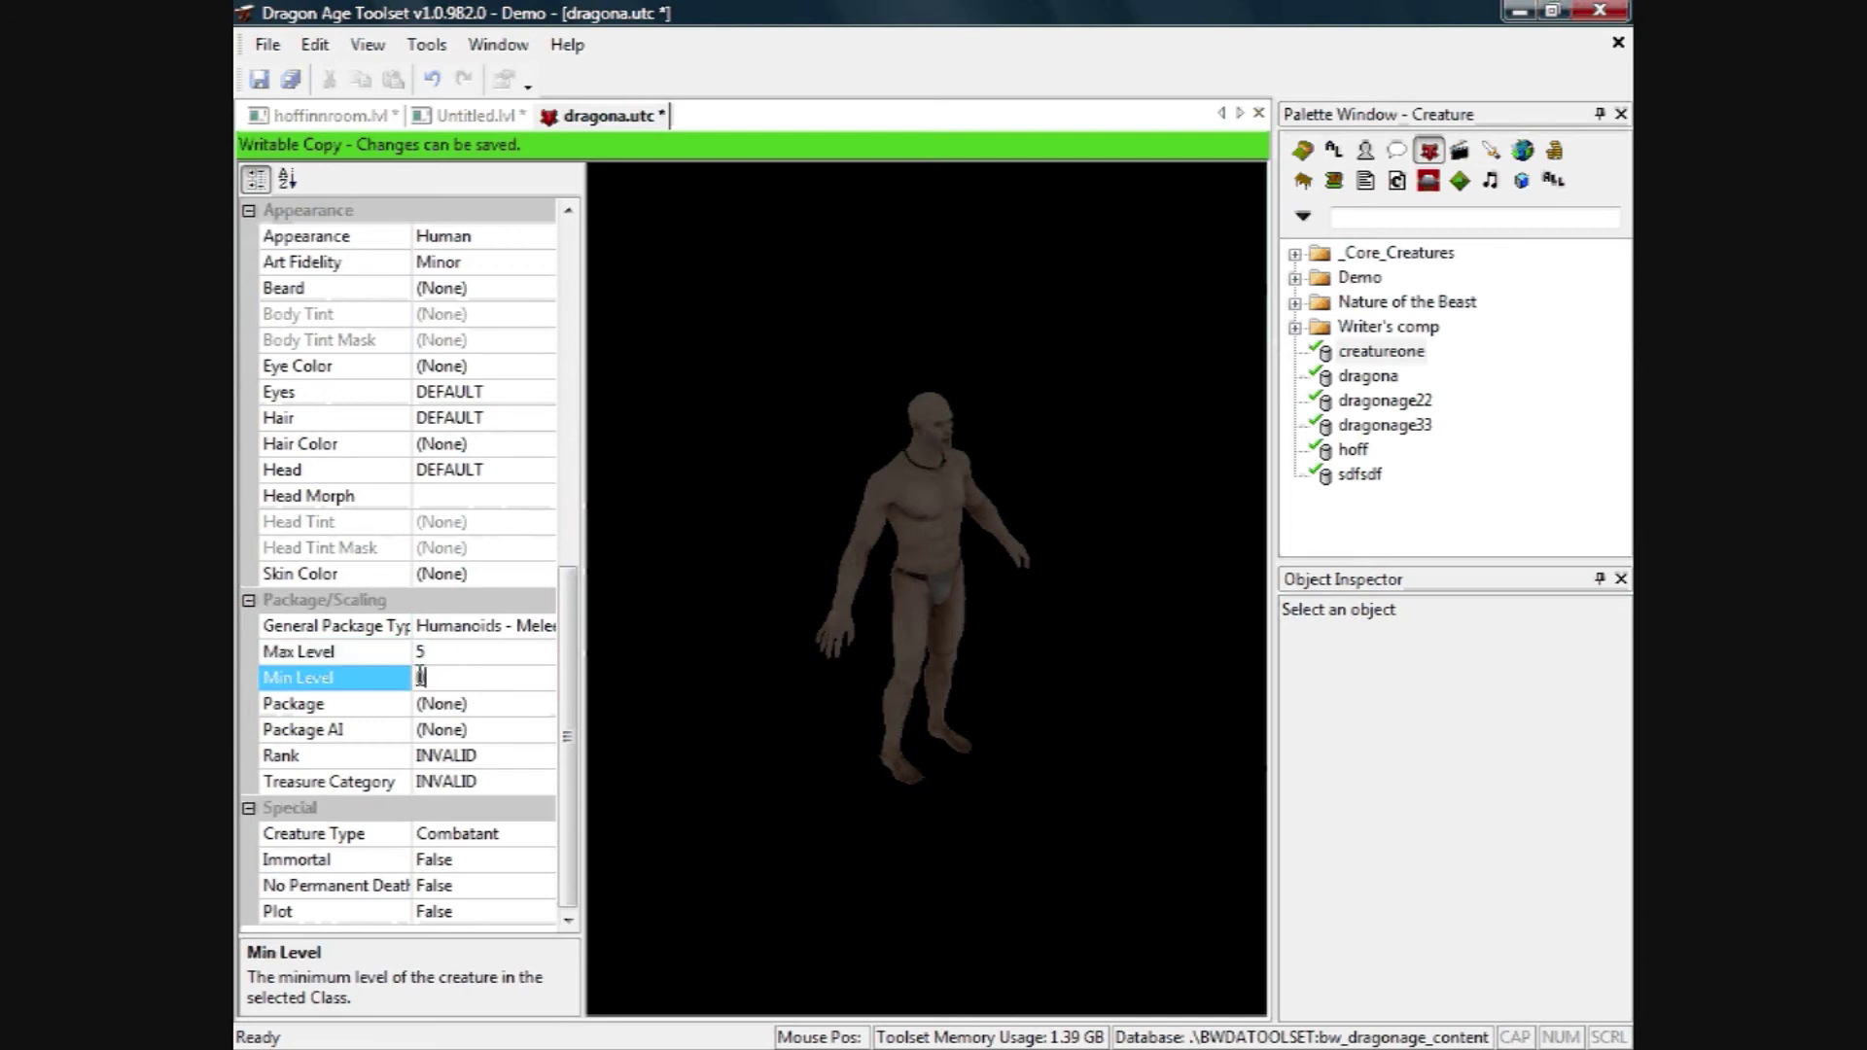
Assign the creature the Generic Weapon + Shield package and the AIP_Weapon_Shield package AI.
left_click(470, 707)
left_click(544, 707)
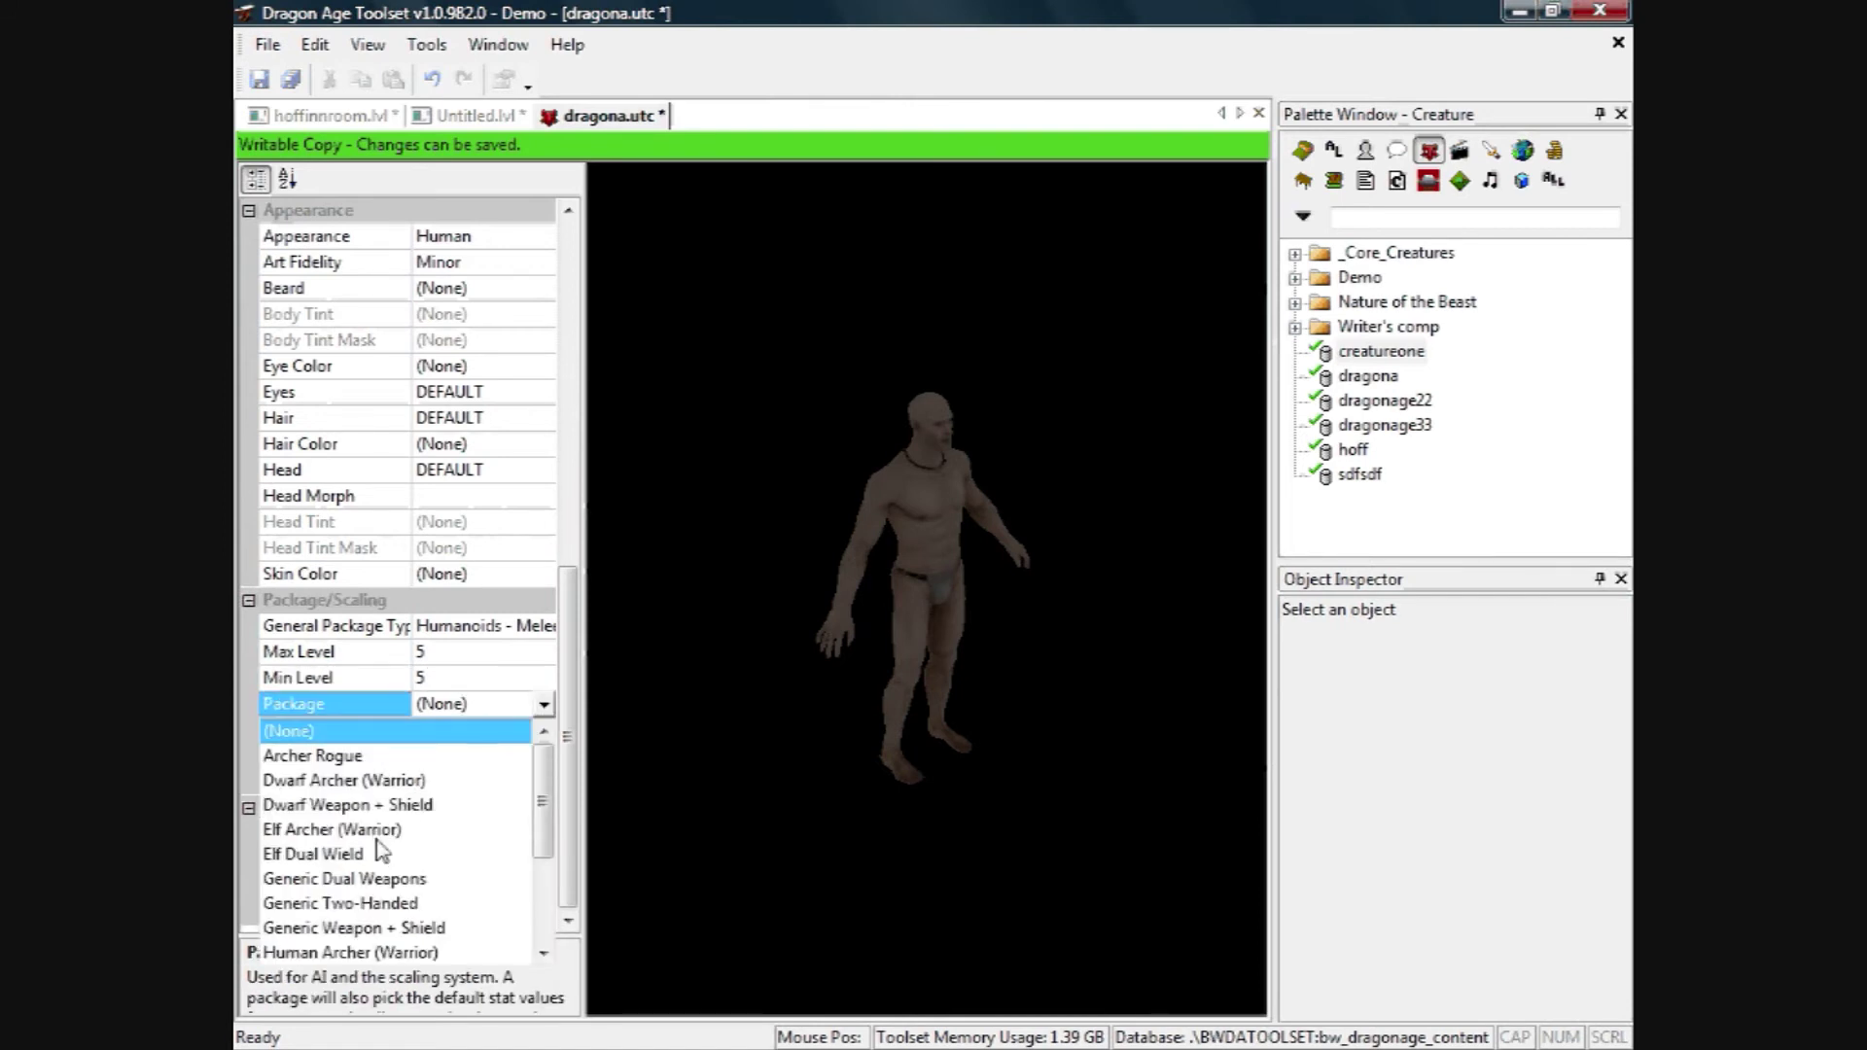
left_click(415, 929)
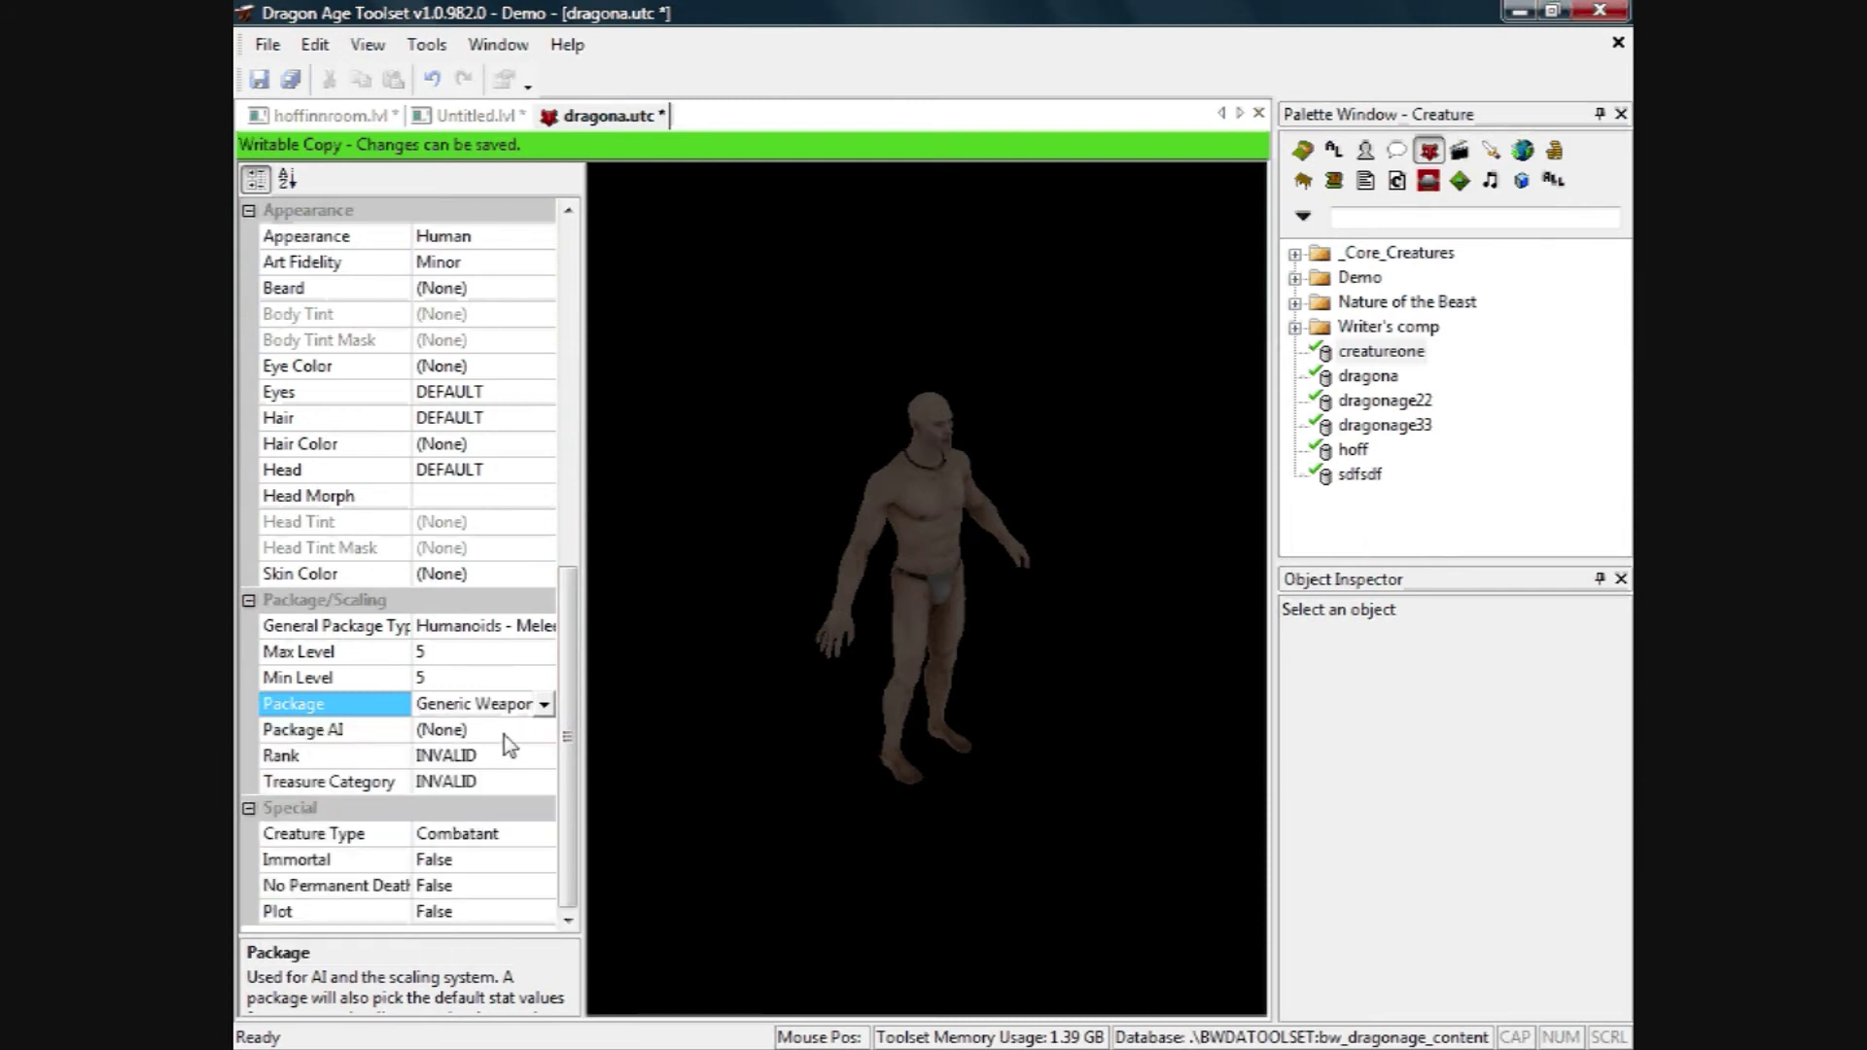
left_click(504, 733)
left_click(543, 730)
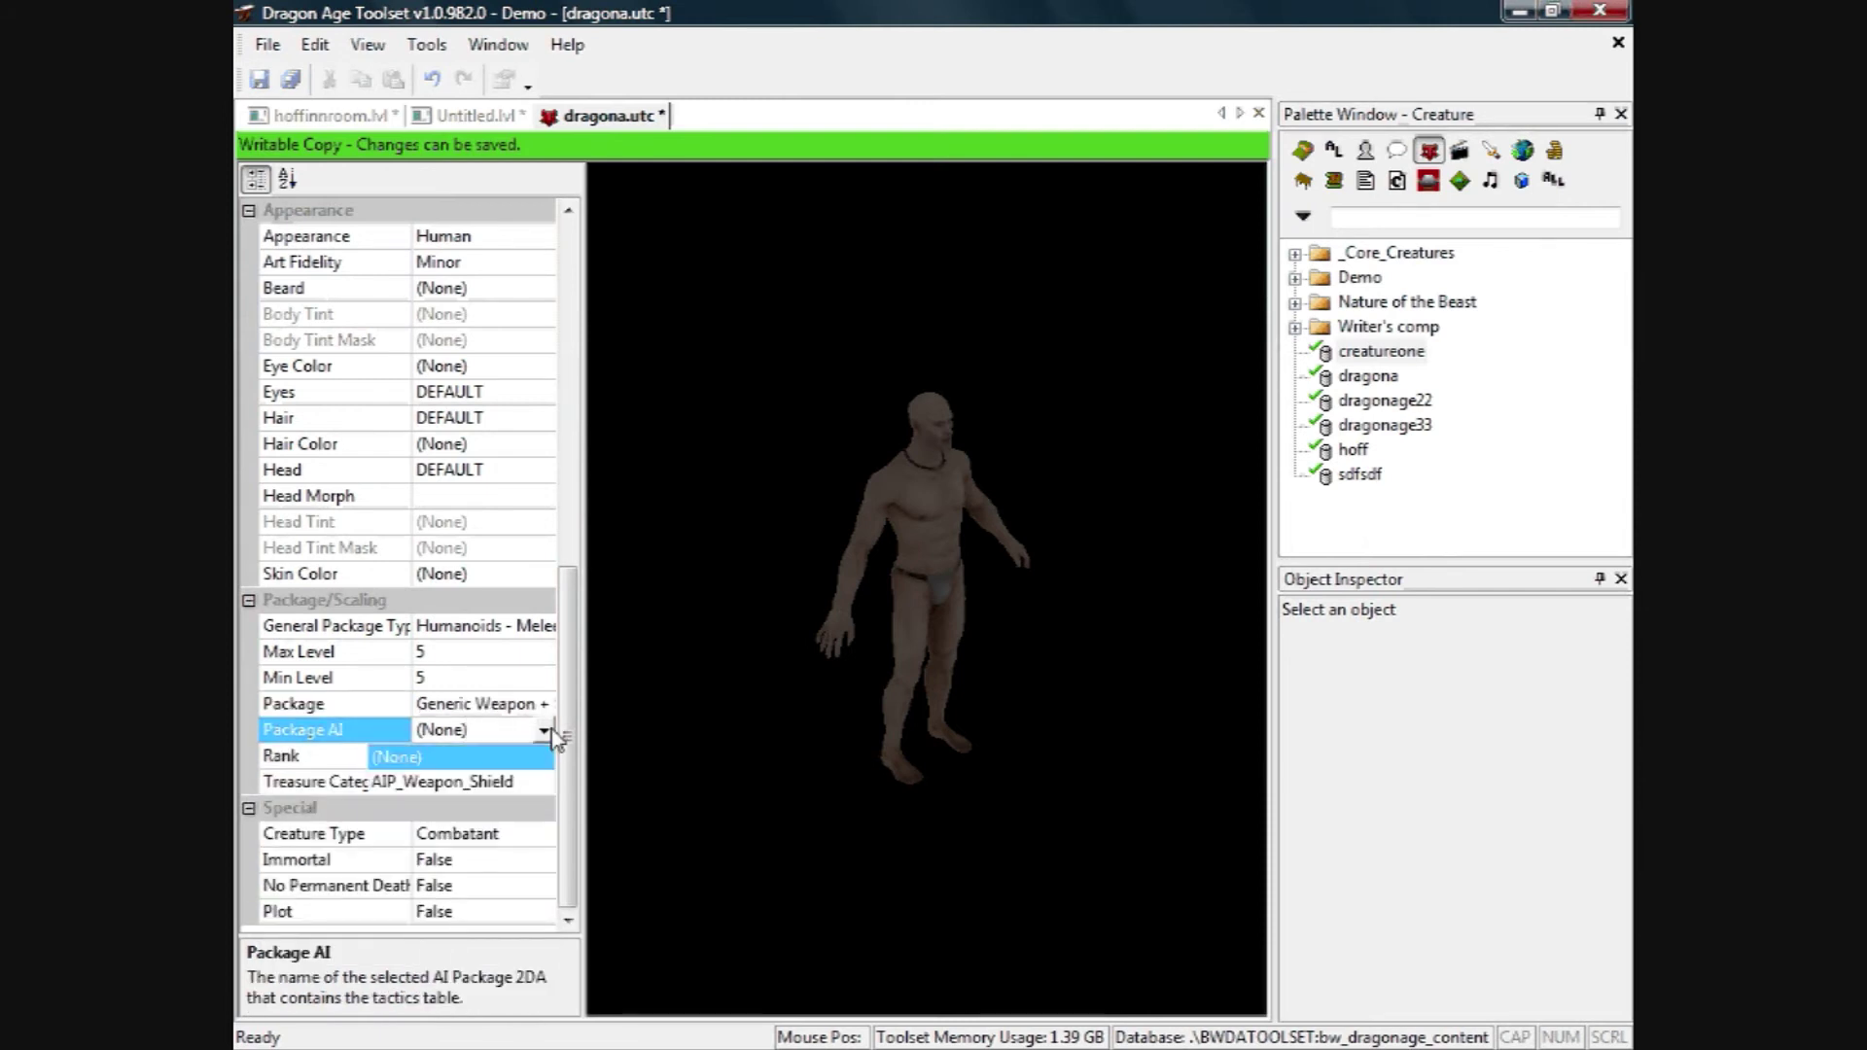
left_click(525, 782)
left_click(247, 681)
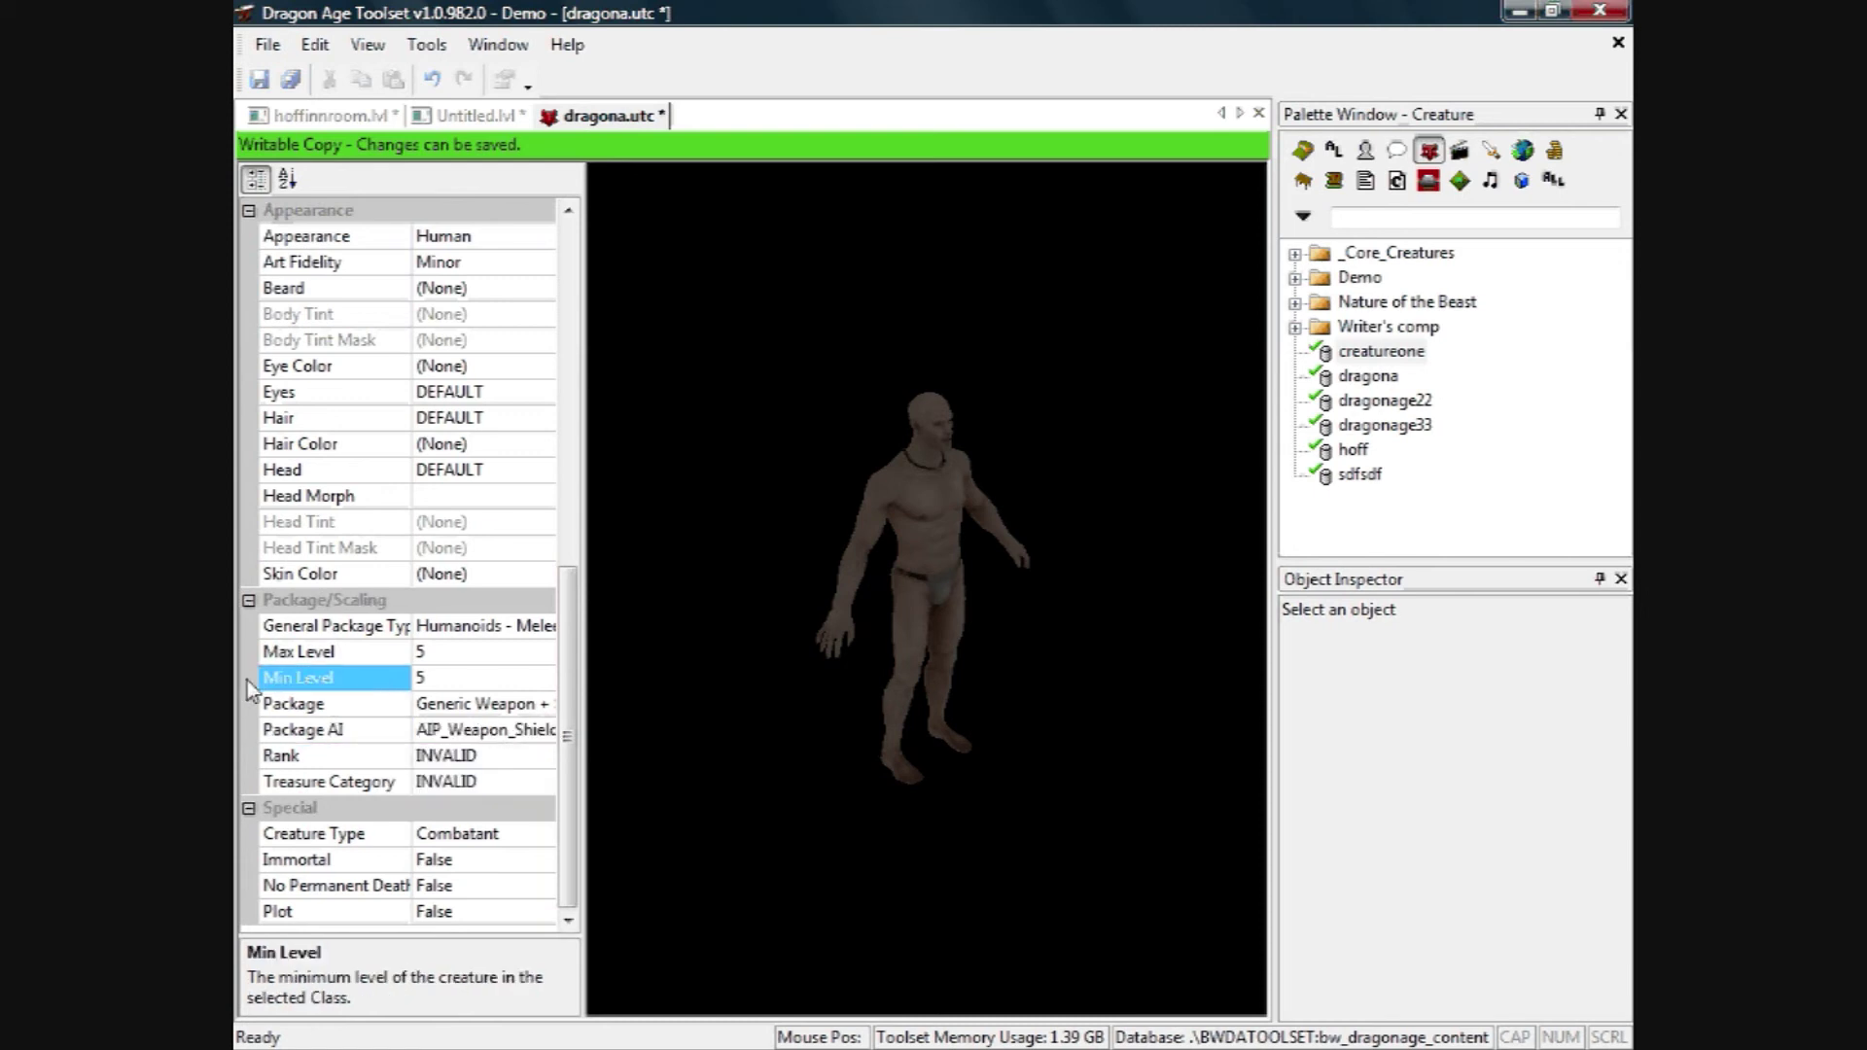
Set the creature's Rank to Normal.
left_click(530, 755)
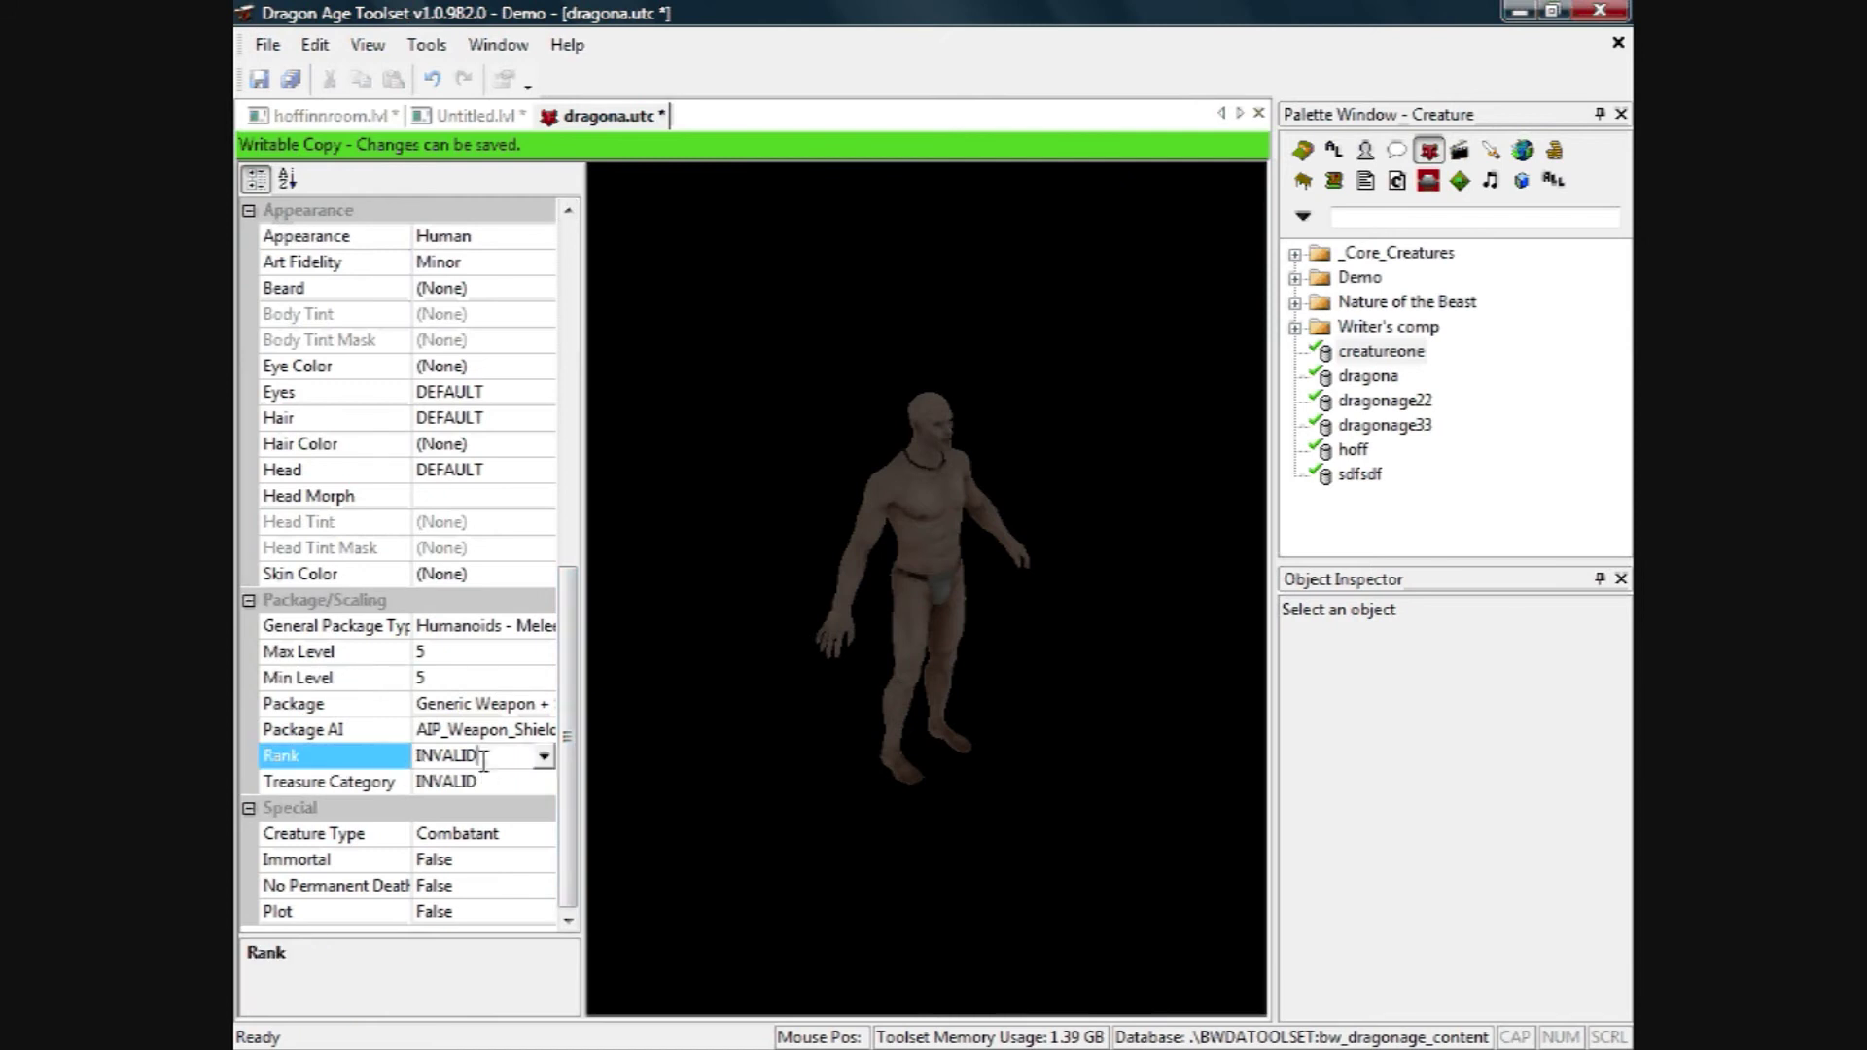
left_click(544, 755)
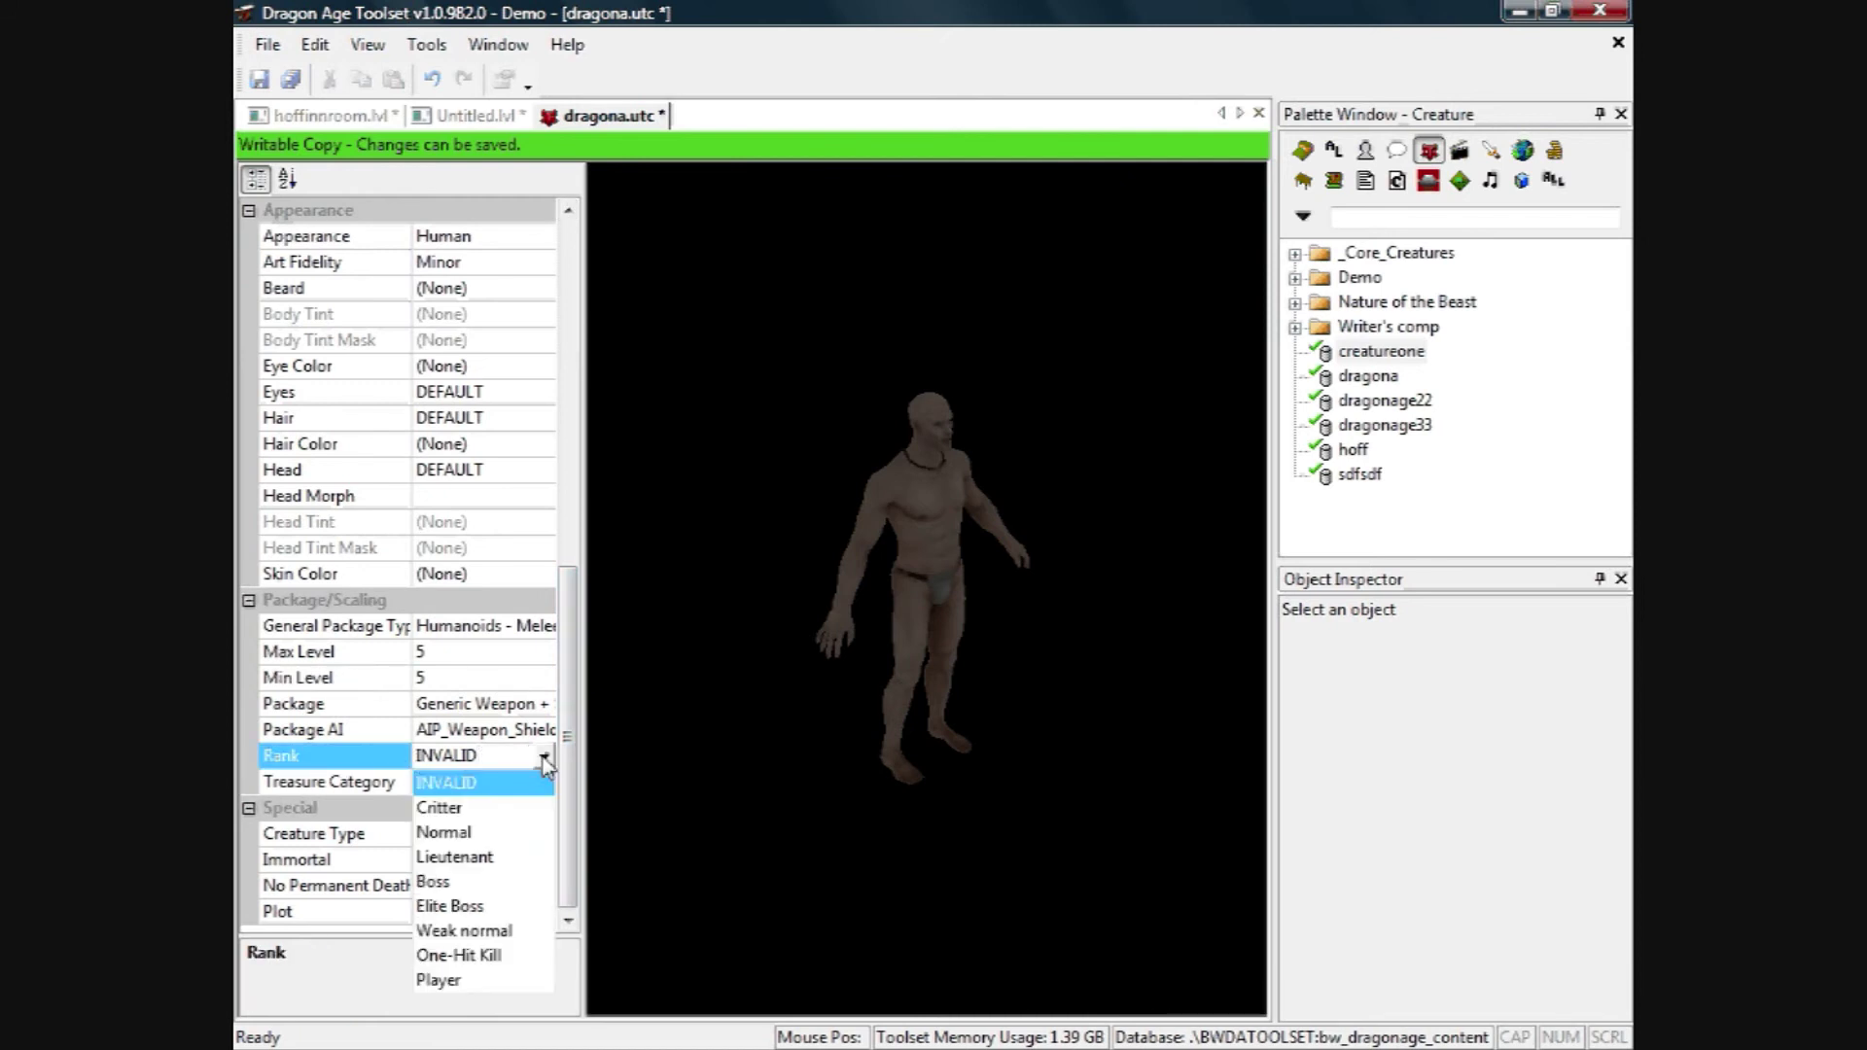
left_click(462, 834)
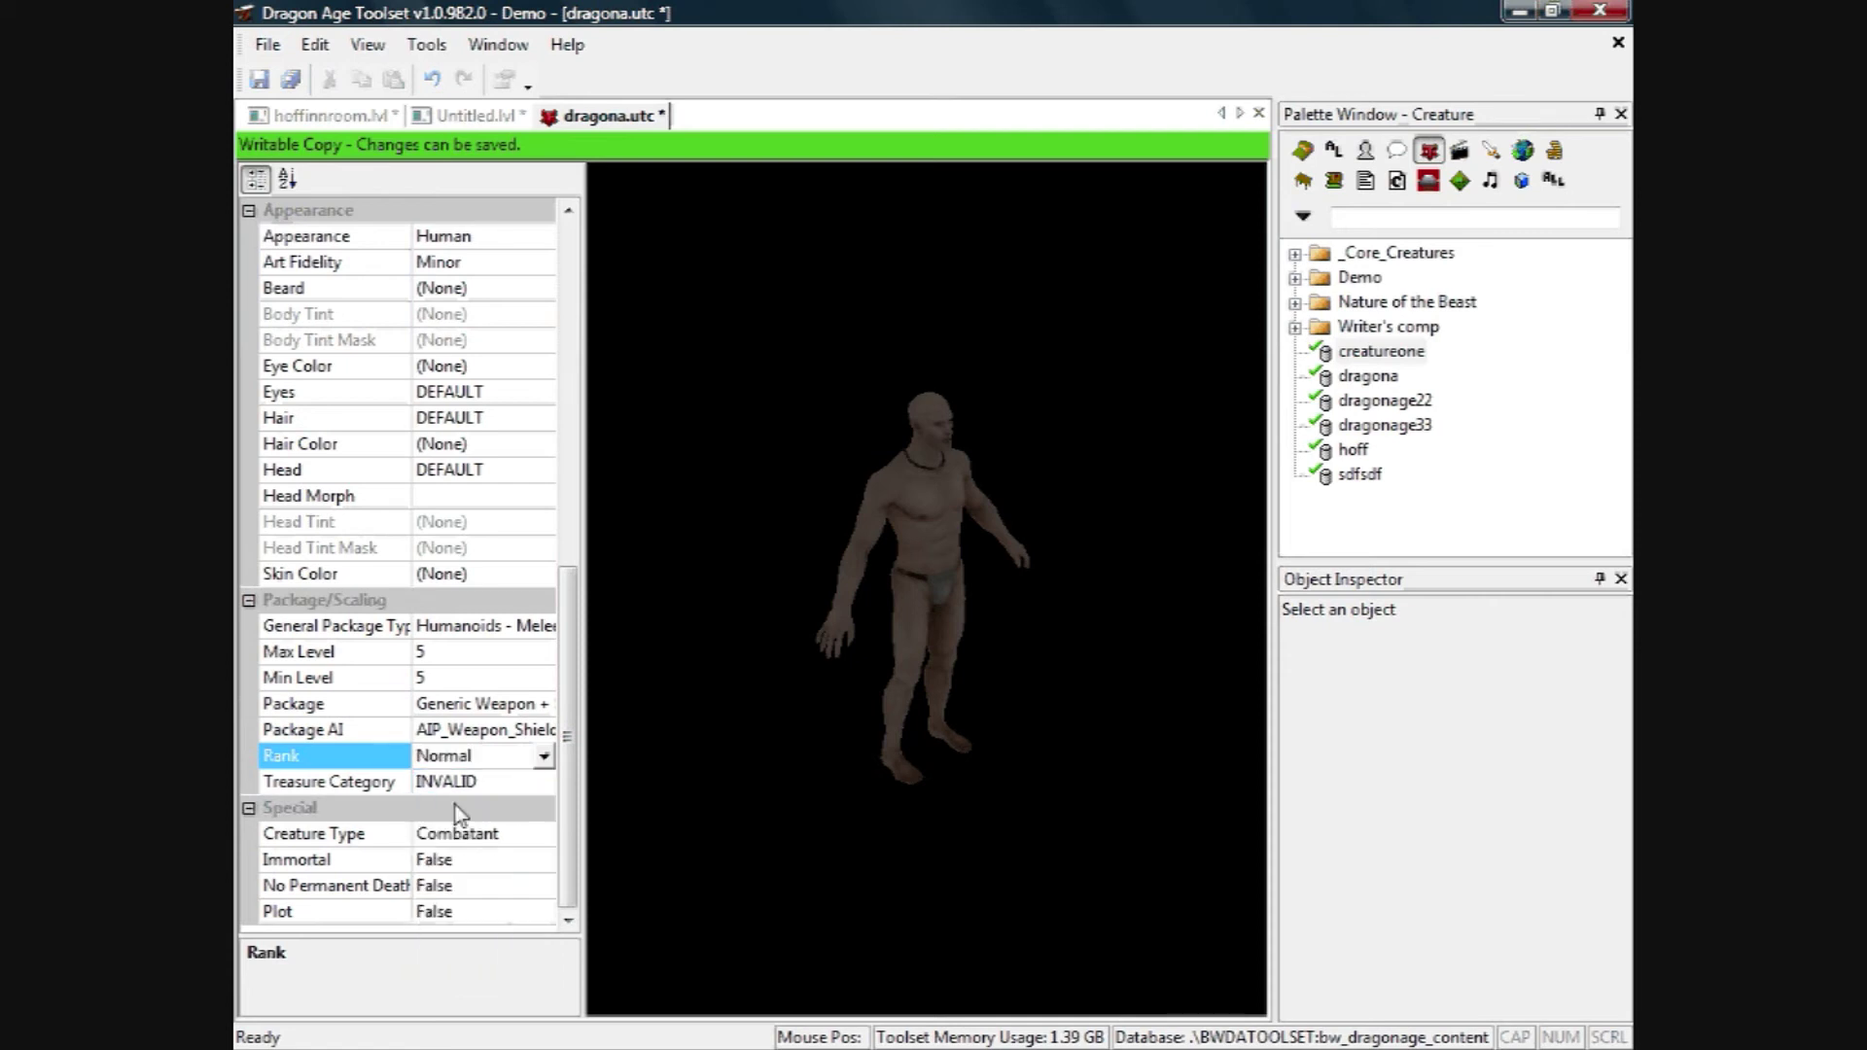
Review the creature's Treasure Category and the options for its Creature Type.
left_click(518, 785)
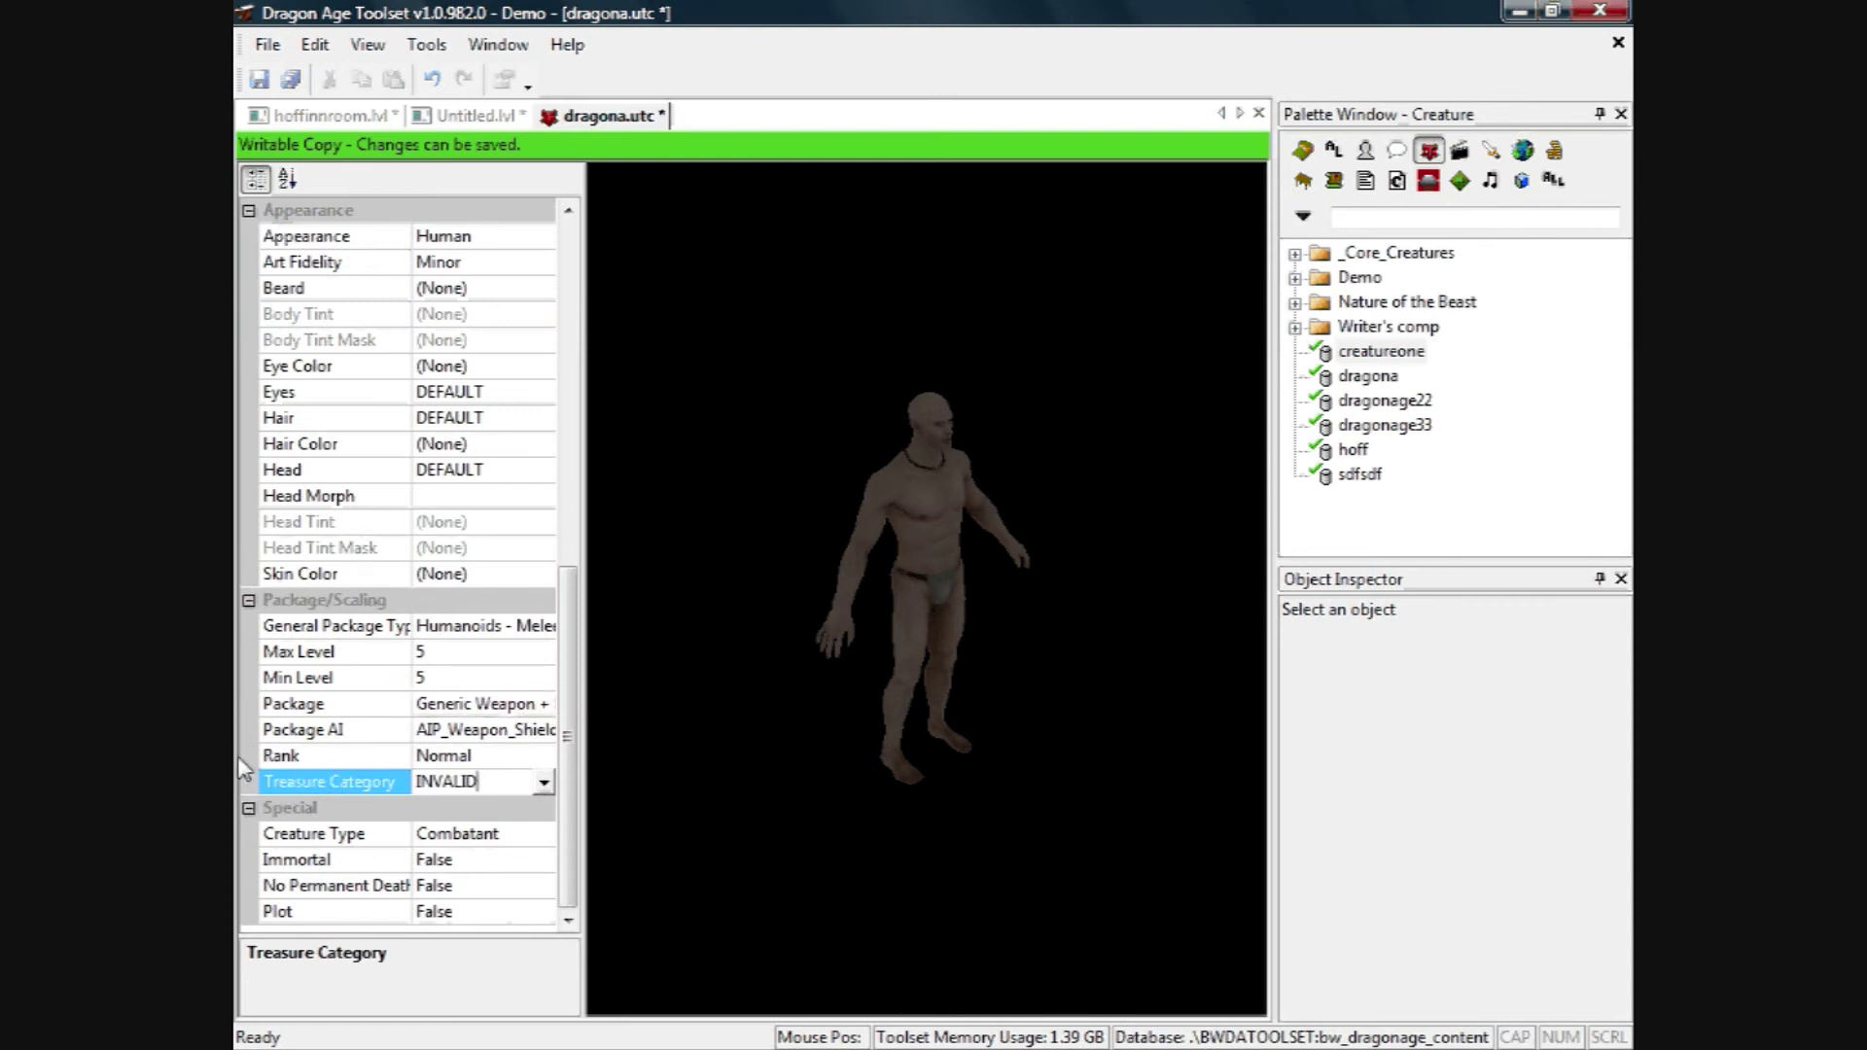
left_click(496, 835)
left_click(544, 835)
left_click(543, 836)
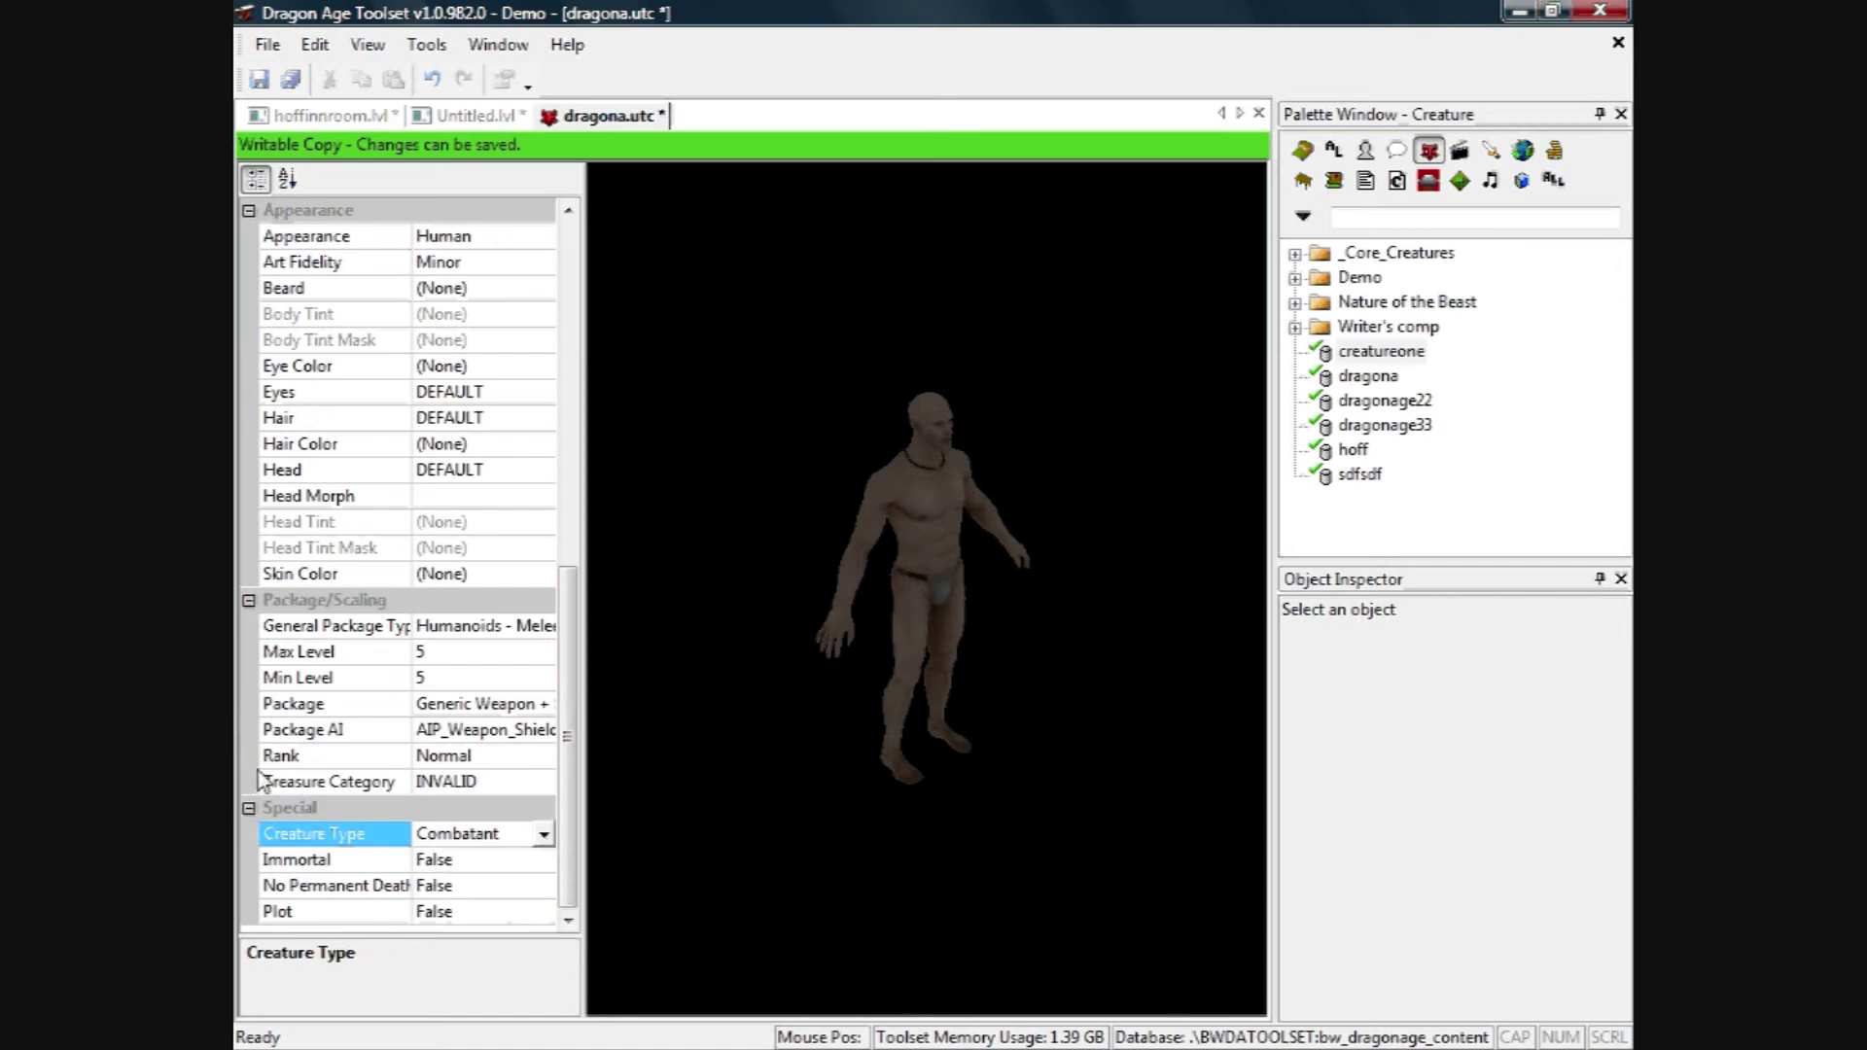
scroll(261, 779, "up", 10)
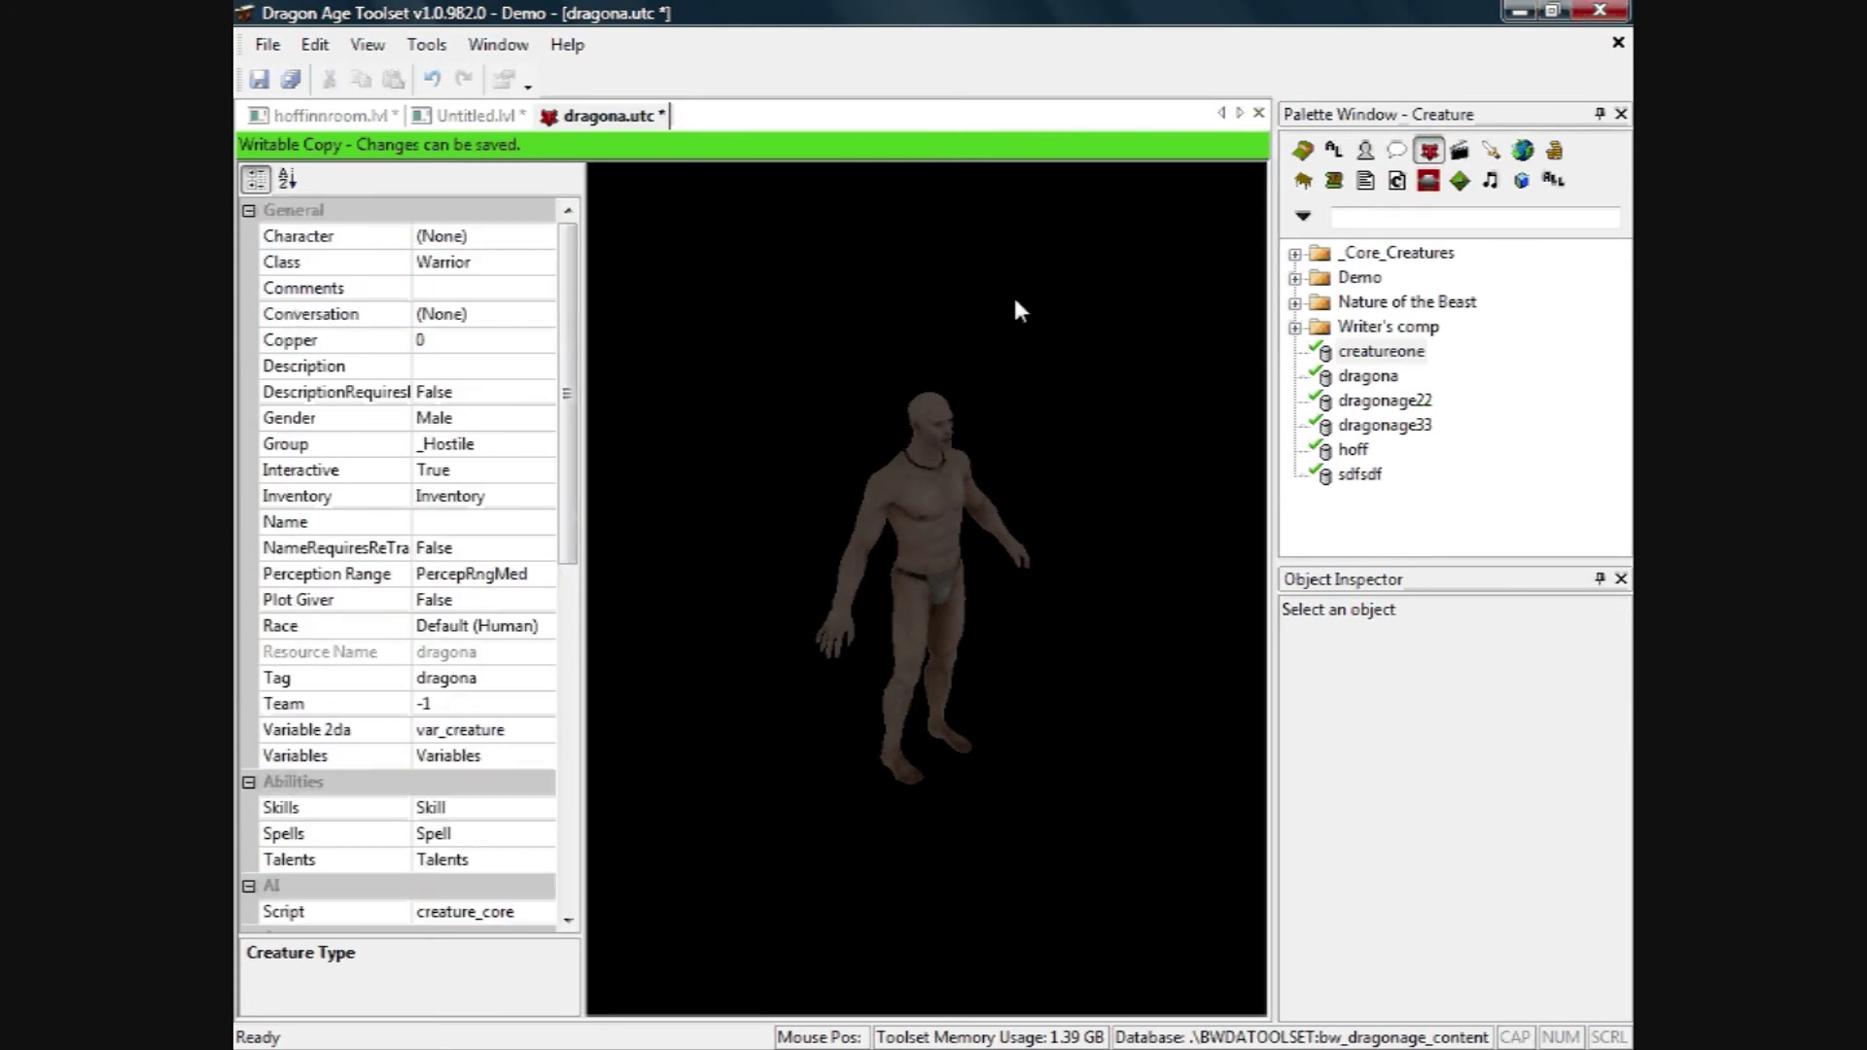
Save the creature as a new resource named creaturetwo in the Demo module and close its file.
left_click(268, 45)
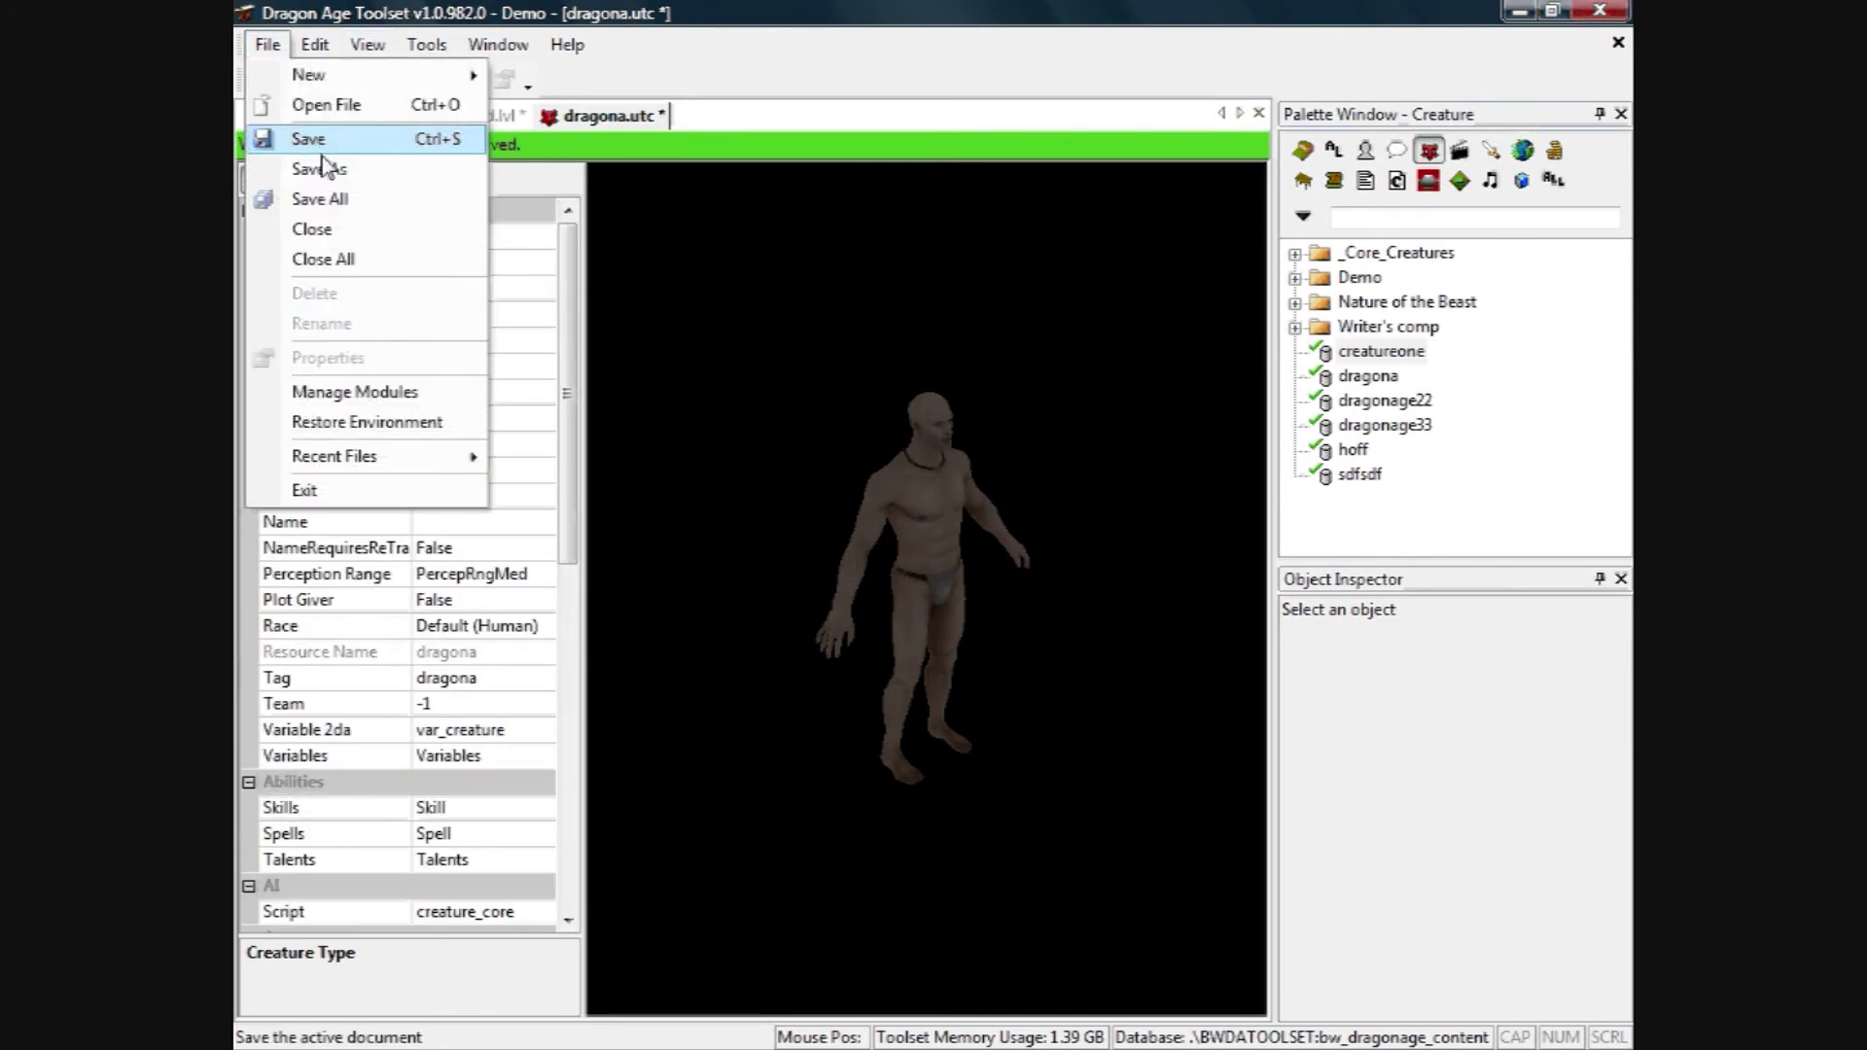
left_click(310, 167)
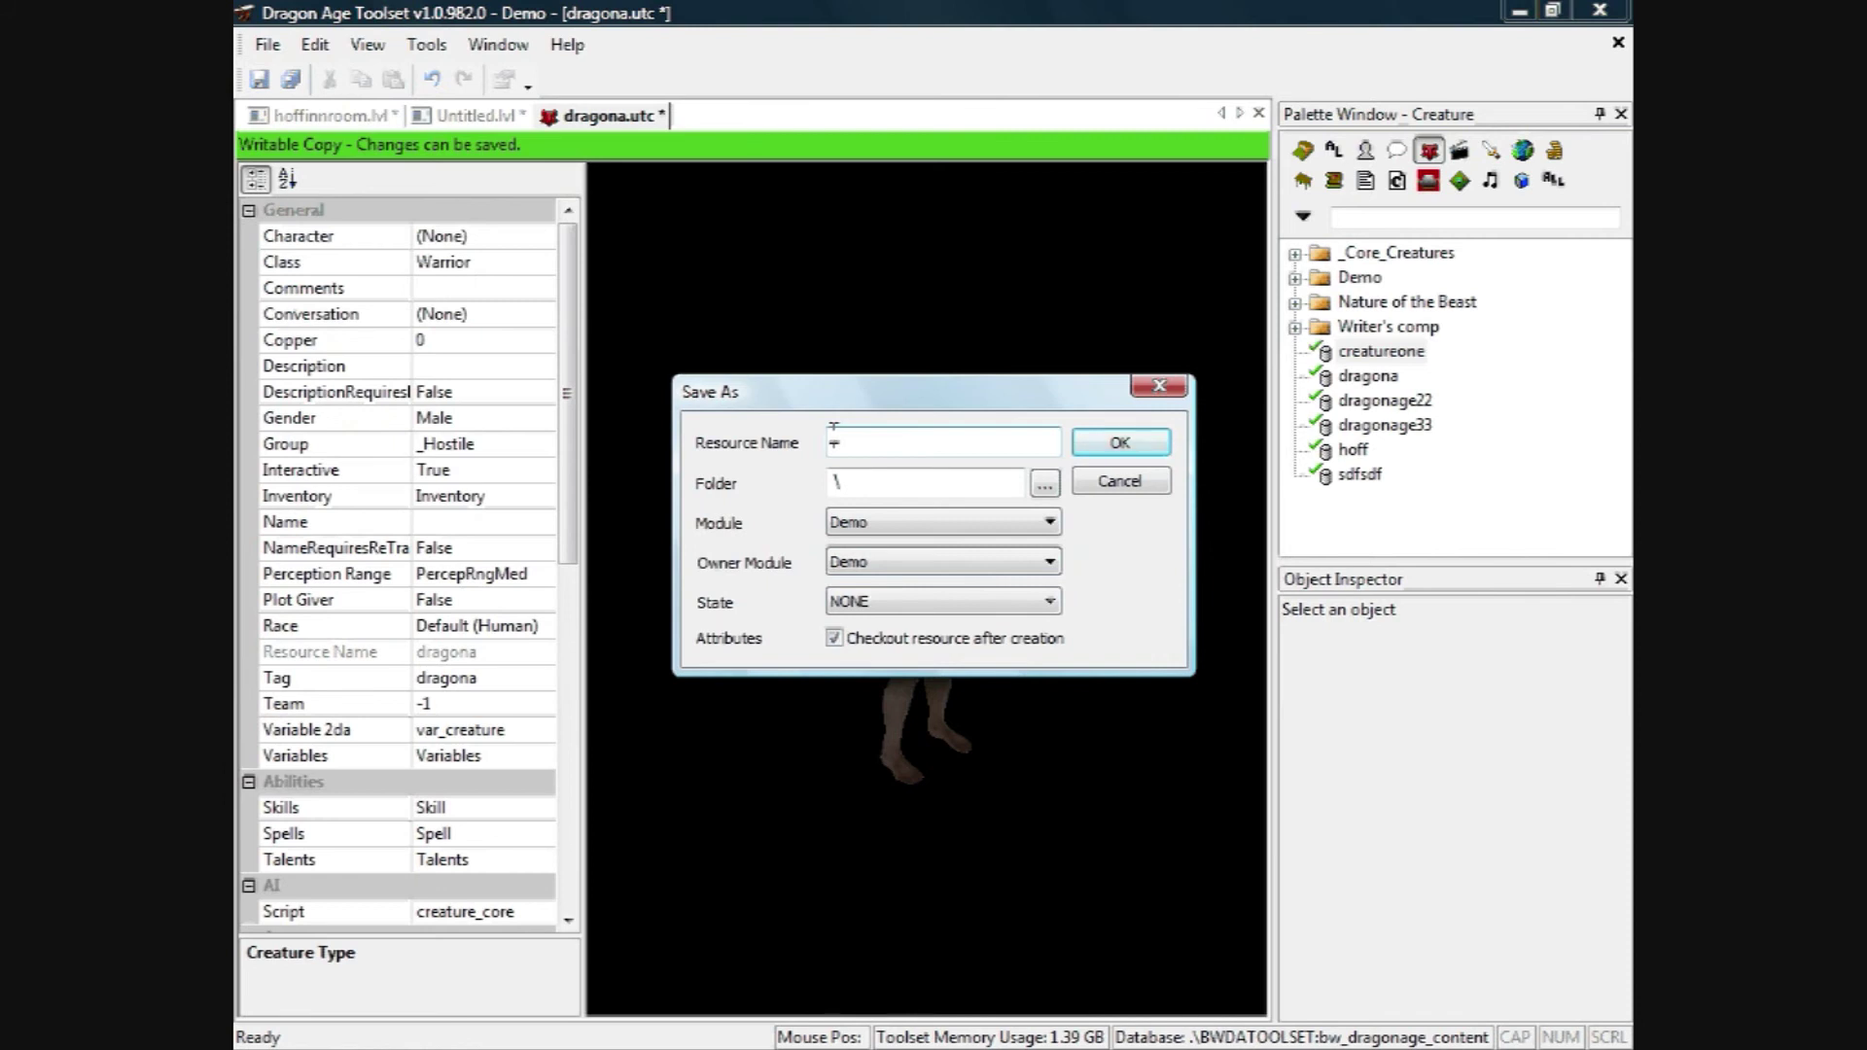
type("vtrs")
key("BackSpace")
key("BackSpace")
key("BackSpace")
key("BackSpace")
type("creaturetwo")
left_click(1160, 437)
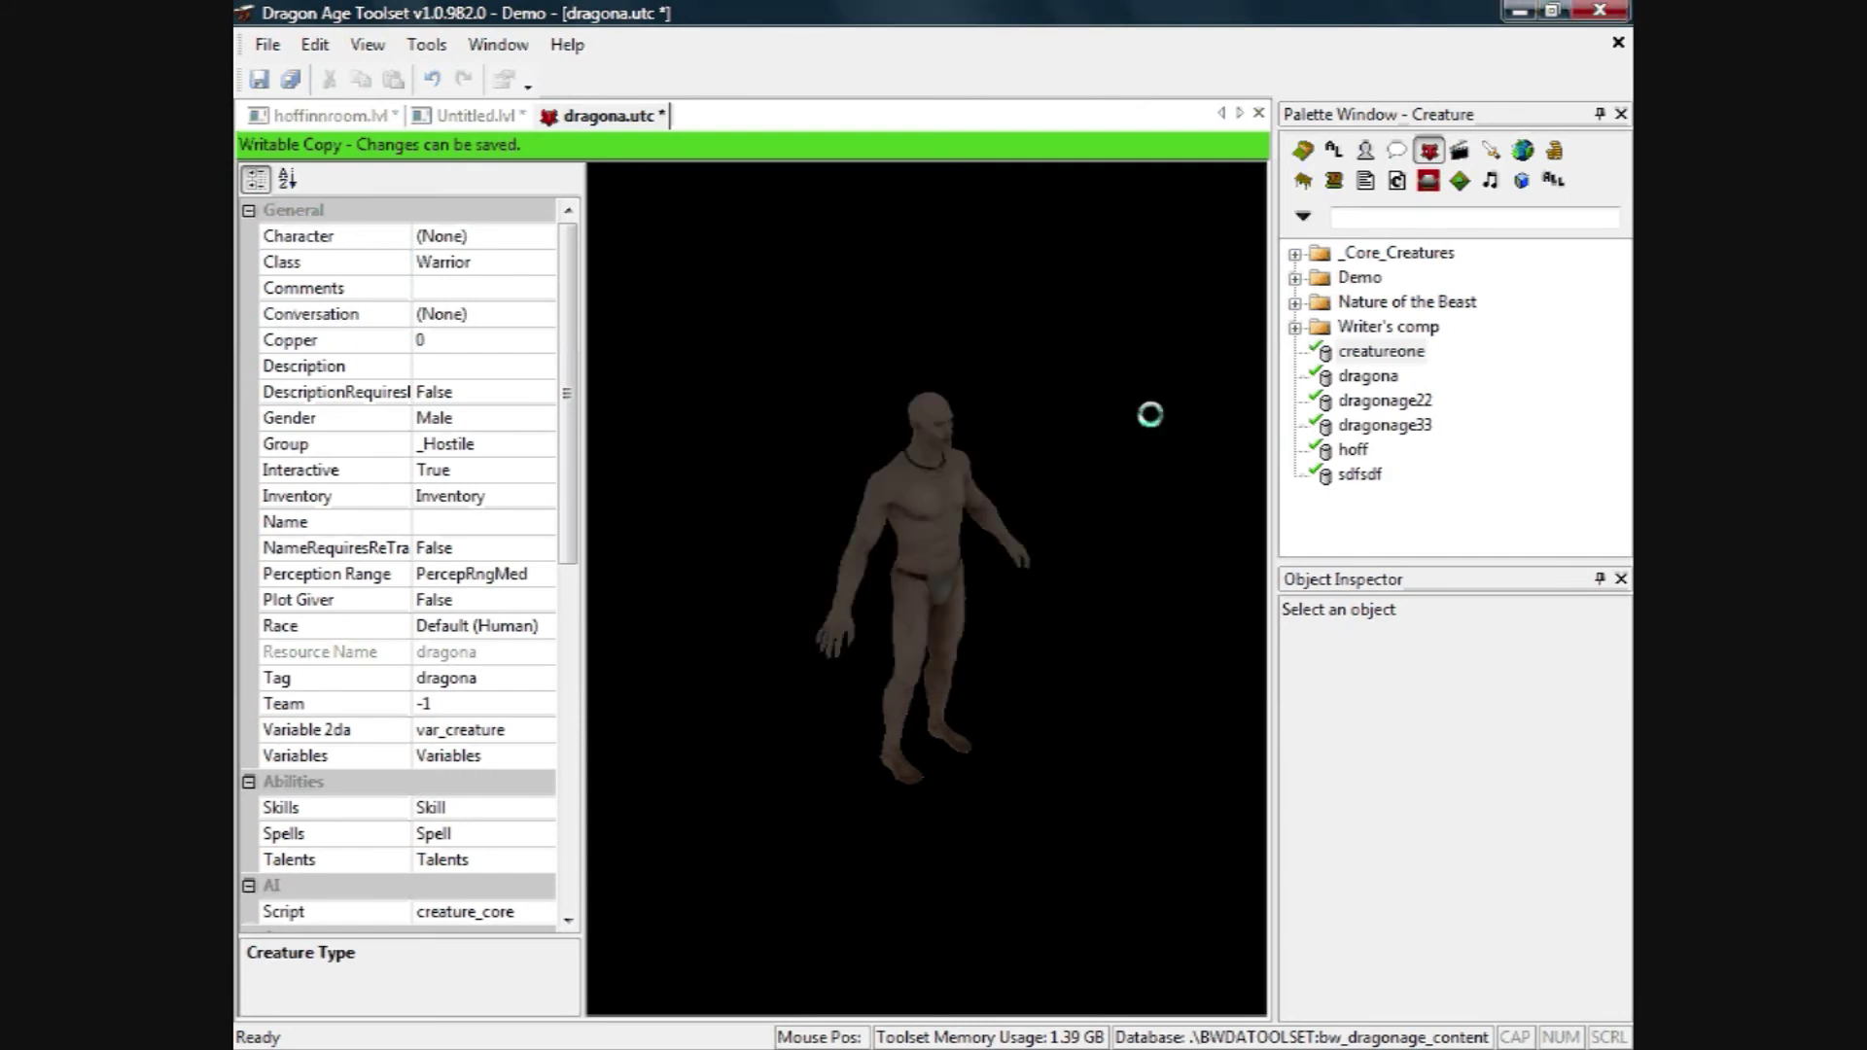
left_click(1410, 379)
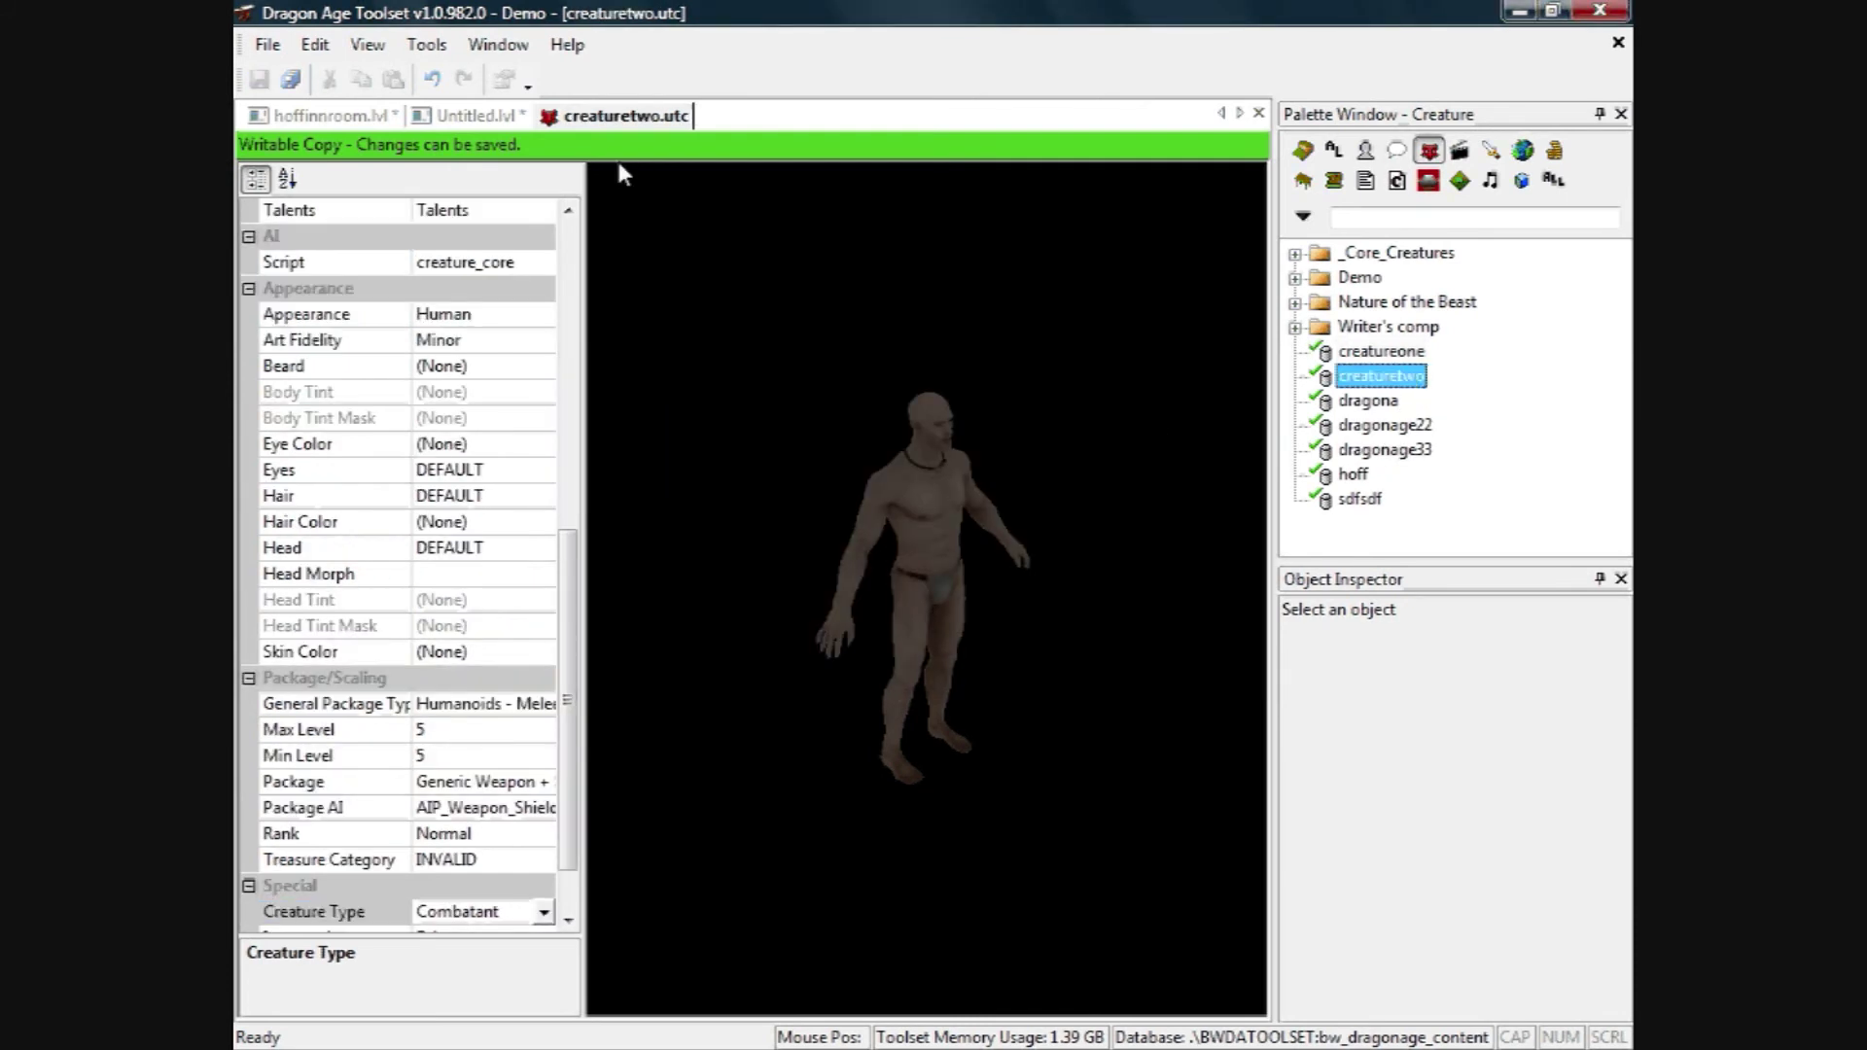
left_click(1258, 113)
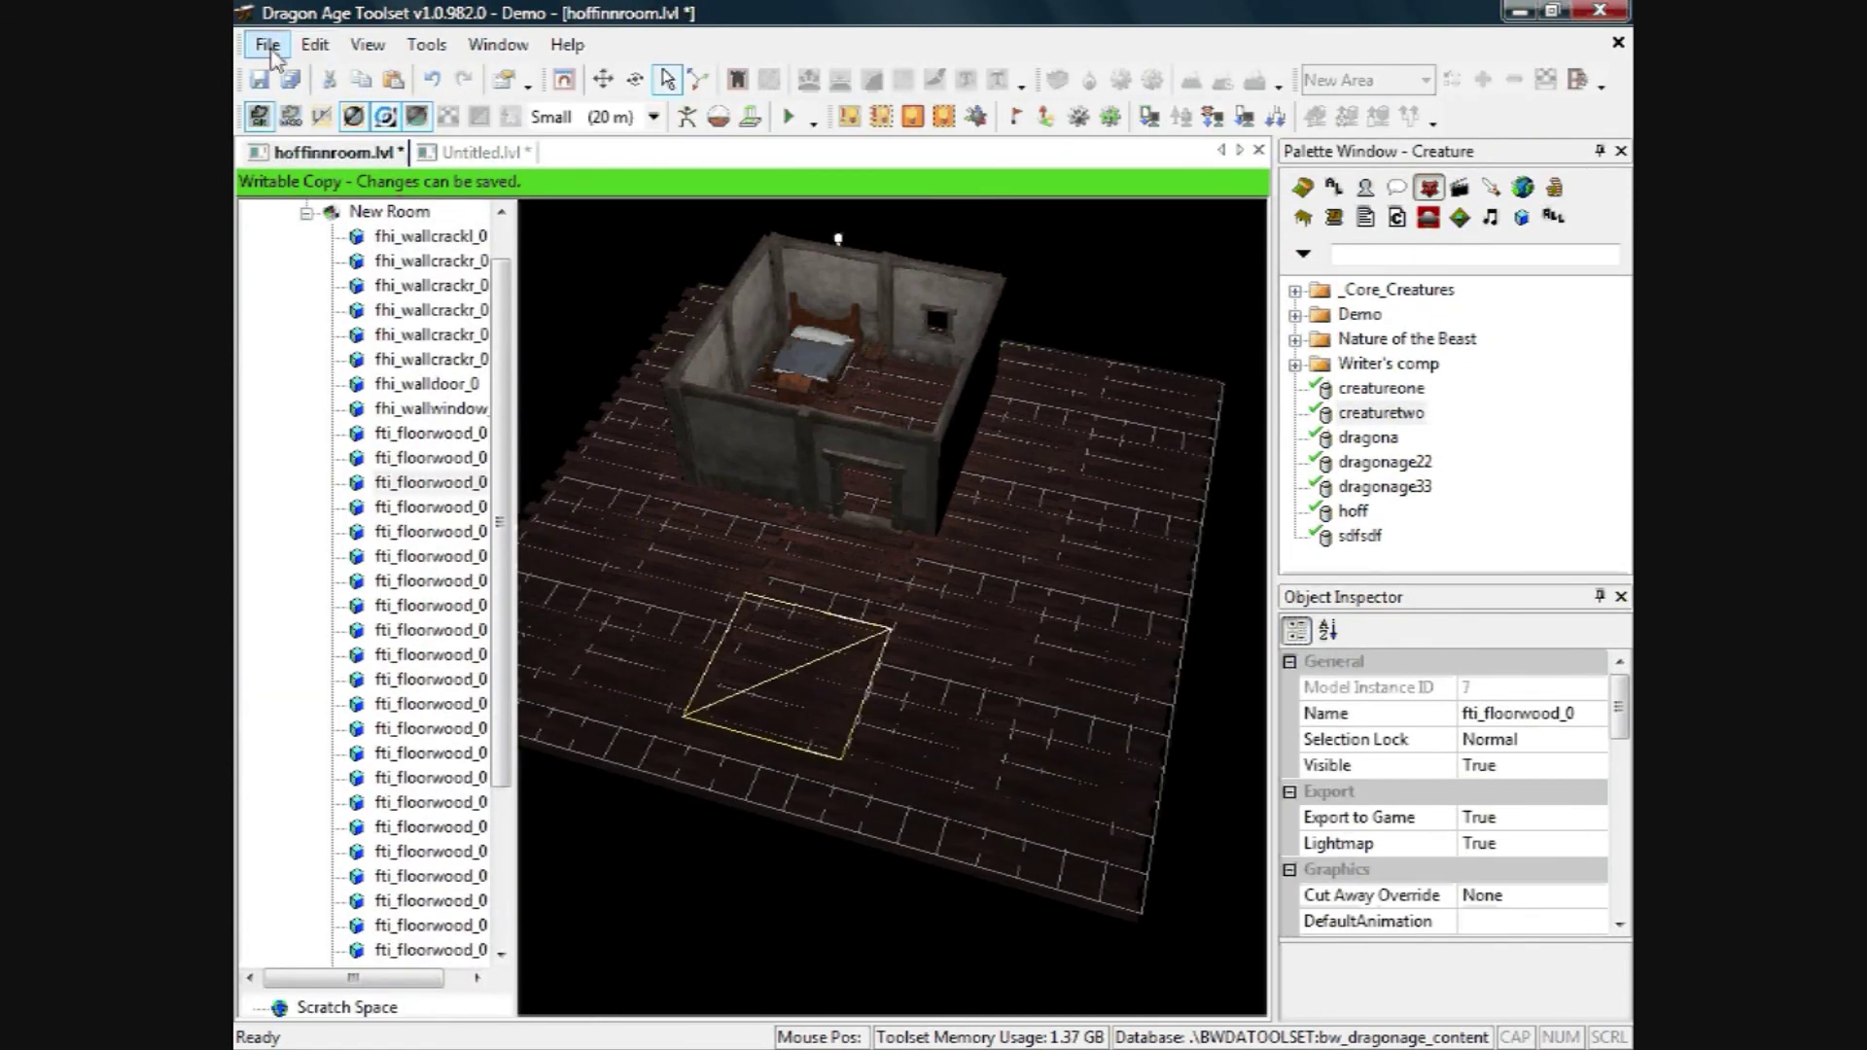
Insert creaturetwo as a test creature object into New Room and place it on the floor outside the building, at about X 2, Y -4.
left_click(387, 211)
right_click(399, 261)
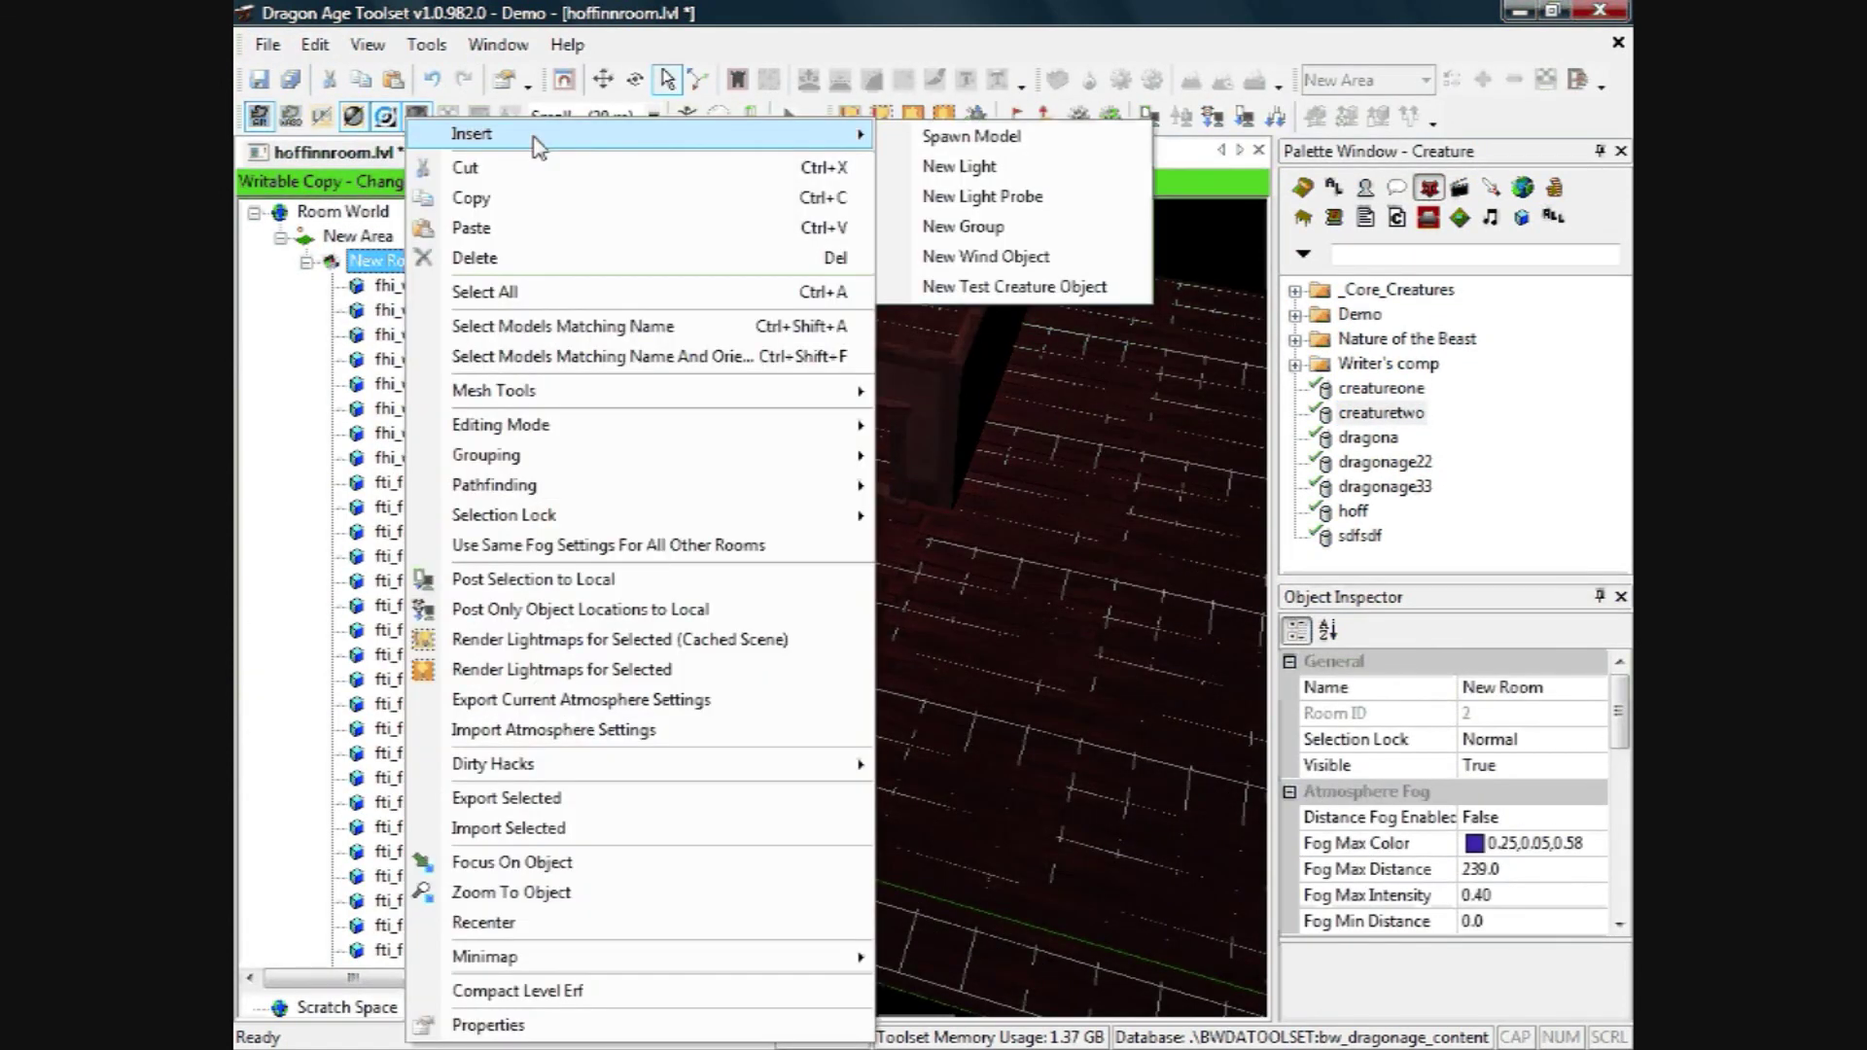
mouse_move(541, 131)
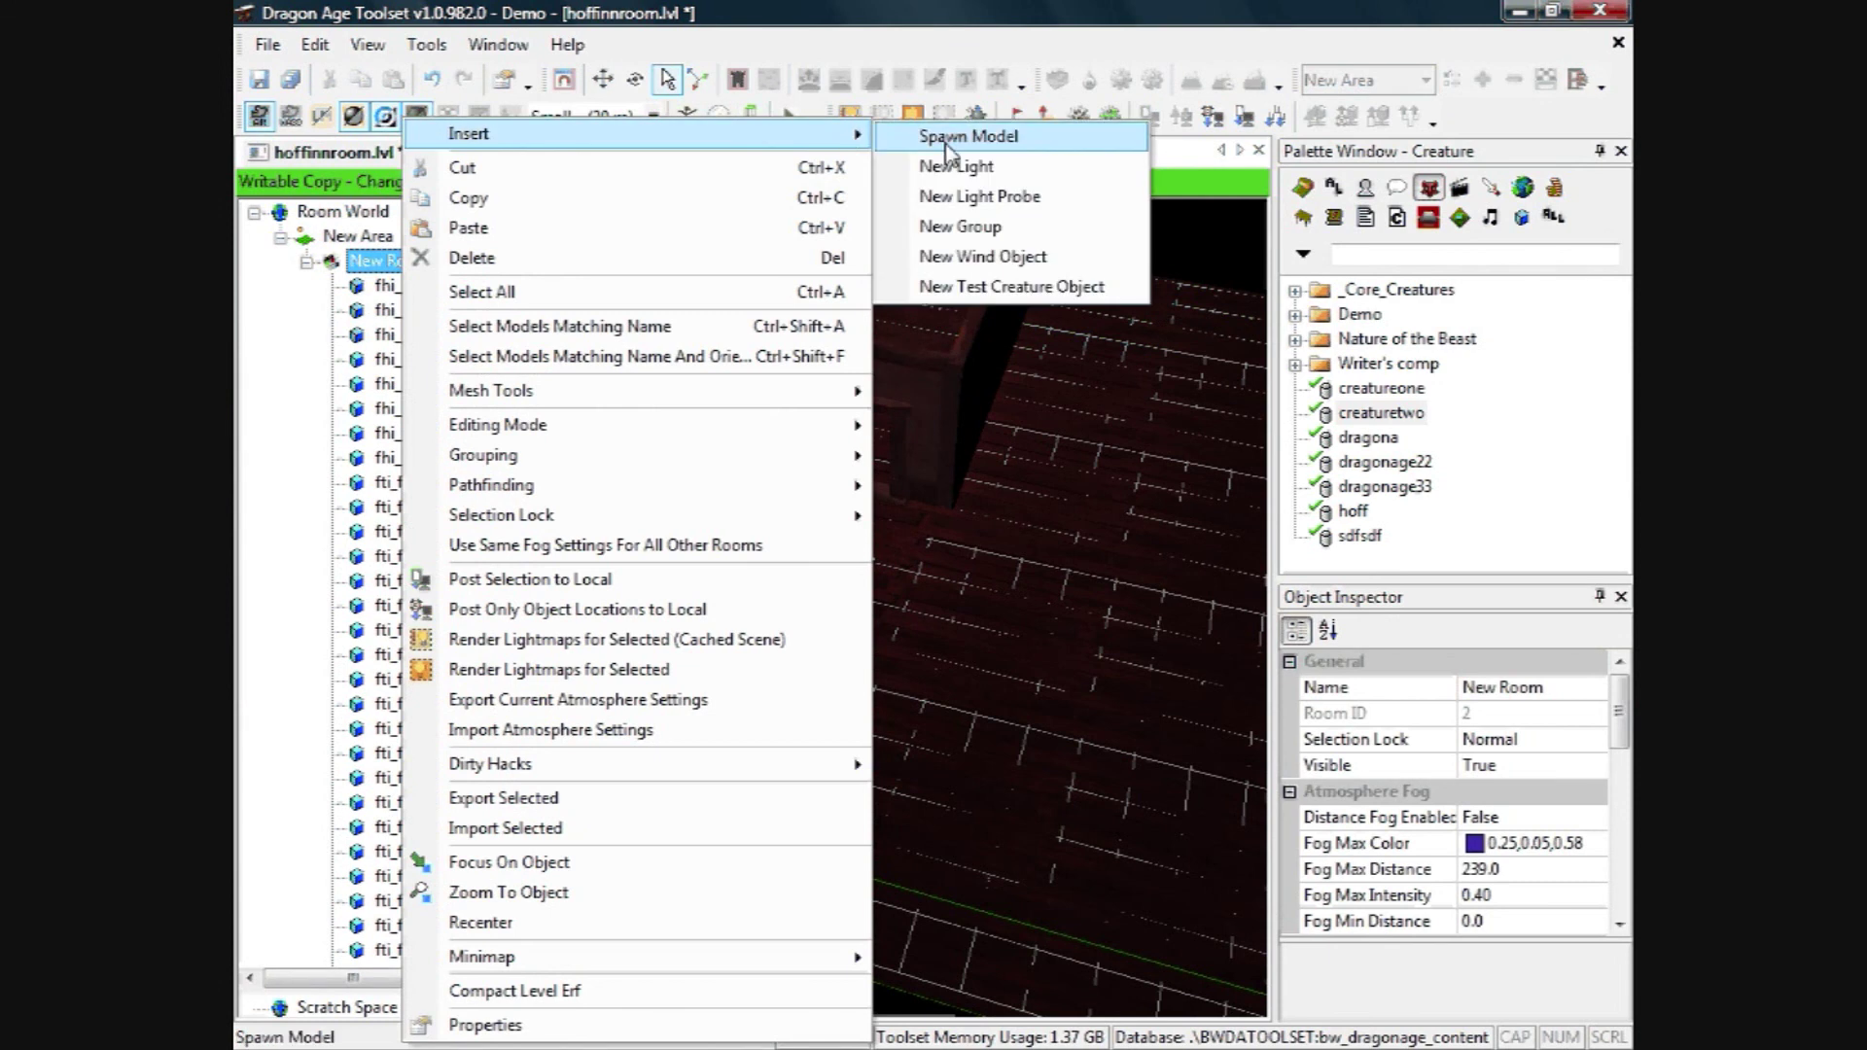
left_click(952, 288)
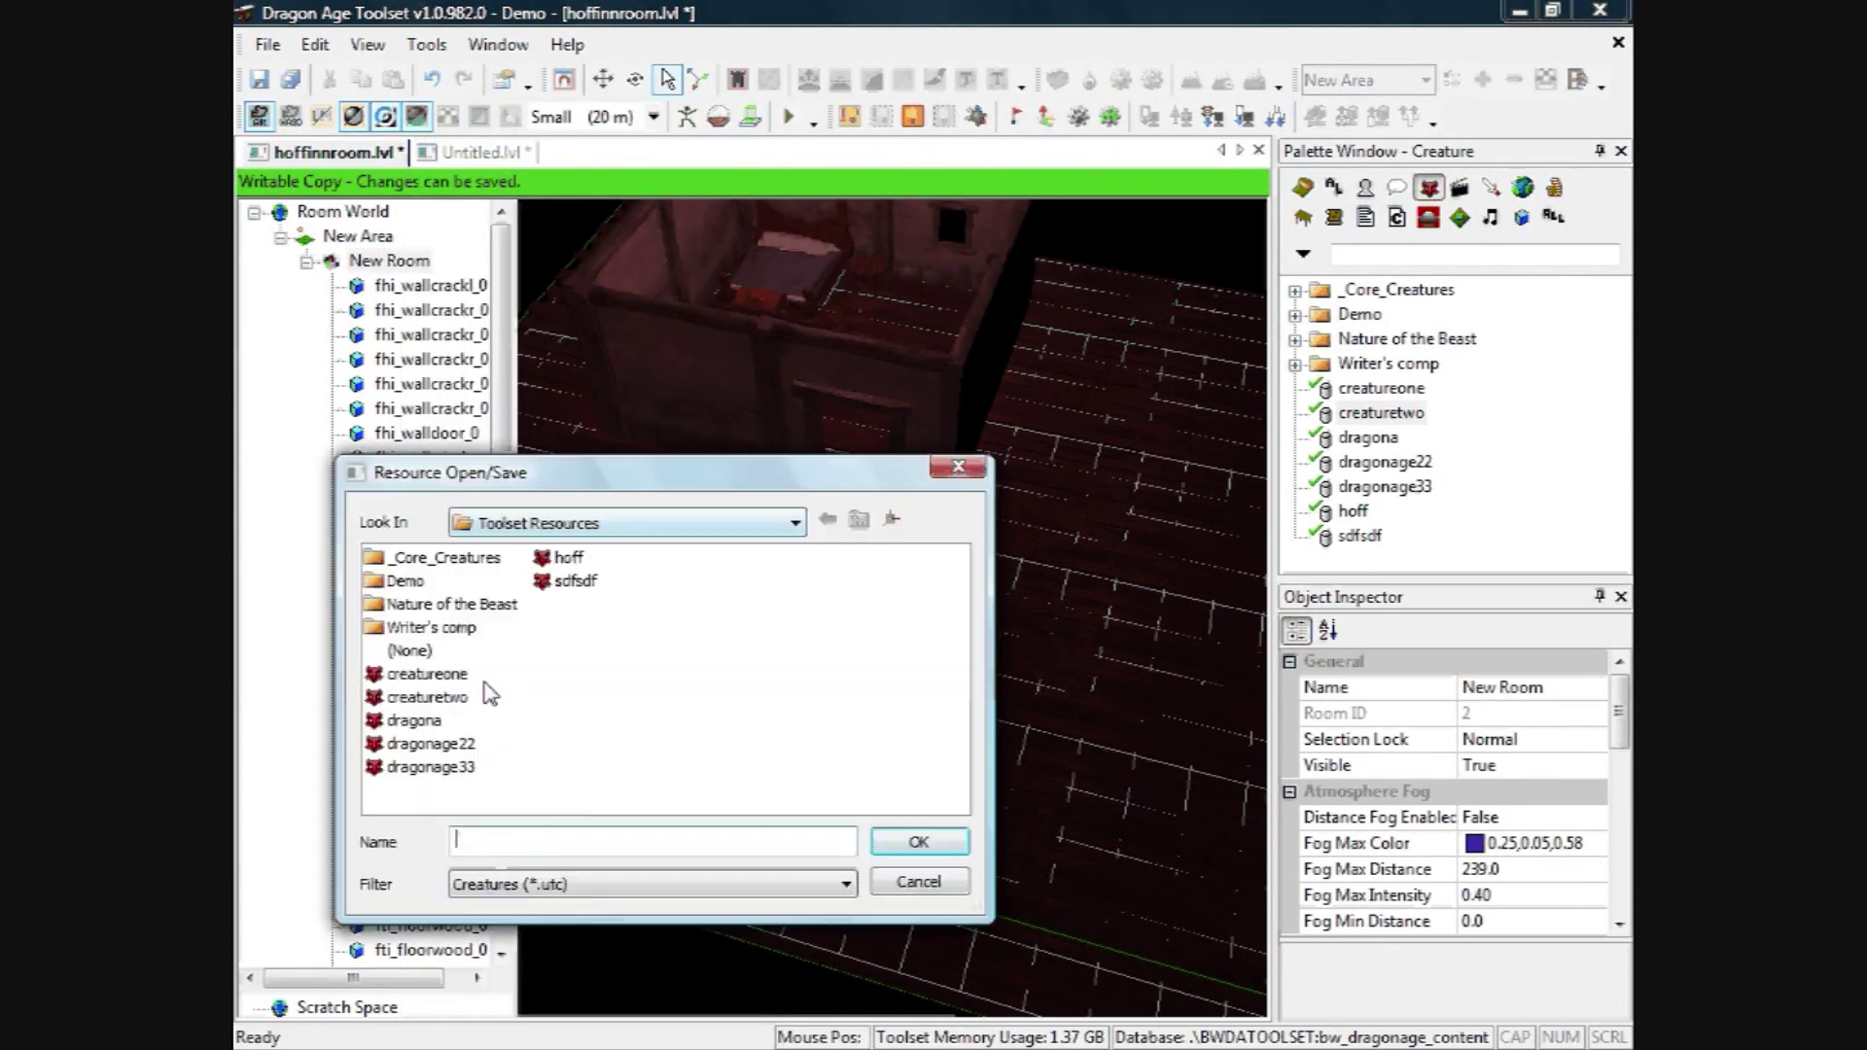
left_click(427, 697)
left_click(914, 842)
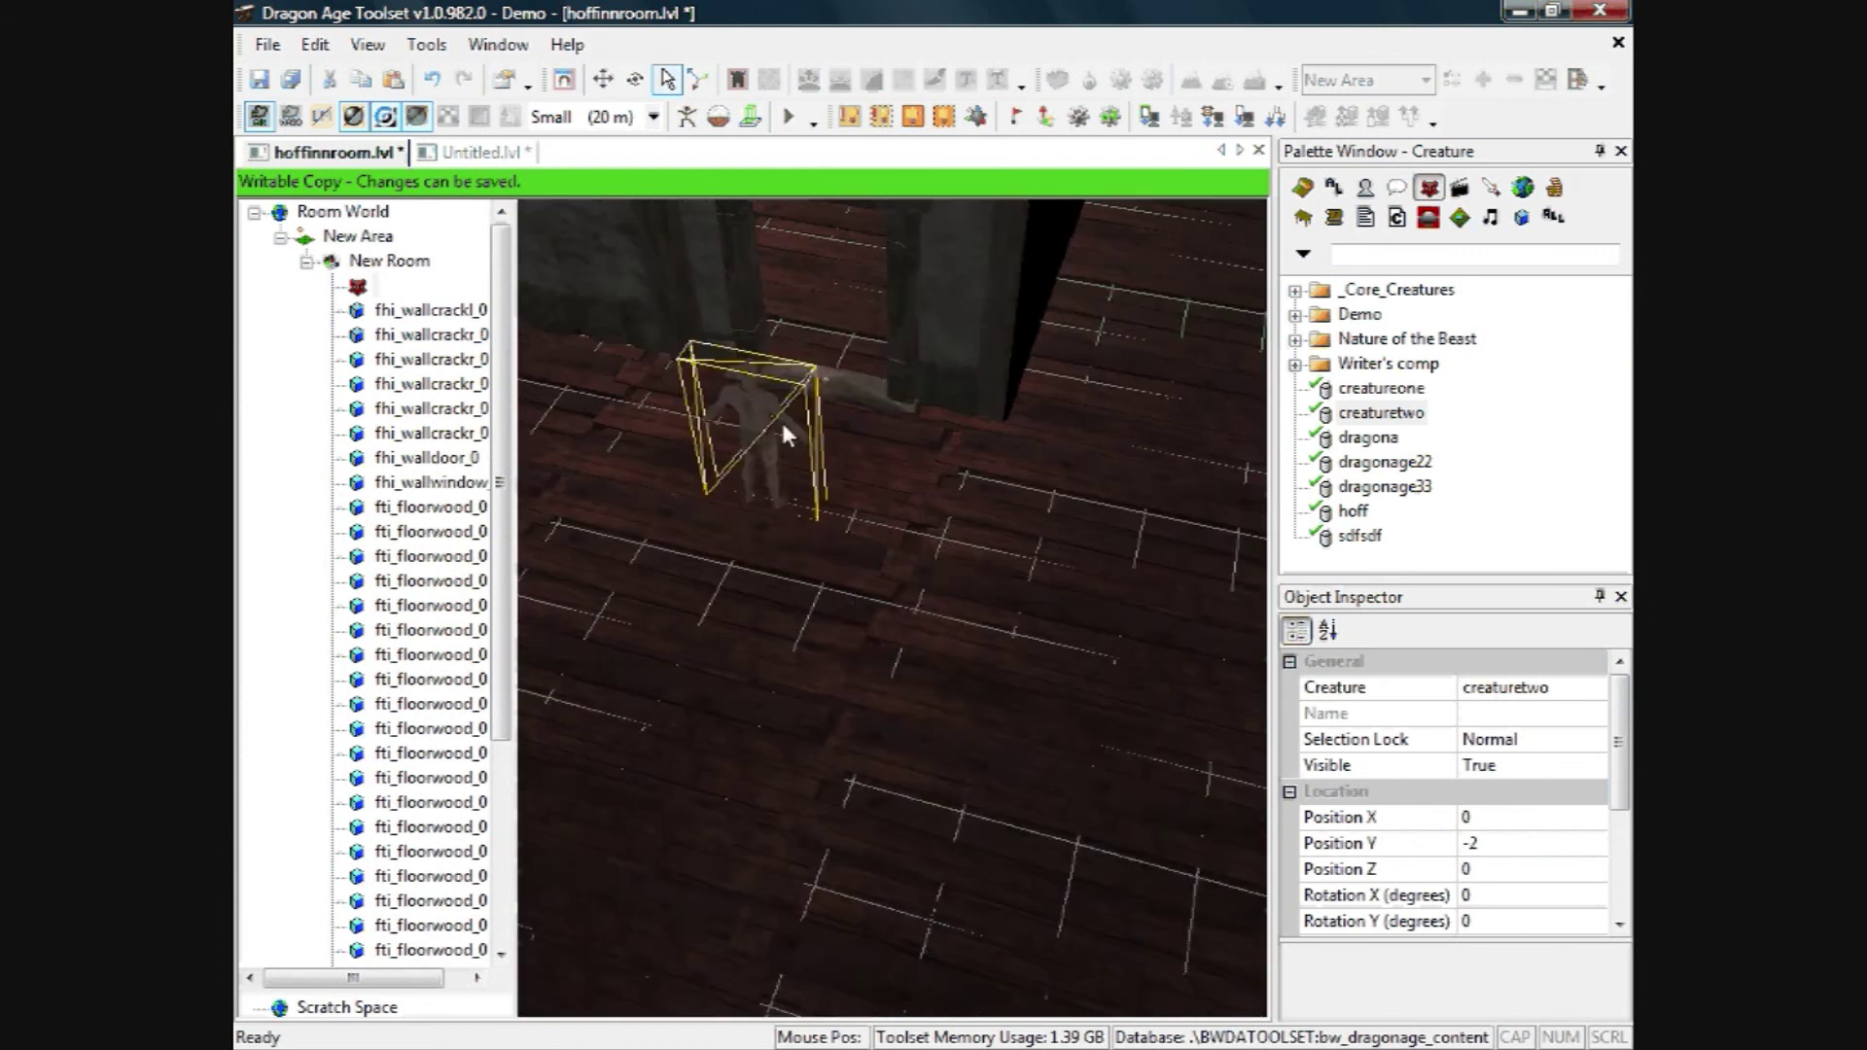
scroll(897, 535, "down", 5)
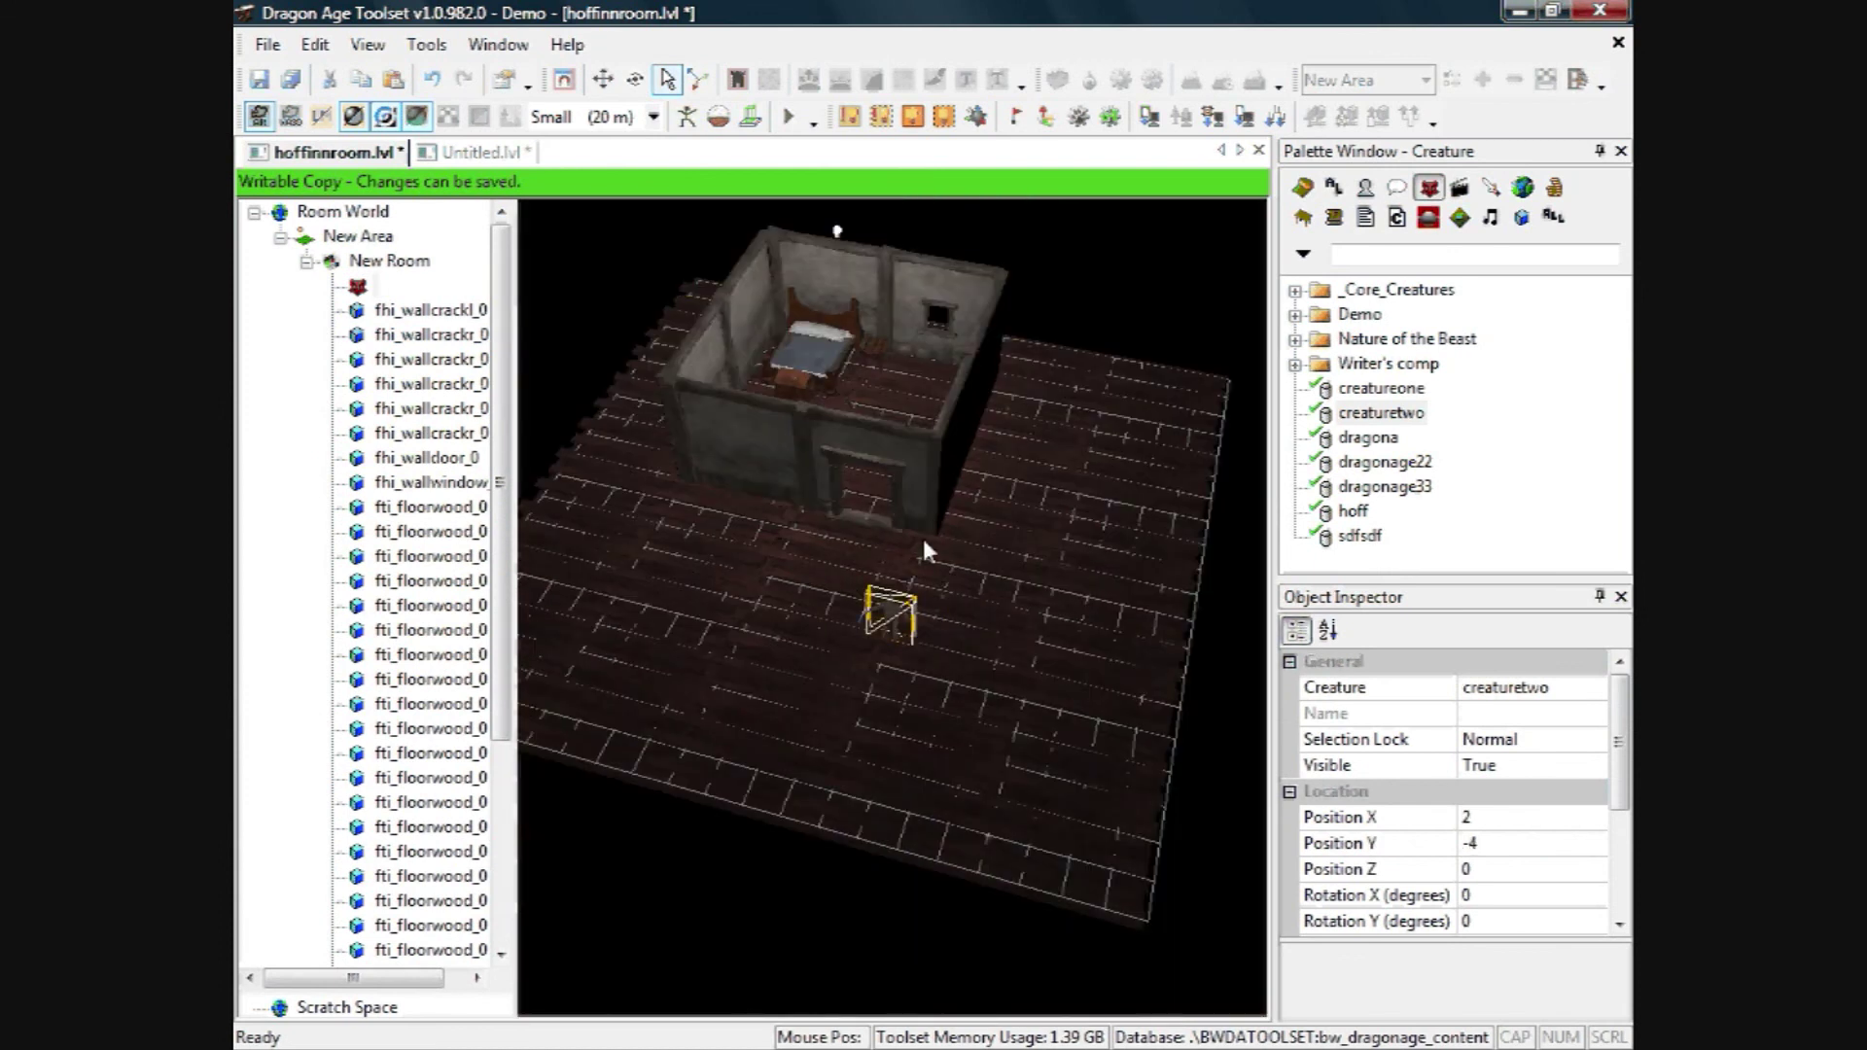